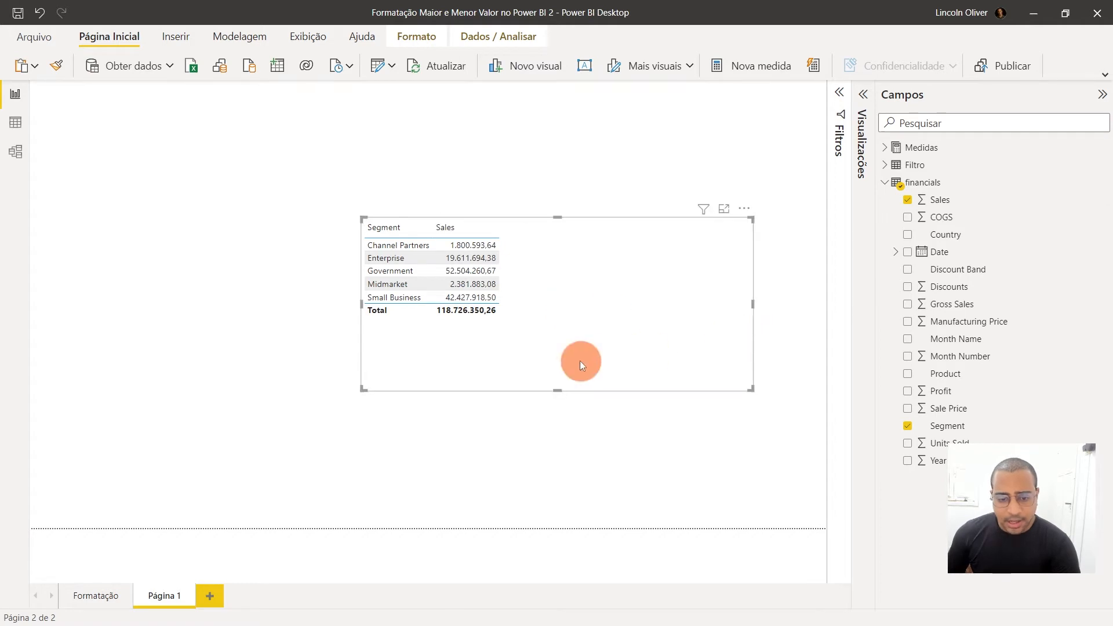
Sort the segment table by Sales in descending order and highlight the Government and Channel Partners values in turn
{"action": "left_click", "coordinate": [356, 241]}
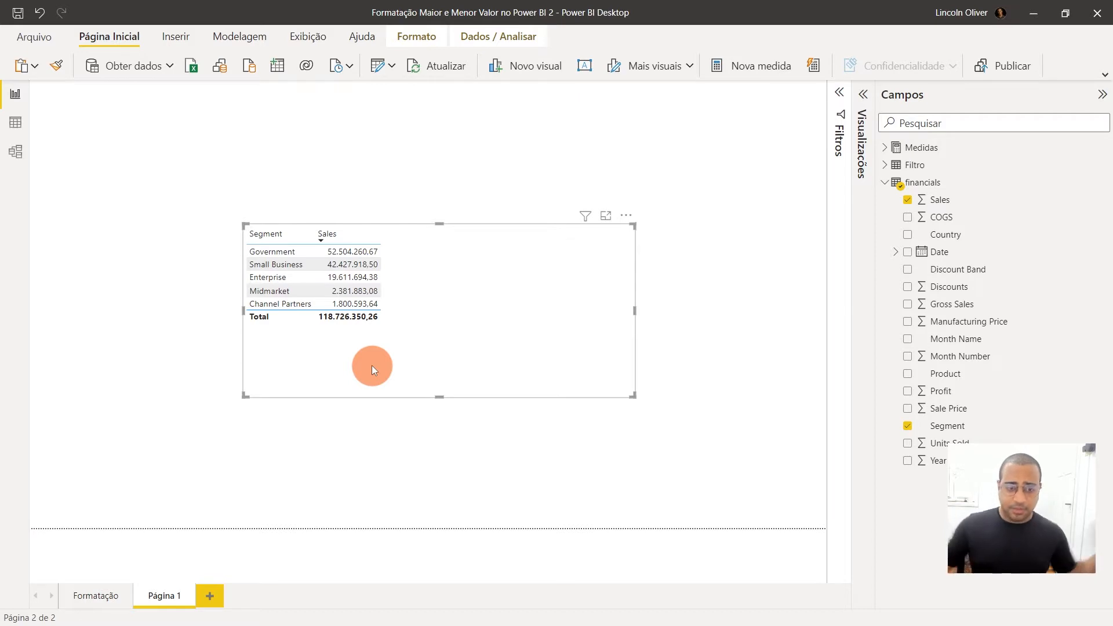
{"action": "left_click", "coordinate": [371, 252]}
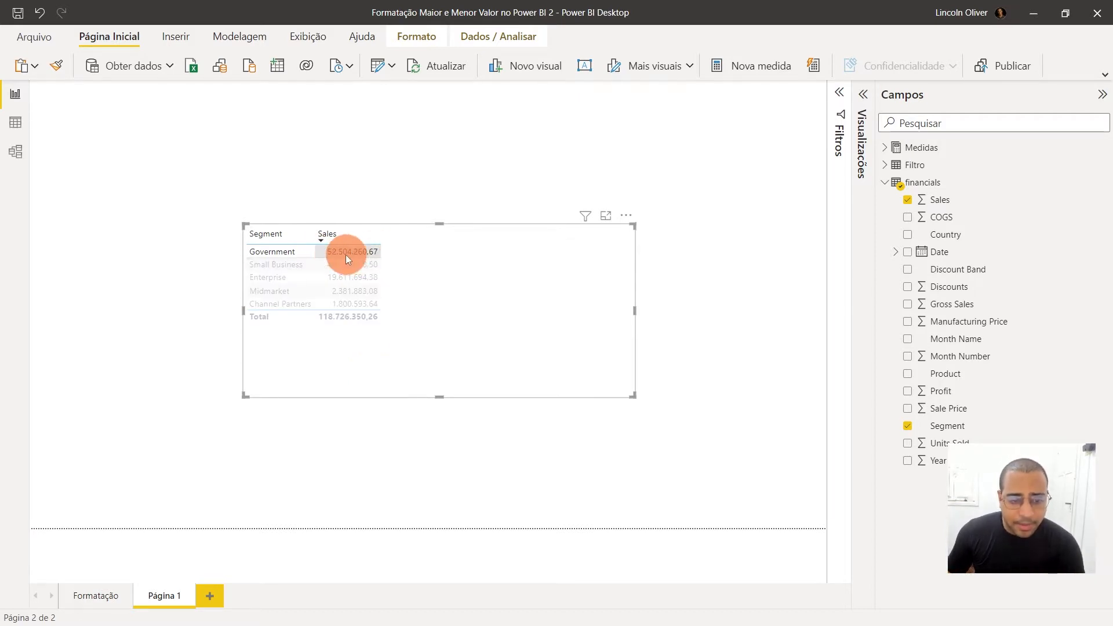
{"action": "left_click", "coordinate": [345, 303]}
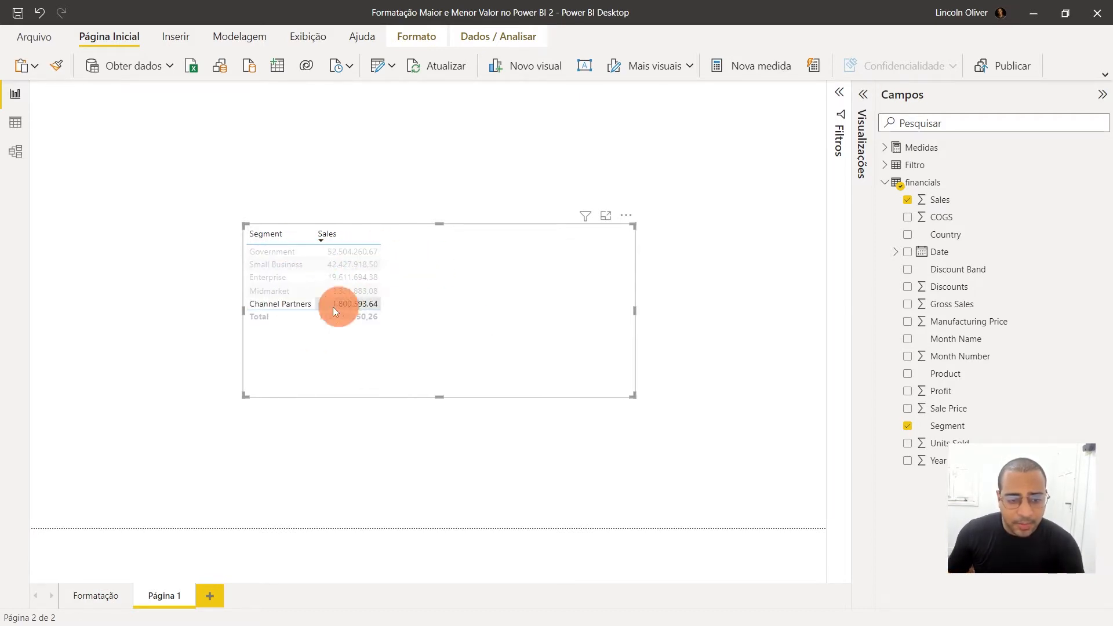
{"action": "left_click", "coordinate": [371, 309]}
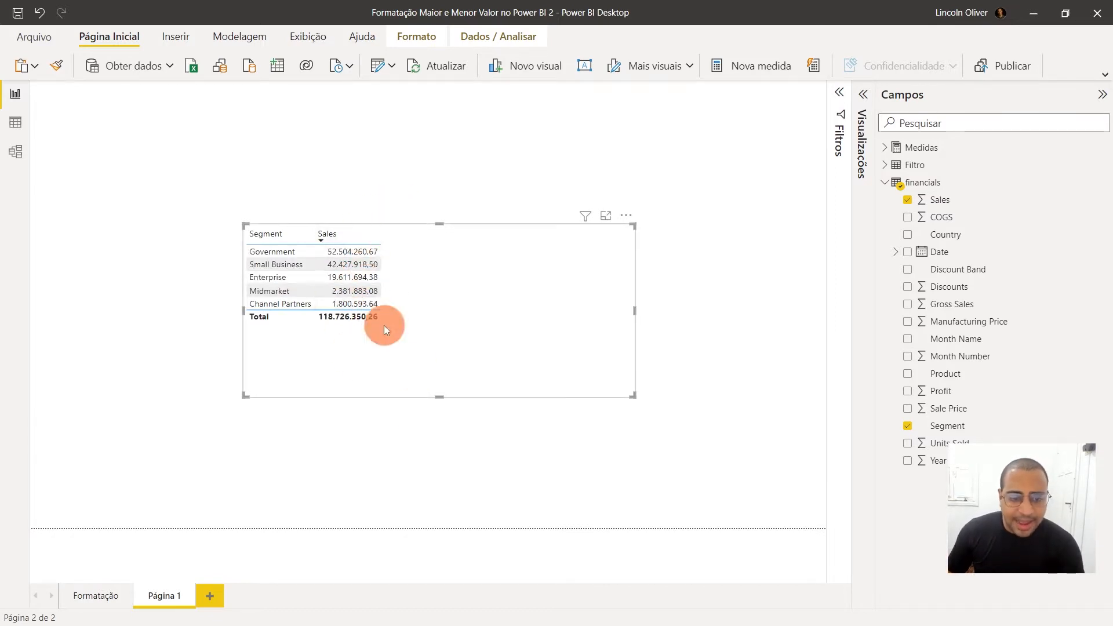
Move the segment sales table lower on the page and make it narrower
{"action": "left_click_drag", "start_coordinate": [511, 344], "coordinate": [603, 413]}
{"action": "left_click_drag", "start_coordinate": [622, 366], "coordinate": [537, 365]}
Add a slicer on the Country field and place it above the segment sales table
{"action": "left_click", "coordinate": [864, 94]}
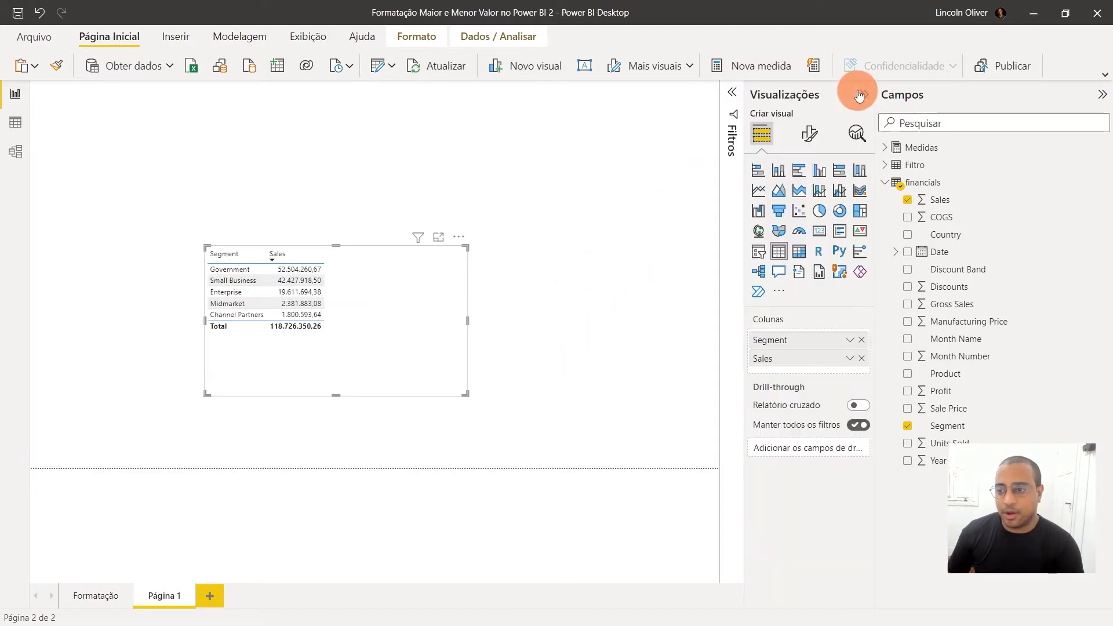
{"action": "left_click", "coordinate": [571, 199]}
{"action": "left_click", "coordinate": [758, 251]}
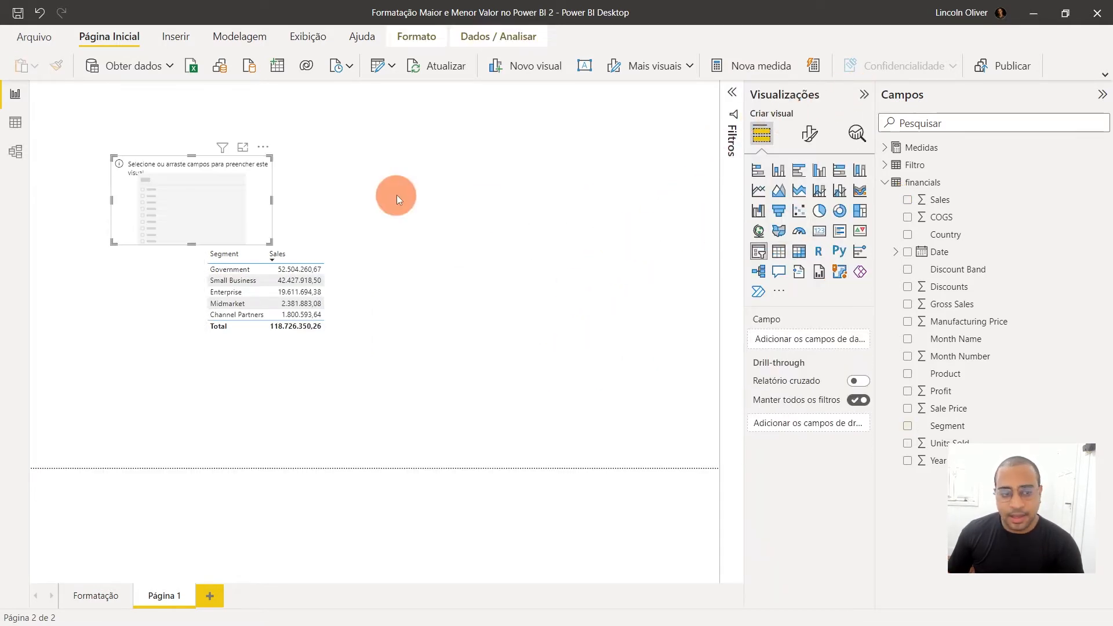
{"action": "left_click_drag", "start_coordinate": [265, 174], "coordinate": [449, 149]}
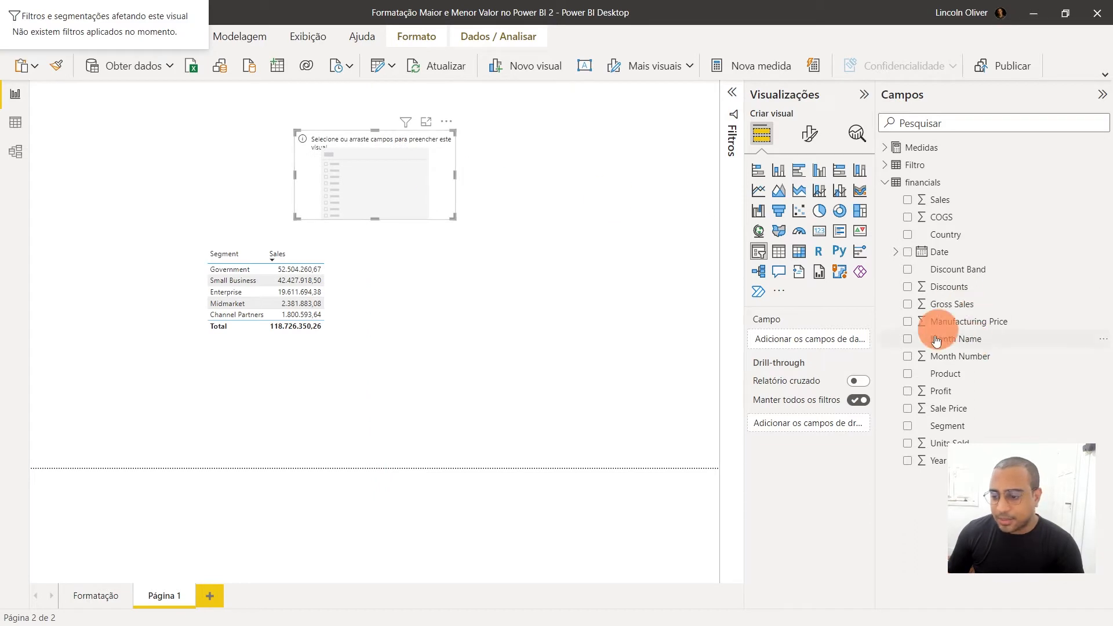
{"action": "left_click", "coordinate": [908, 238]}
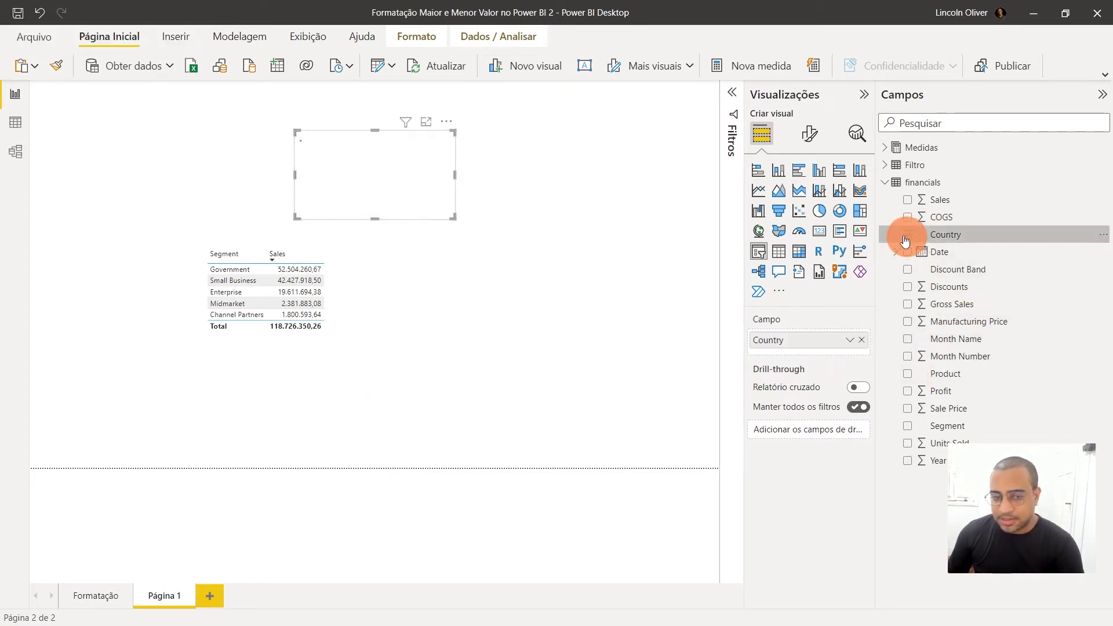
{"action": "left_click", "coordinate": [864, 94]}
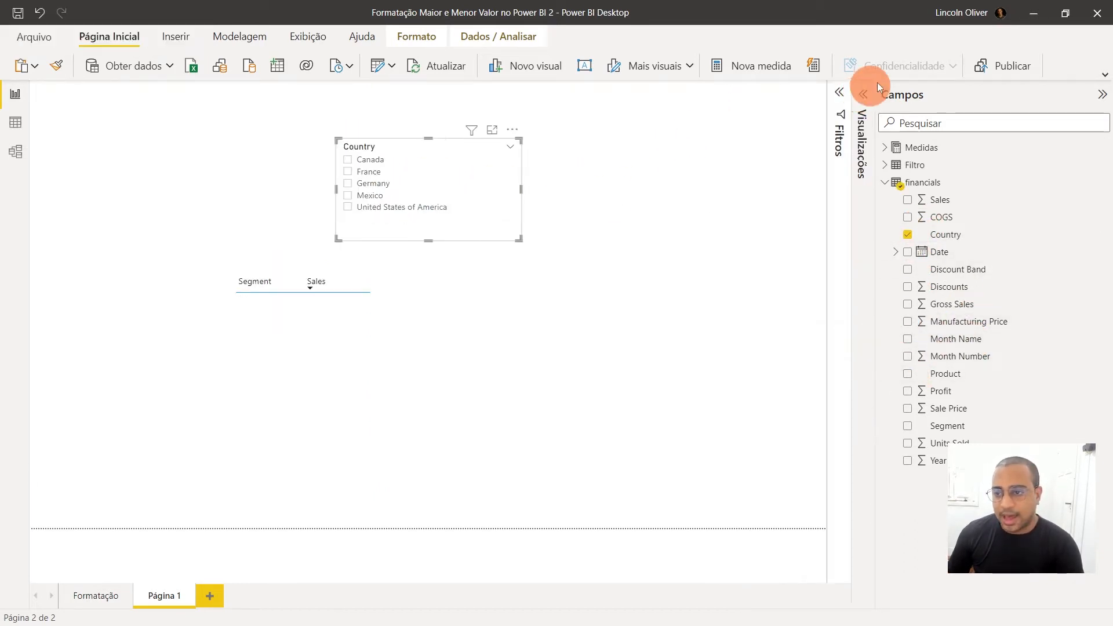
Filter the sales table through different countries with the Country slicer, ending with only Germany selected
{"action": "left_click", "coordinate": [392, 184]}
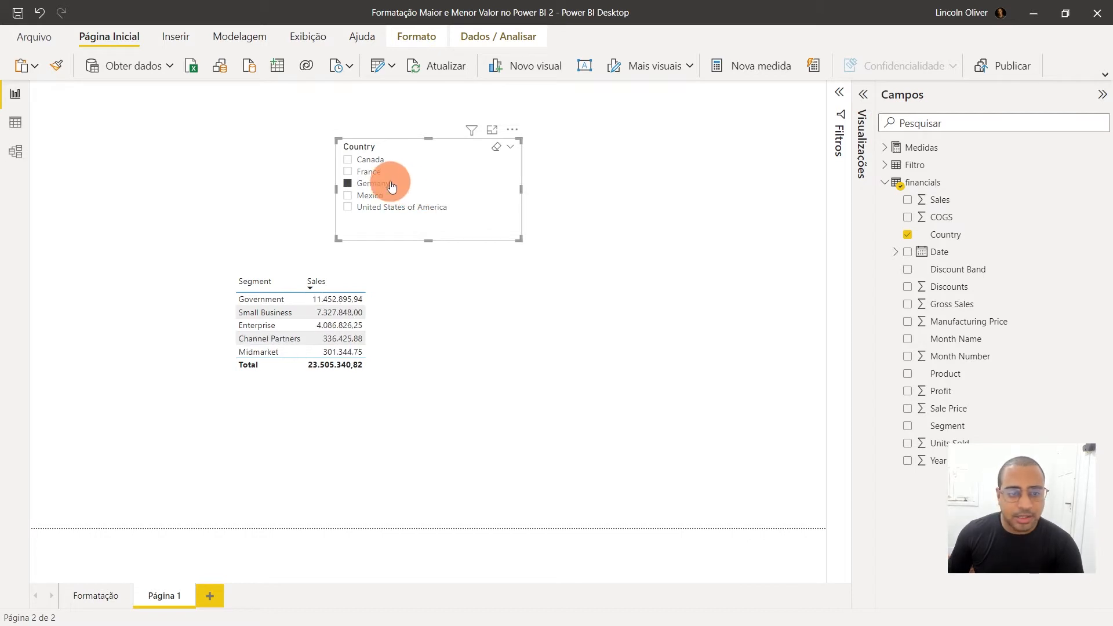
{"action": "left_click", "coordinate": [377, 172]}
{"action": "left_click", "coordinate": [373, 160]}
{"action": "left_click", "coordinate": [367, 172]}
{"action": "left_click", "coordinate": [370, 183]}
{"action": "left_click", "coordinate": [385, 208]}
{"action": "left_click", "coordinate": [365, 184]}
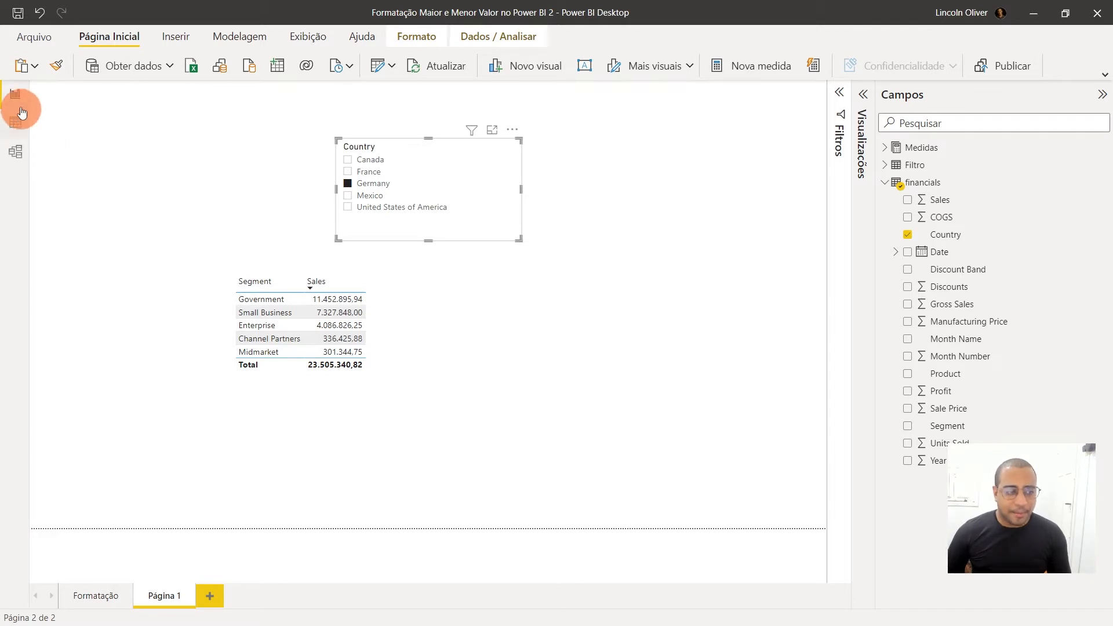
Create a new calculated table in the data view and clear its default name in the formula
{"action": "left_click", "coordinate": [15, 122]}
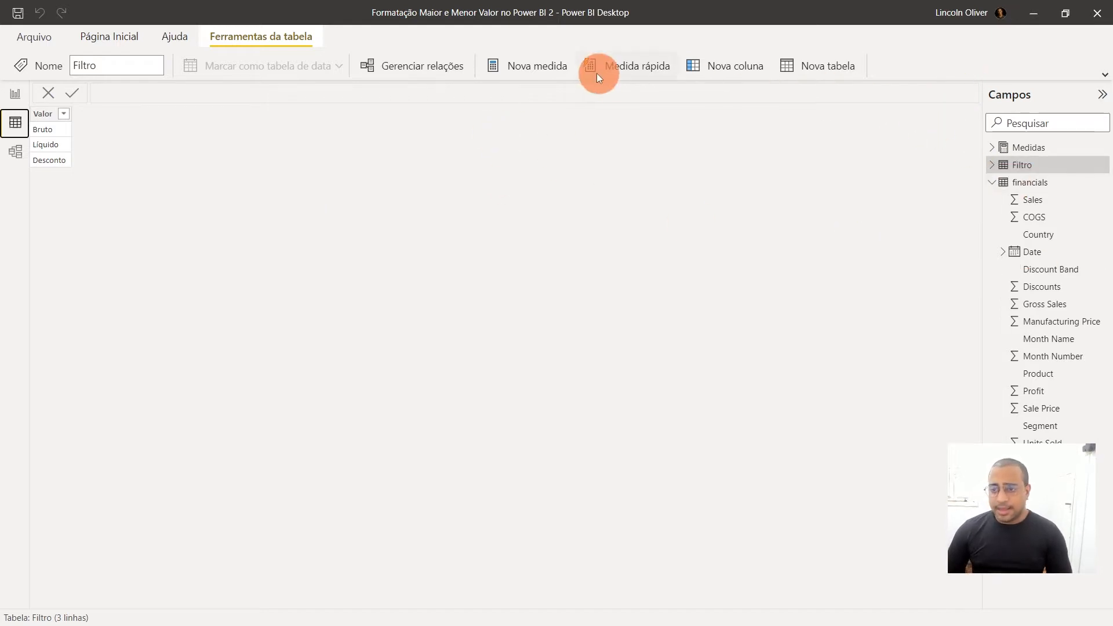
{"action": "left_click", "coordinate": [809, 69]}
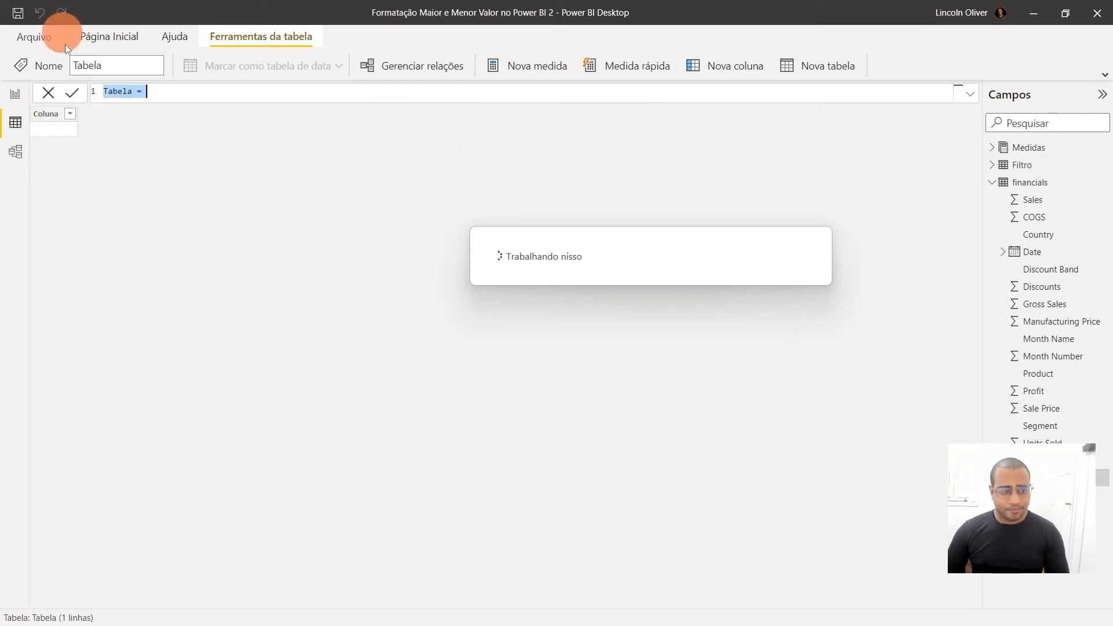
{"action": "double_click", "coordinate": [119, 91]}
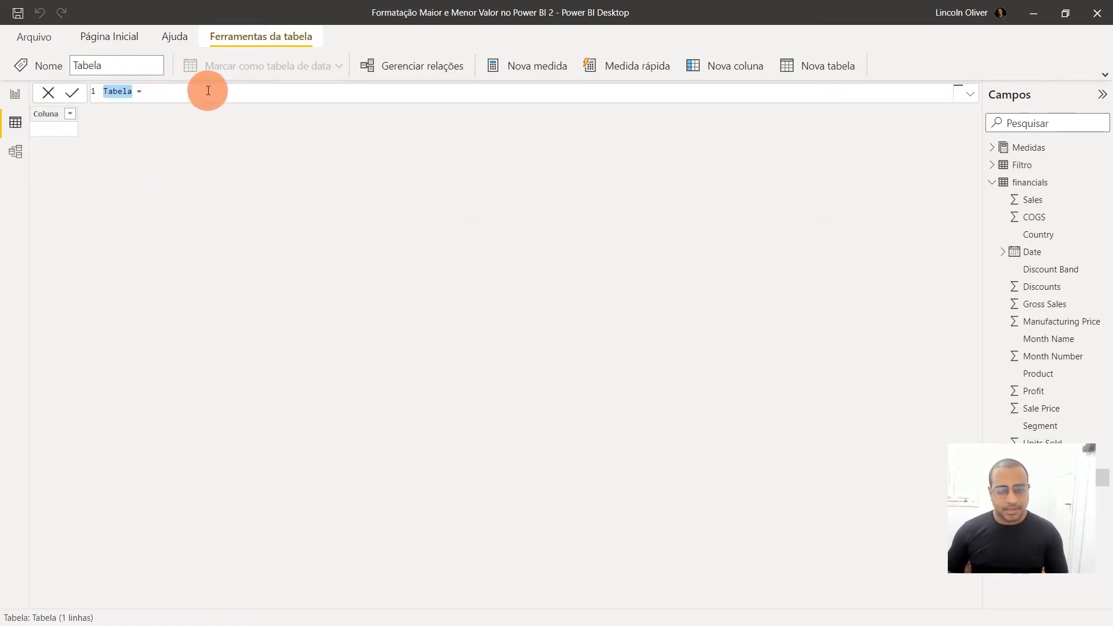
{"action": "key", "text": "BackSpace"}
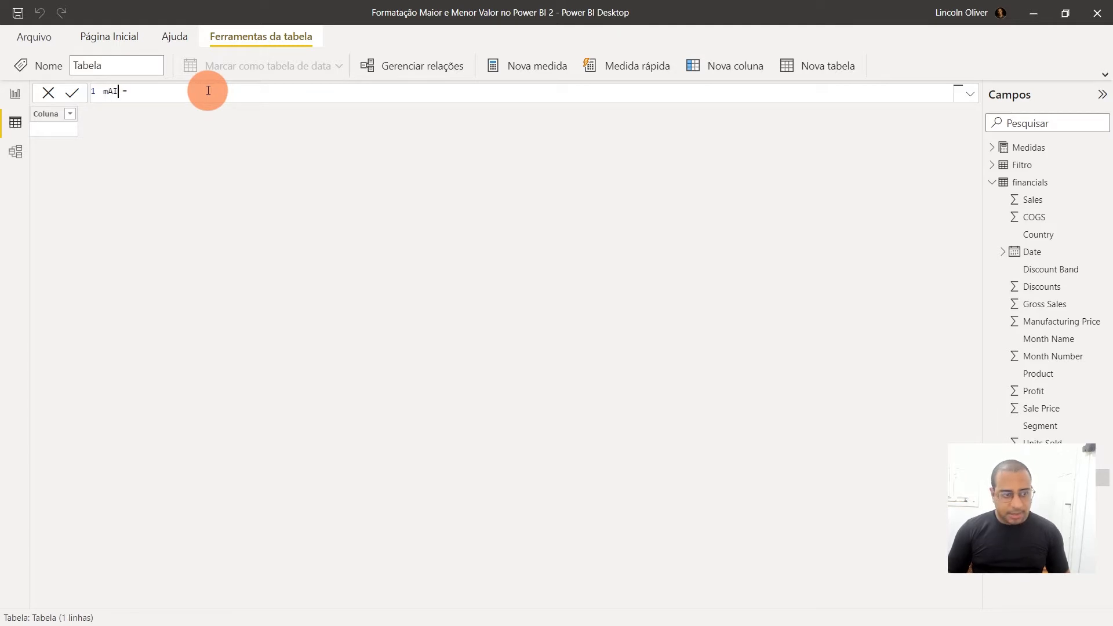
{"action": "key", "text": "Caps_Lock"}
{"action": "type", "text": "mai"}
{"action": "key", "text": "BackSpace"}
{"action": "key", "text": "BackSpace"}
{"action": "key", "text": "BackSpace"}
{"action": "key", "text": "Caps_Lock"}
{"action": "type", "text": "mAIO"}
{"action": "key", "text": "BackSpace"}
{"action": "key", "text": "BackSpace"}
{"action": "key", "text": "BackSpace"}
{"action": "key", "text": "BackSpace"}
Name the new calculated table MaiorVenda in its formula
{"action": "key", "text": "Caps_Lock"}
{"action": "type", "text": "Maio"}
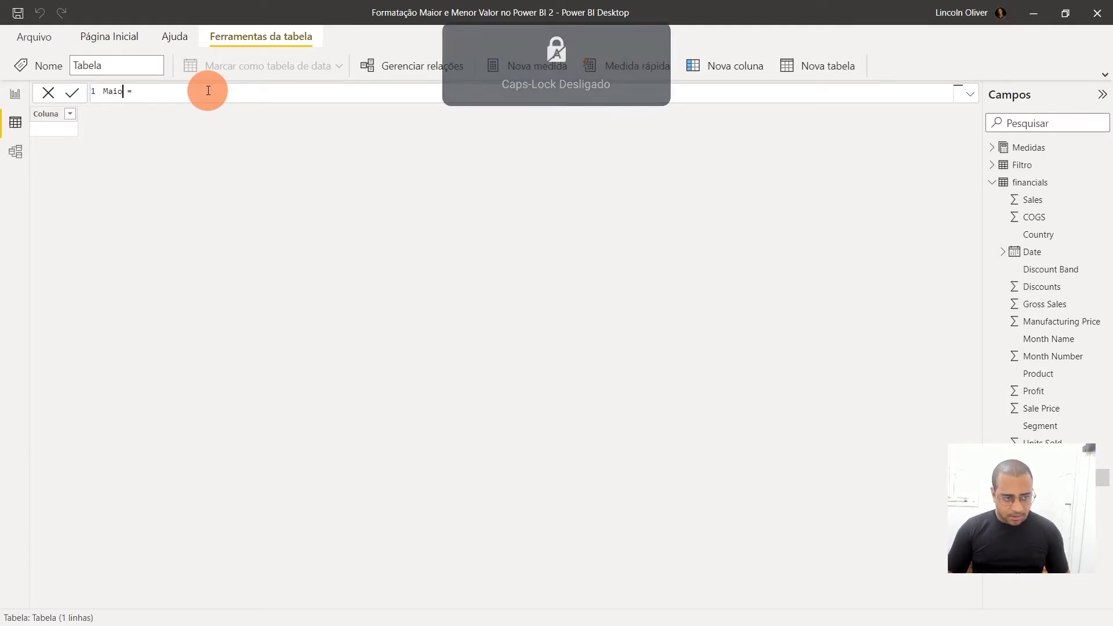
{"action": "type", "text": "rVemda"}
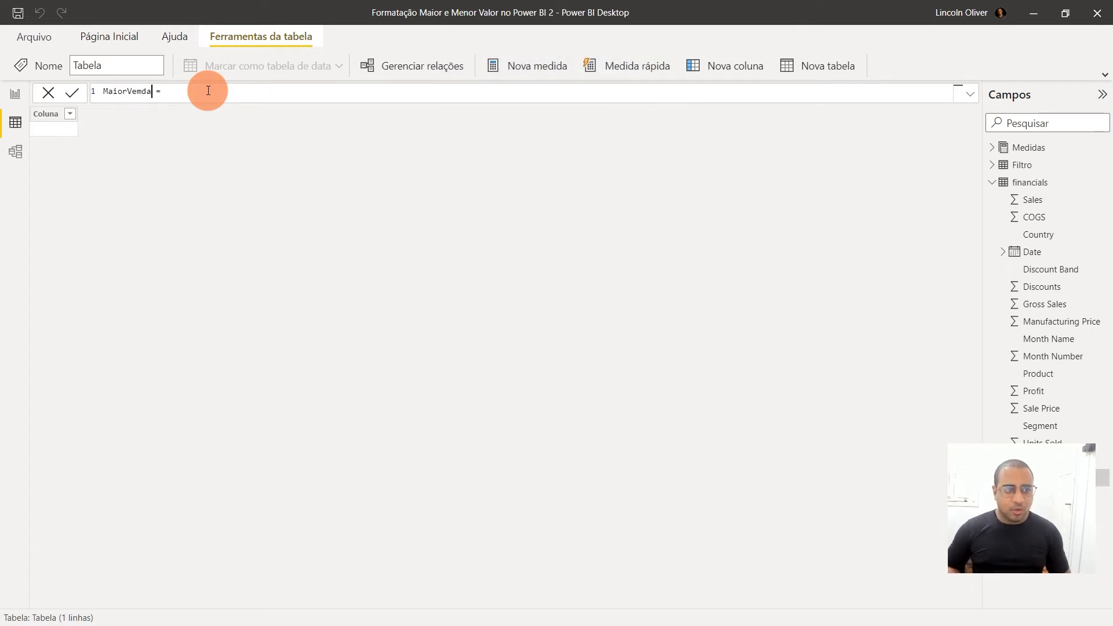
{"action": "key", "text": "Left"}
{"action": "key", "text": "Left"}
{"action": "key", "text": "Left"}
{"action": "key", "text": "Left"}
{"action": "key", "text": "BackSpace"}
{"action": "type", "text": "n"}
{"action": "key", "text": "Right"}
{"action": "key", "text": "Right"}
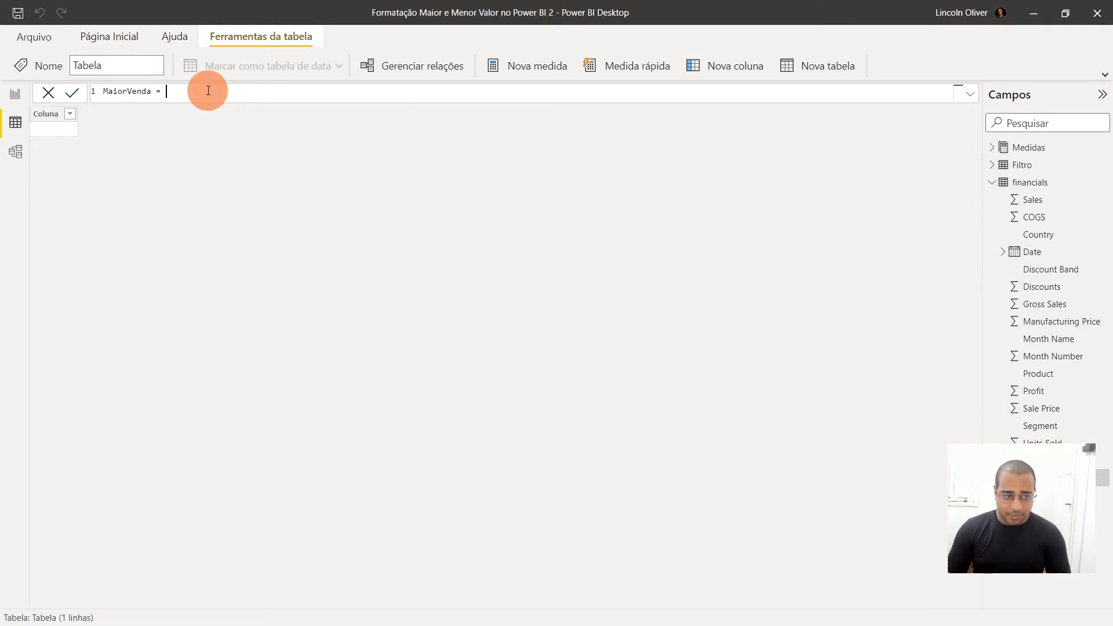
Begin the MaiorVenda formula with SUMMARIZE, using financials as the source table
{"action": "type", "text": "su"}
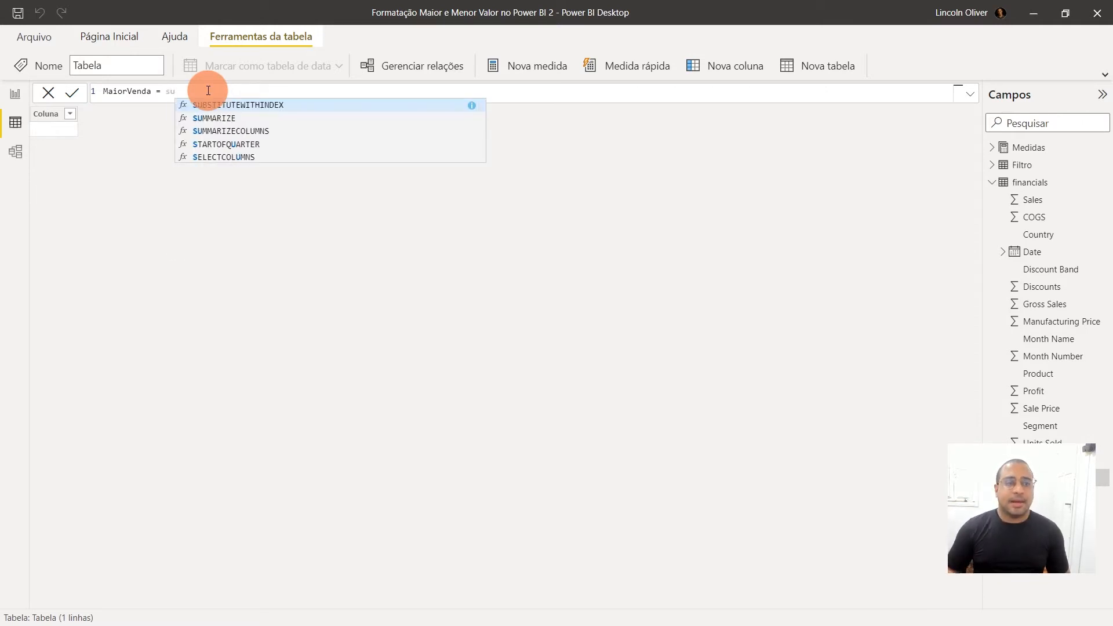
{"action": "key", "text": "Tab"}
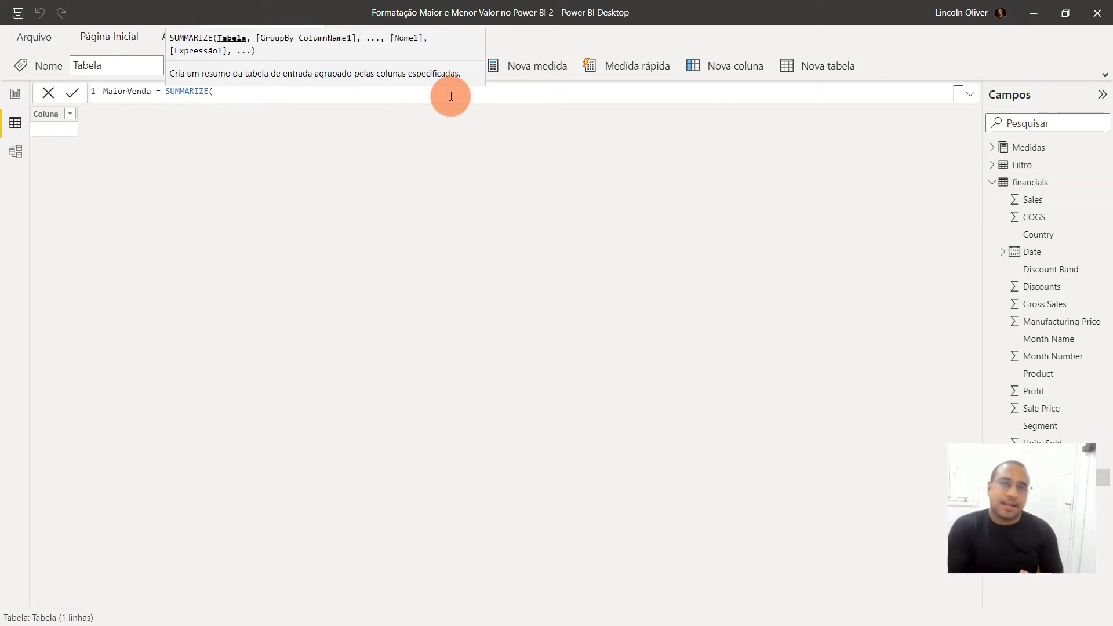
{"action": "type", "text": "fin"}
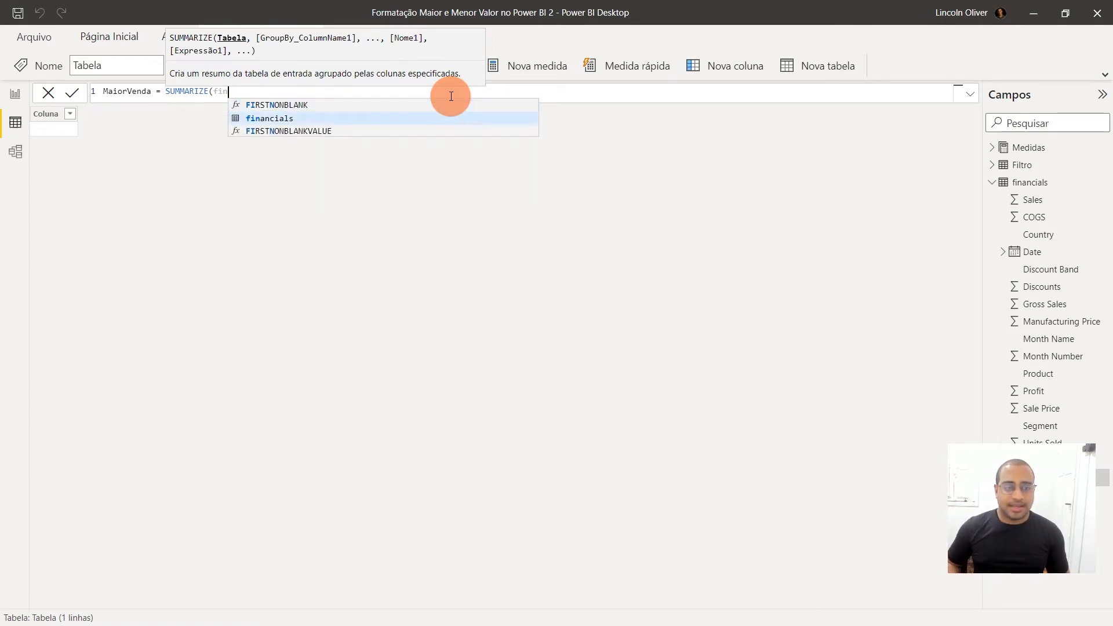
{"action": "key", "text": "Tab"}
{"action": "type", "text": ","}
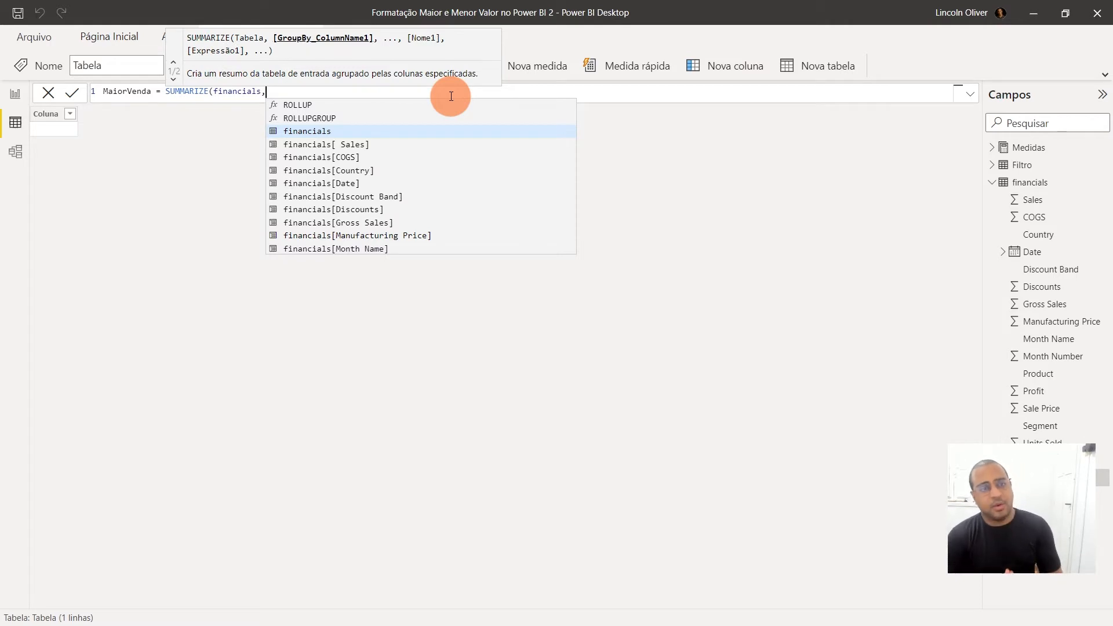
Set financials[Segment] as the grouping column of the SUMMARIZE function, followed by a comma
{"action": "key", "text": "Down"}
{"action": "key", "text": "Down"}
{"action": "key", "text": "Down"}
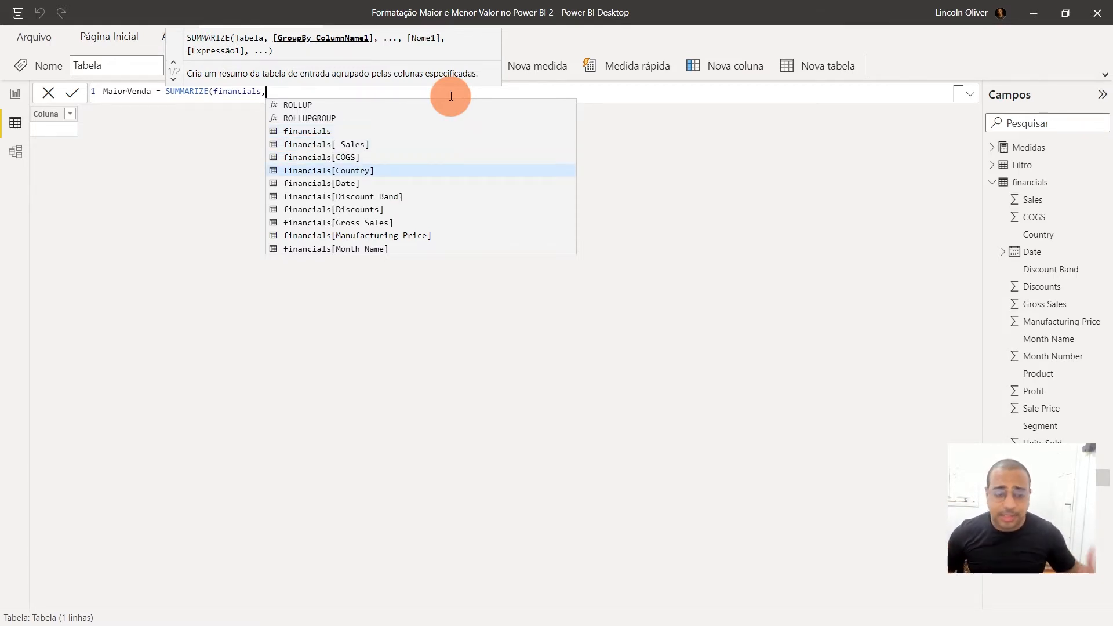
{"action": "key", "text": "Down"}
{"action": "key", "text": "Down"}
{"action": "key", "text": "Down"}
{"action": "key", "text": "Down"}
{"action": "key", "text": "Down"}
{"action": "key", "text": "Down"}
{"action": "key", "text": "Down"}
{"action": "key", "text": "Down"}
{"action": "key", "text": "Down"}
{"action": "key", "text": "Down"}
{"action": "key", "text": "Down"}
{"action": "key", "text": "Down"}
{"action": "key", "text": "Up"}
{"action": "key", "text": "Tab"}
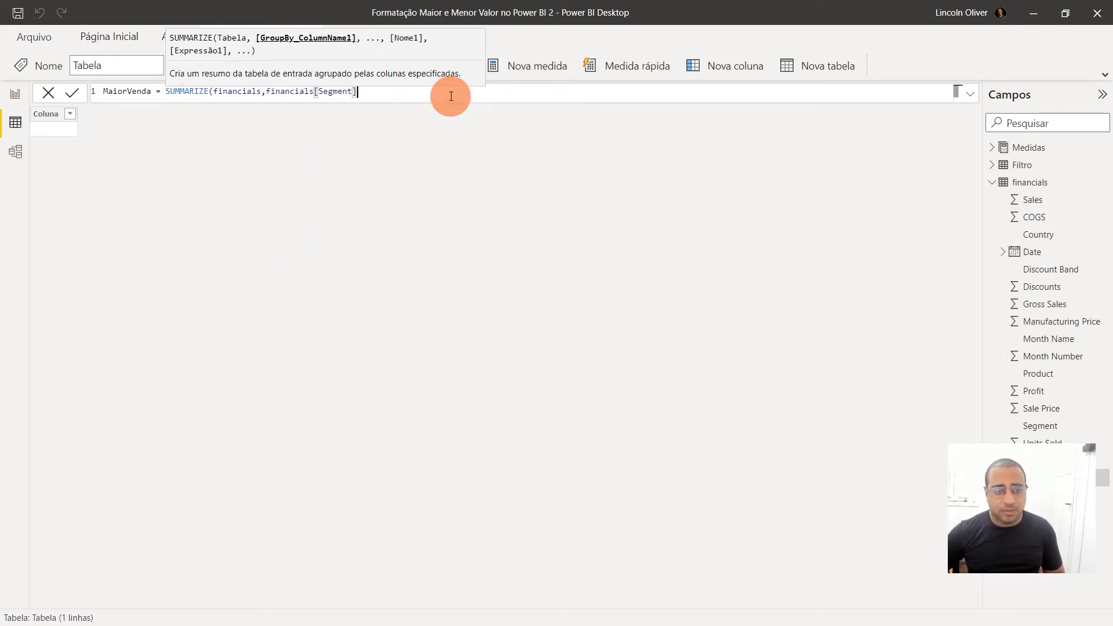
{"action": "type", "text": ","}
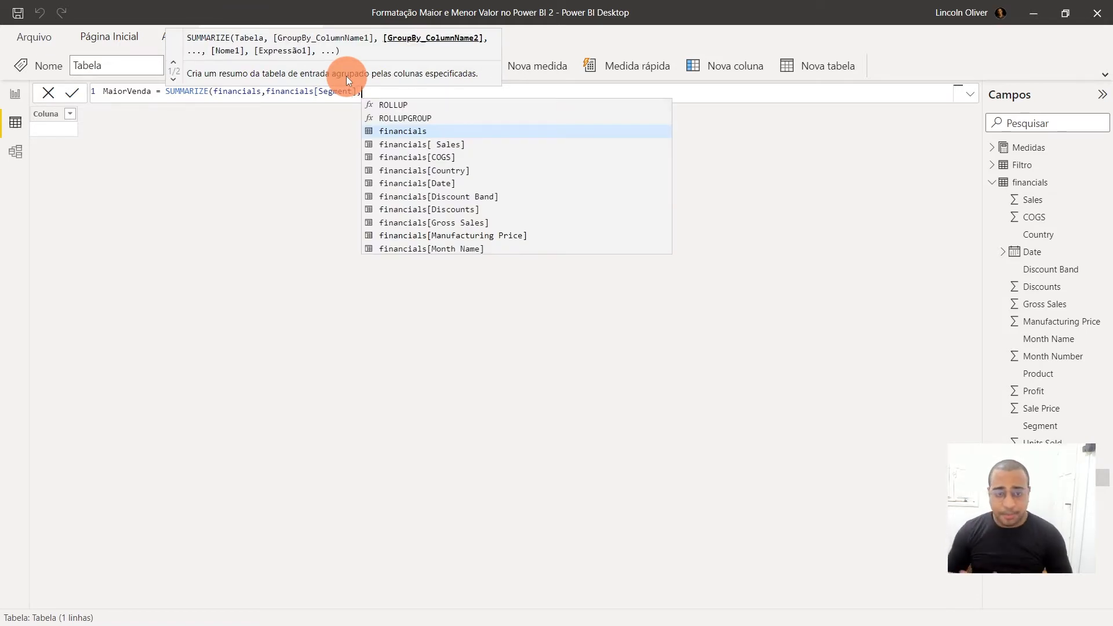
Try financials[Country] as a second grouping column in the SUMMARIZE function and remove it again
{"action": "left_click", "coordinate": [447, 171]}
{"action": "left_click_drag", "start_coordinate": [362, 90], "coordinate": [537, 112]}
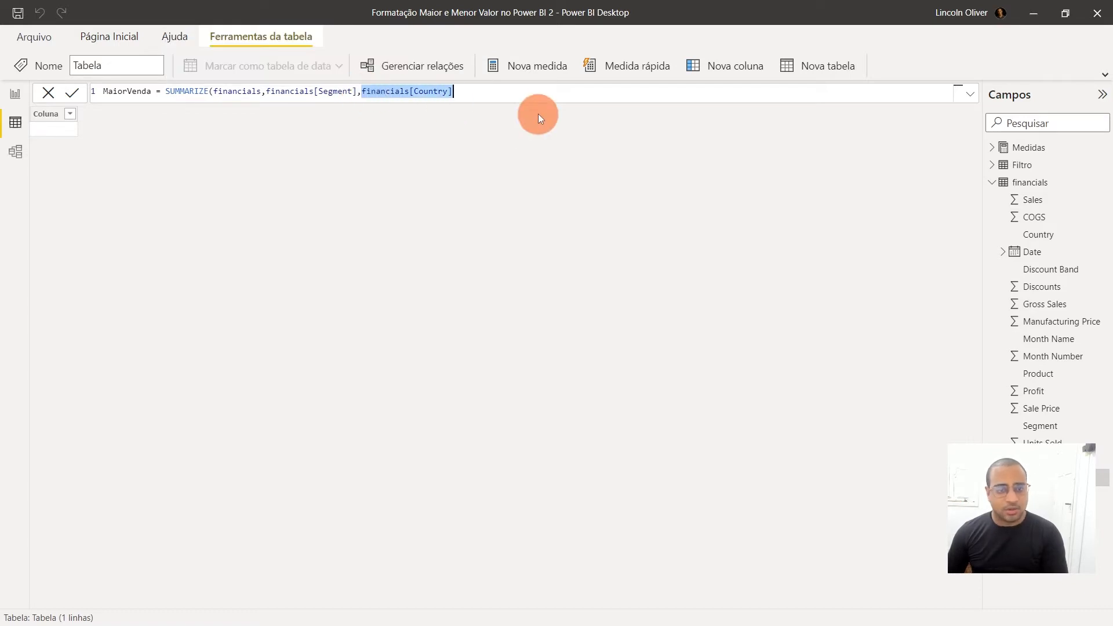
{"action": "key", "text": "BackSpace"}
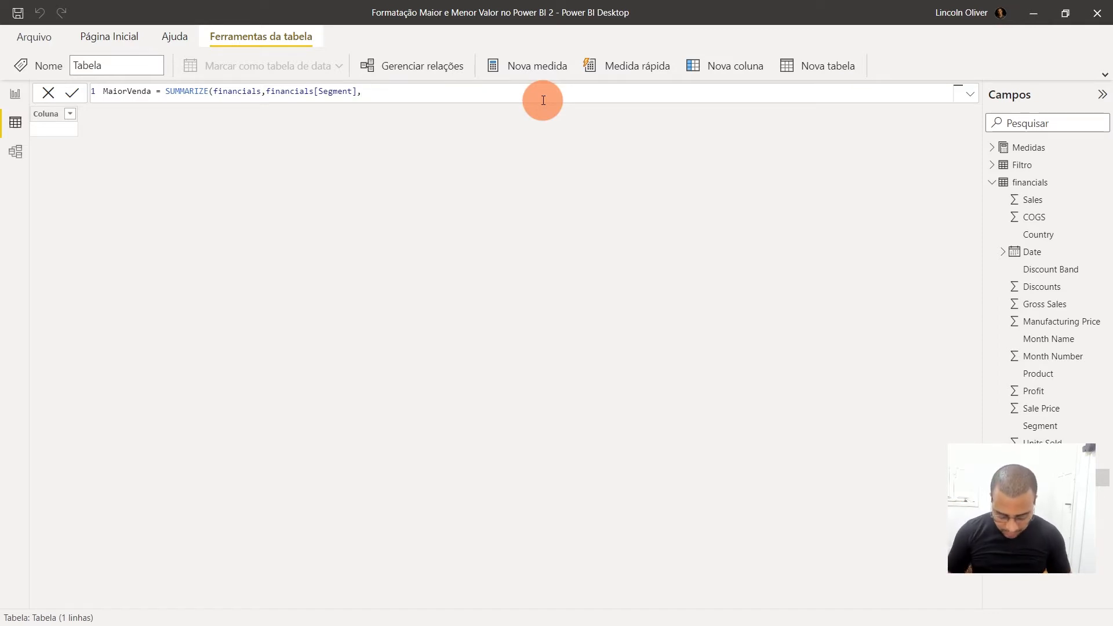
Add "Total Vendas" as the name of the summarized column in the SUMMARIZE function
{"action": "type", "text": "\"r"}
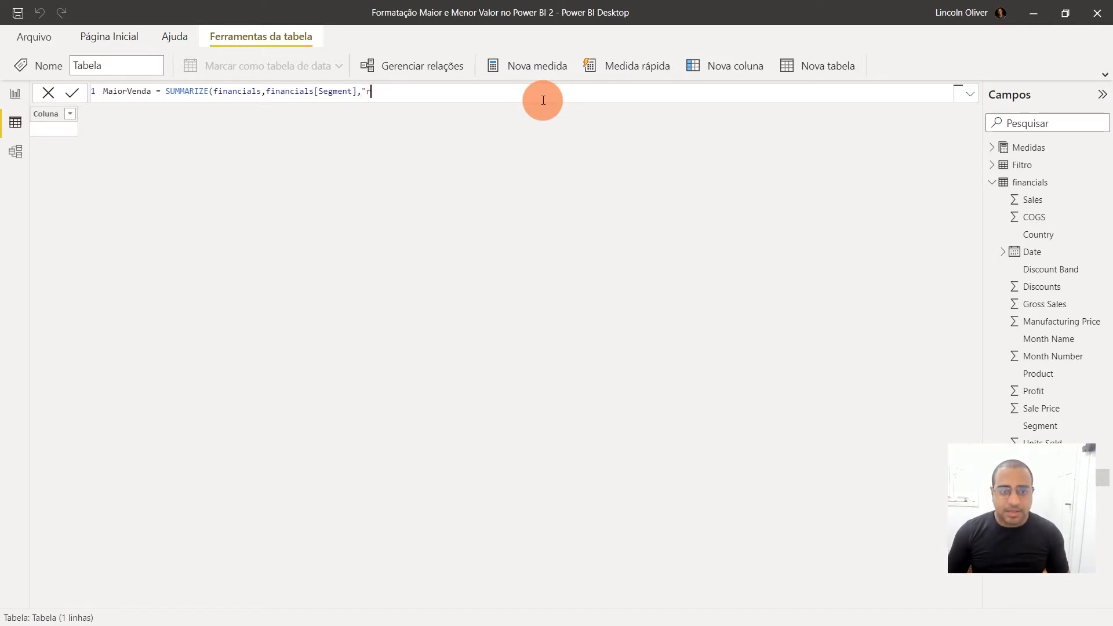
{"action": "key", "text": "BackSpace"}
{"action": "type", "text": "Total"}
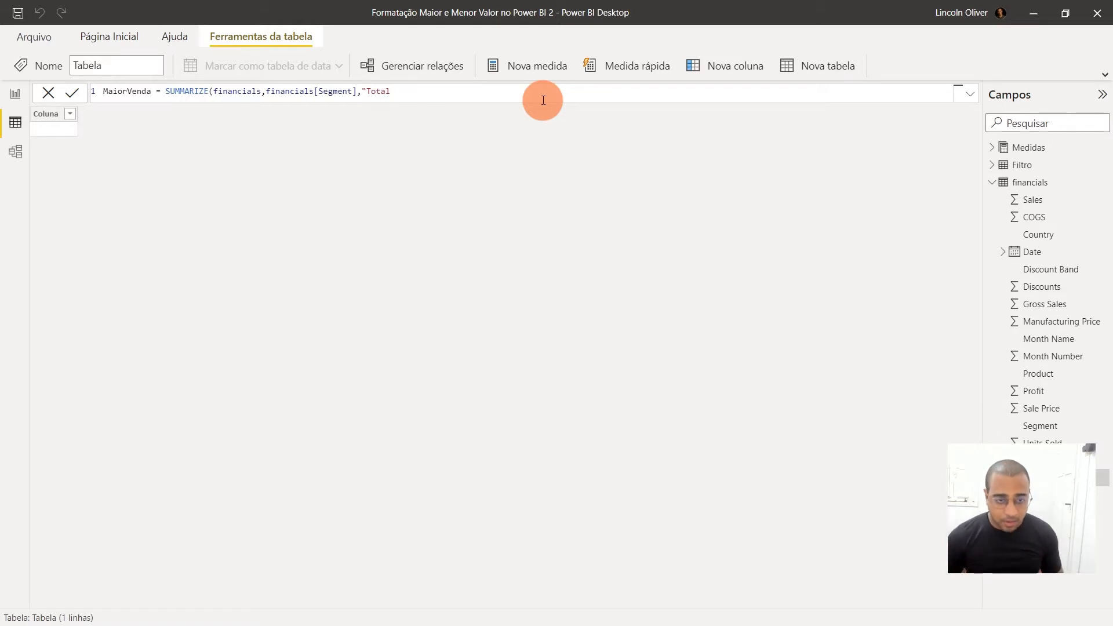
{"action": "type", "text": " Vend"}
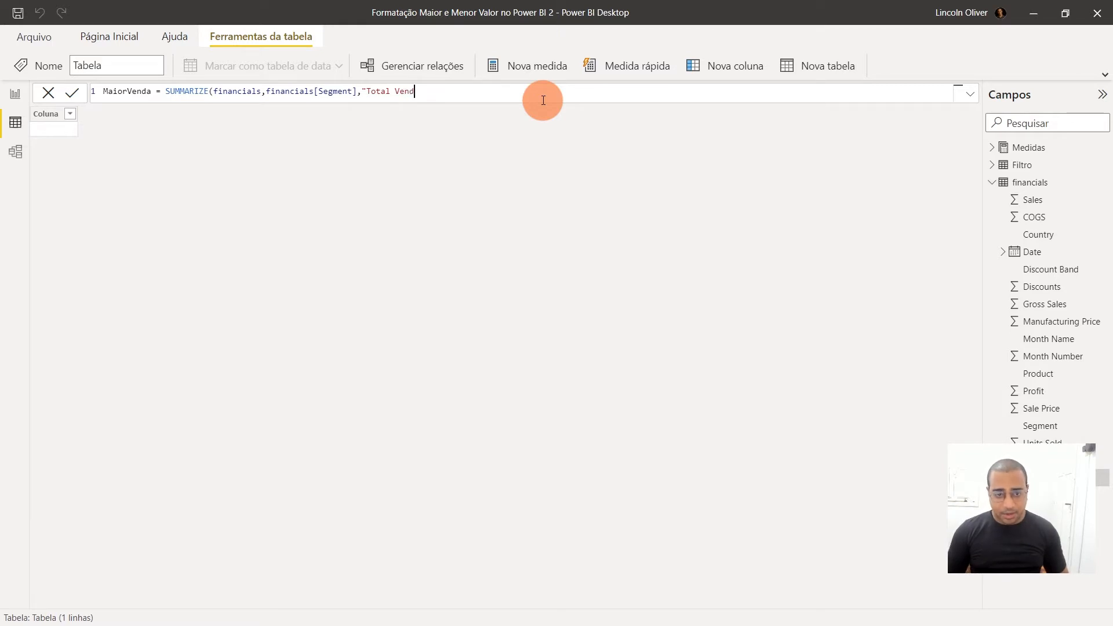
{"action": "type", "text": "as\""}
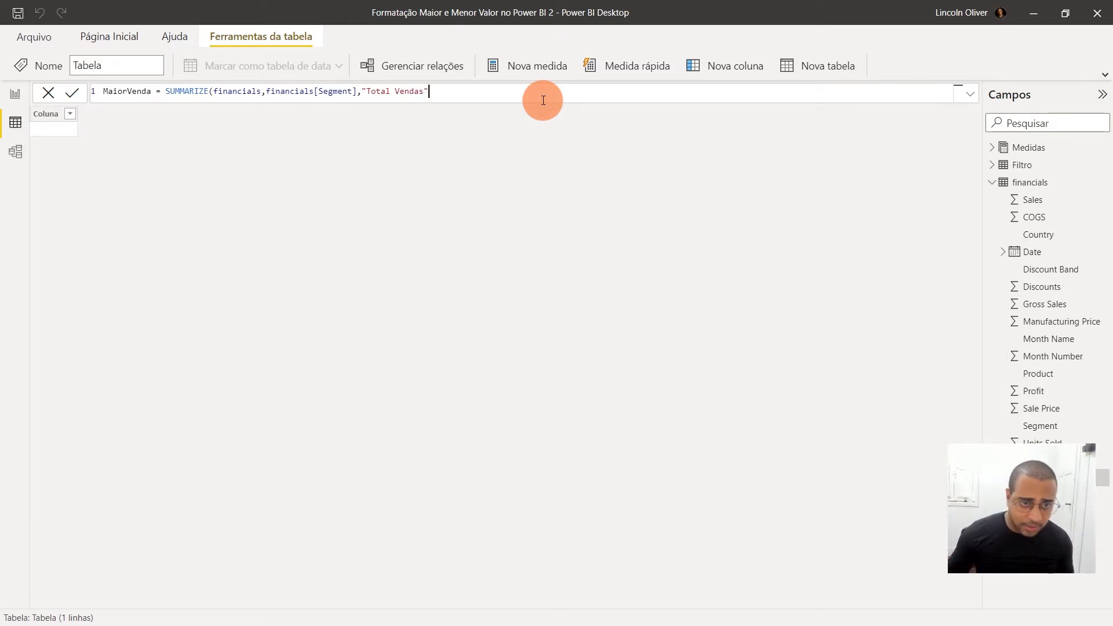
{"action": "left_click_drag", "start_coordinate": [361, 91], "coordinate": [446, 94]}
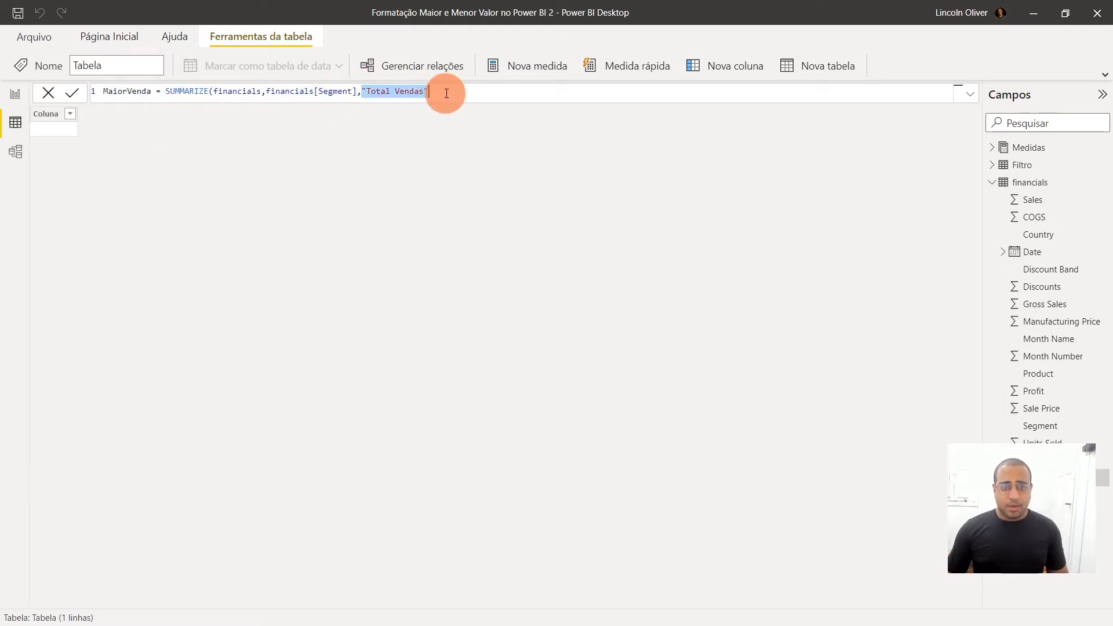
{"action": "left_click", "coordinate": [446, 93]}
{"action": "key", "text": "ctrl+shift+Left"}
{"action": "key", "text": "ctrl+shift+Left"}
{"action": "key", "text": "ctrl+shift+Left"}
{"action": "key", "text": "ctrl+shift+Left"}
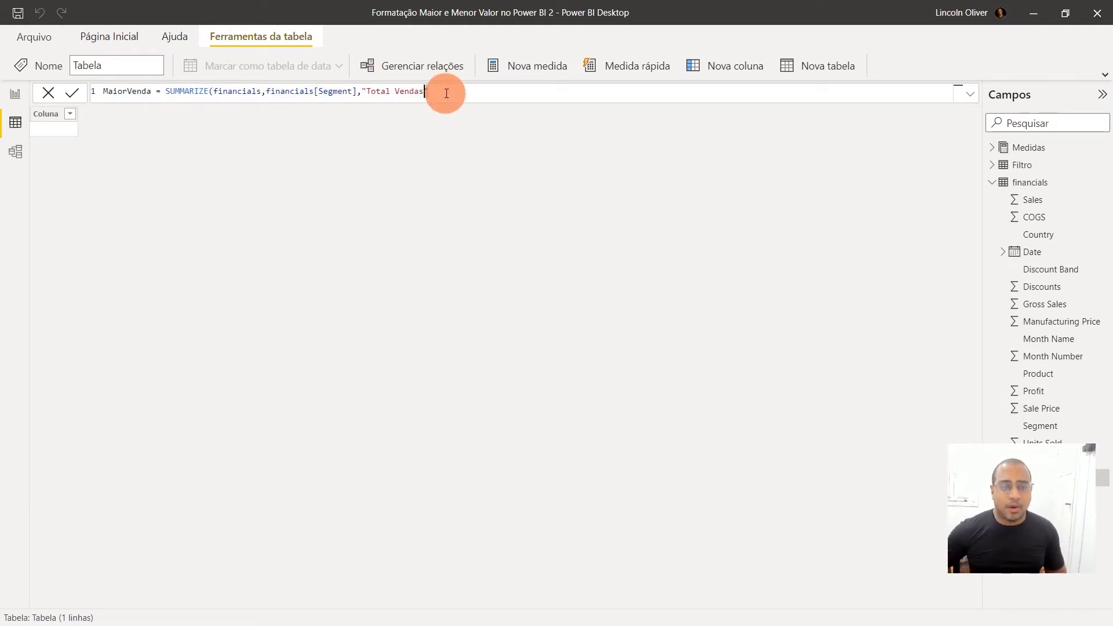
{"action": "key", "text": "ctrl+shift+Right"}
{"action": "key", "text": "ctrl+shift+Left"}
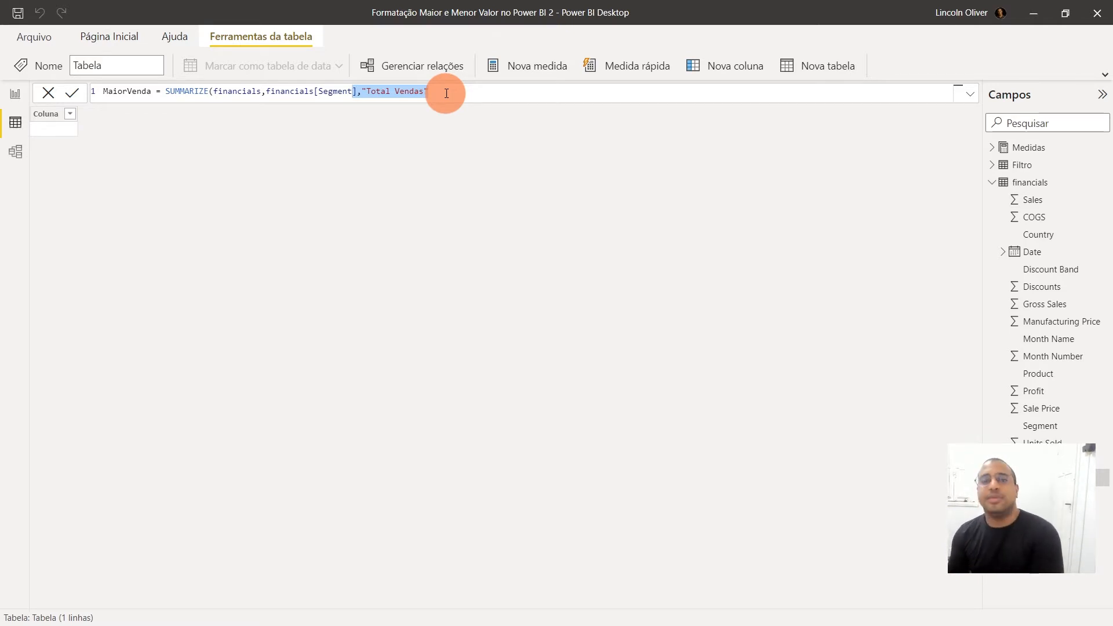
{"action": "key", "text": "Right"}
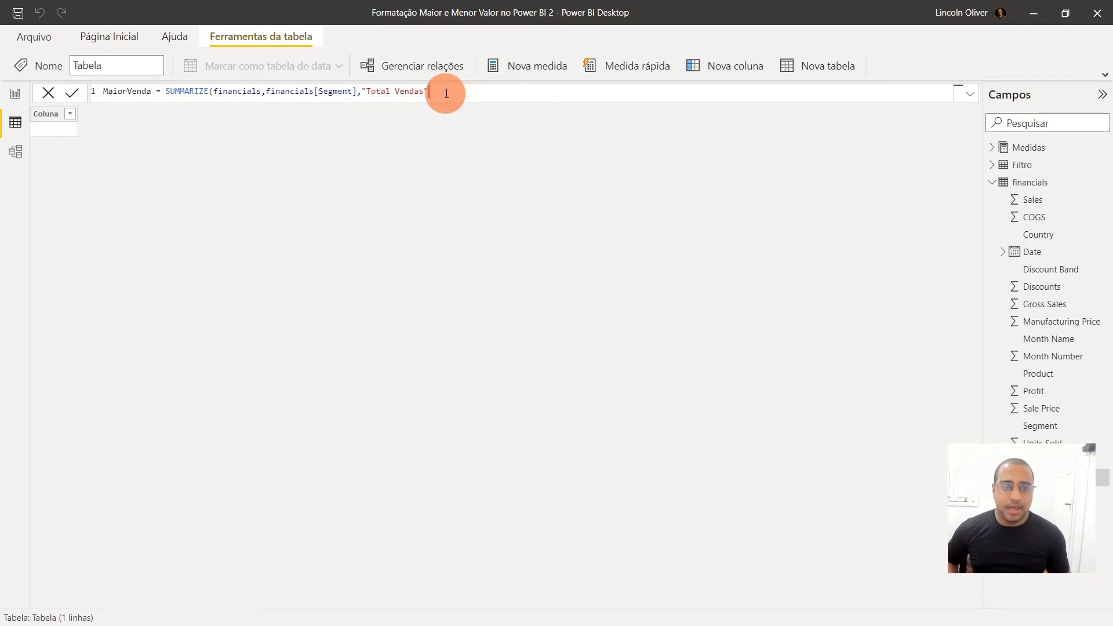
Complete the SUMMARIZE function with SUM(financials[ Sales]) as the expression for "Total Vendas" and commit the MaiorVenda formula
{"action": "key", "text": "Left"}
{"action": "key", "text": "Left"}
{"action": "key", "text": "Left"}
{"action": "key", "text": "Left"}
{"action": "key", "text": "Left"}
{"action": "key", "text": "Left"}
{"action": "key", "text": "Left"}
{"action": "key", "text": "Left"}
{"action": "key", "text": "Left"}
{"action": "key", "text": "Left"}
{"action": "key", "text": "Left"}
{"action": "key", "text": "Left"}
{"action": "key", "text": "Left"}
{"action": "key", "text": "Left"}
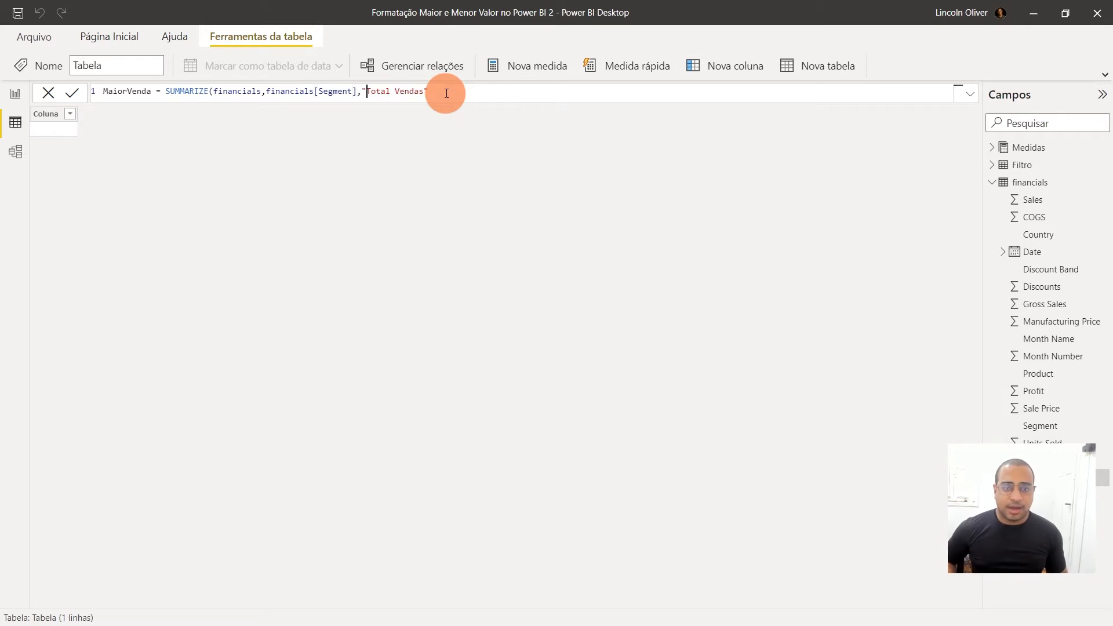
{"action": "left_click_drag", "start_coordinate": [350, 91], "coordinate": [490, 94]}
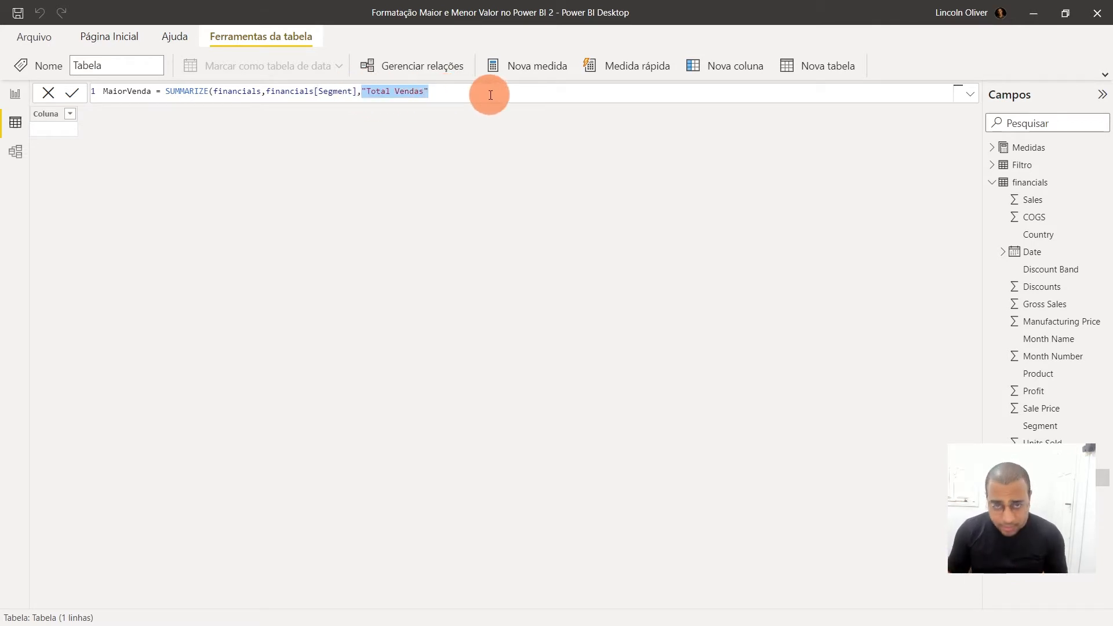
{"action": "left_click", "coordinate": [491, 95]}
{"action": "type", "text": ","}
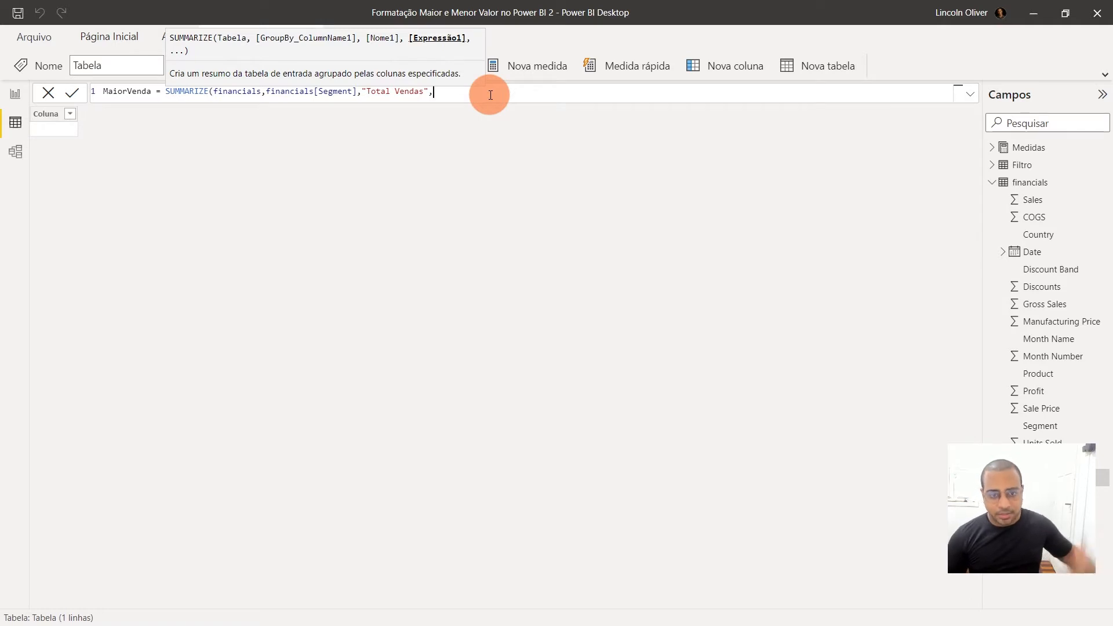
{"action": "type", "text": "sum"}
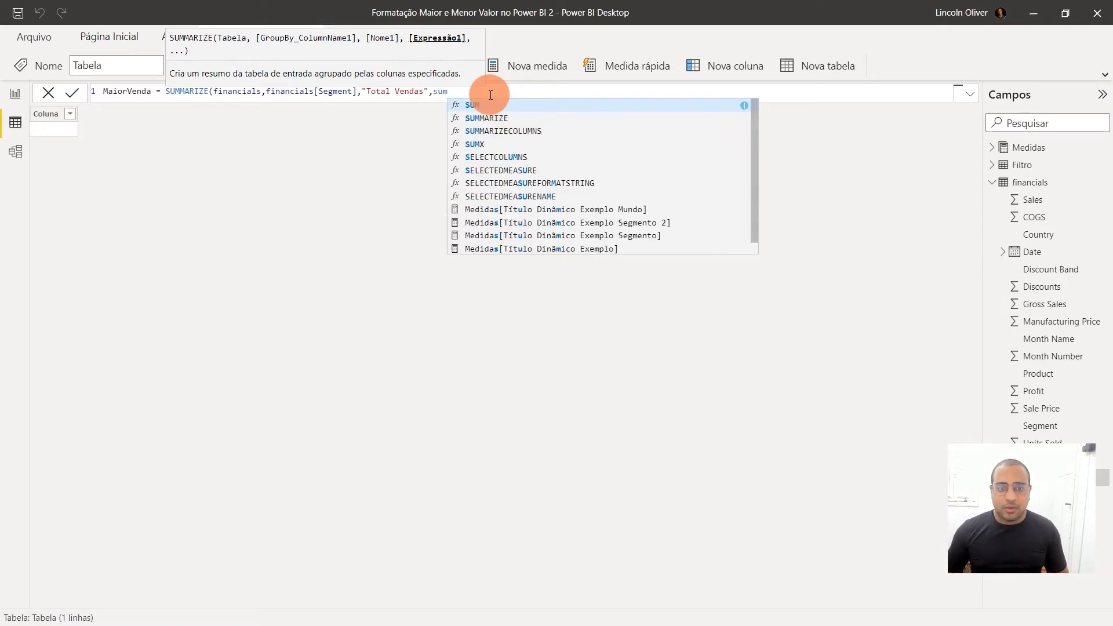
{"action": "left_click", "coordinate": [471, 105]}
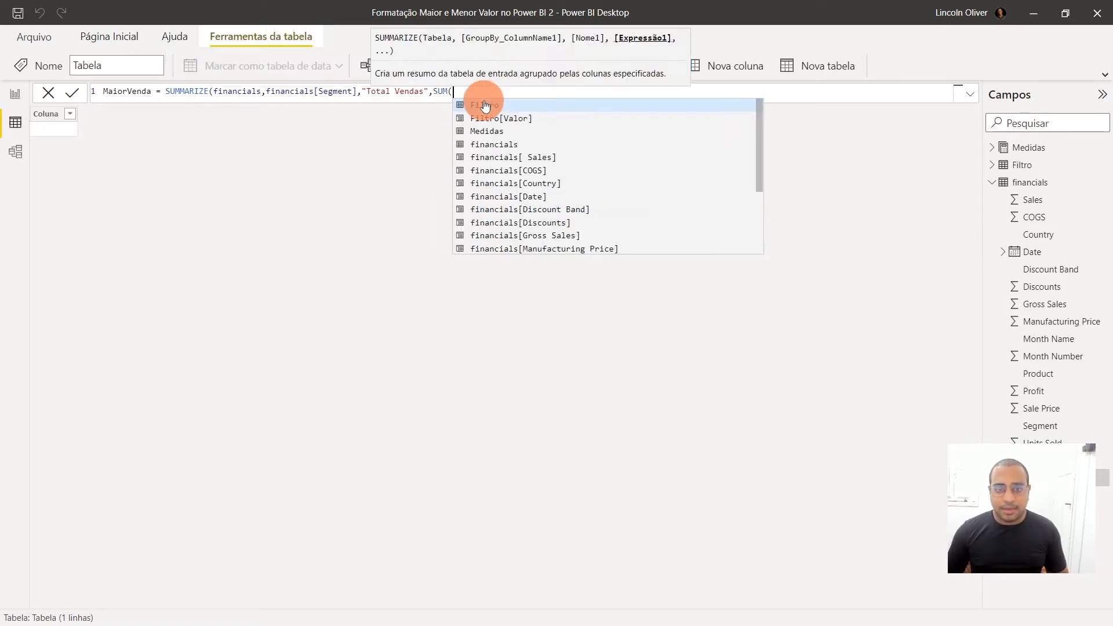
{"action": "left_click", "coordinate": [497, 157]}
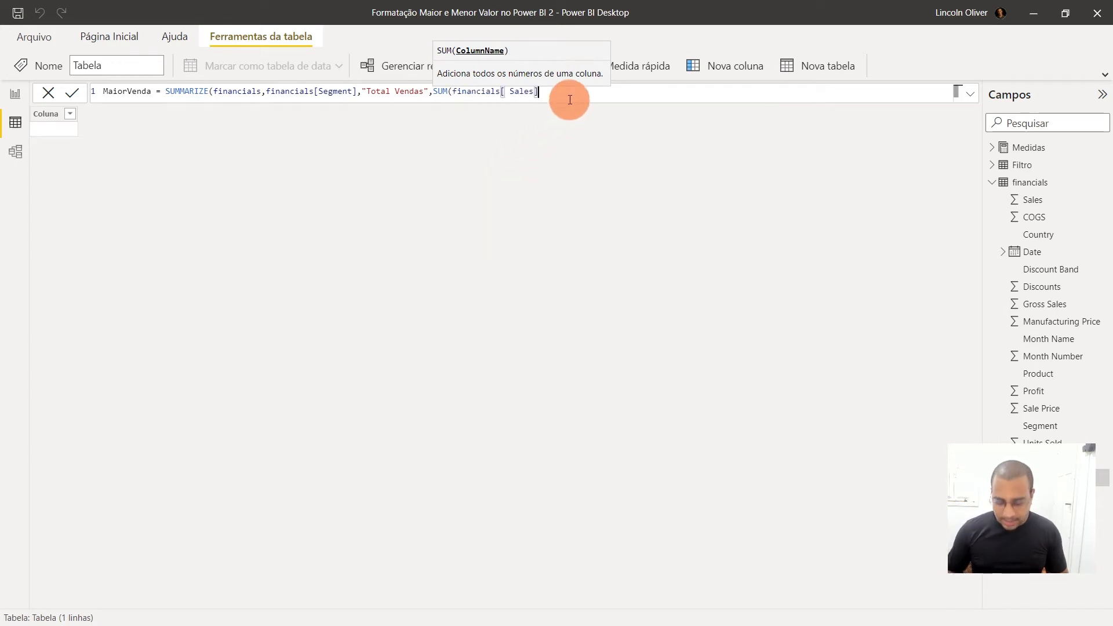
{"action": "type", "text": "))"}
{"action": "key", "text": "Return"}
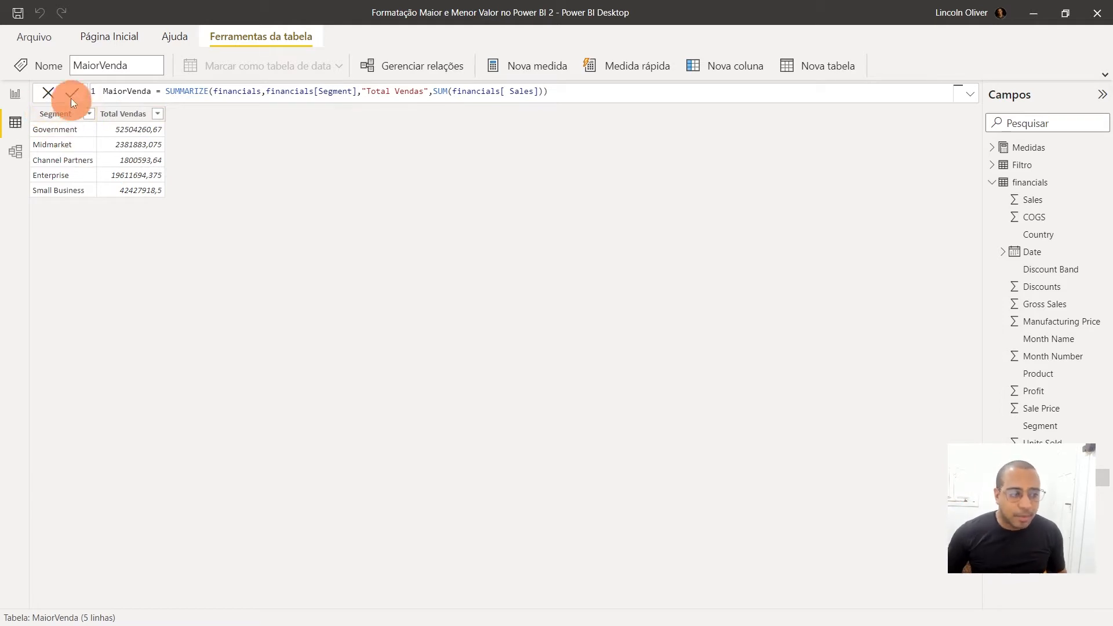
Insert the TOPN function in front of SUMMARIZE in the MaiorVenda formula
{"action": "left_click", "coordinate": [571, 94]}
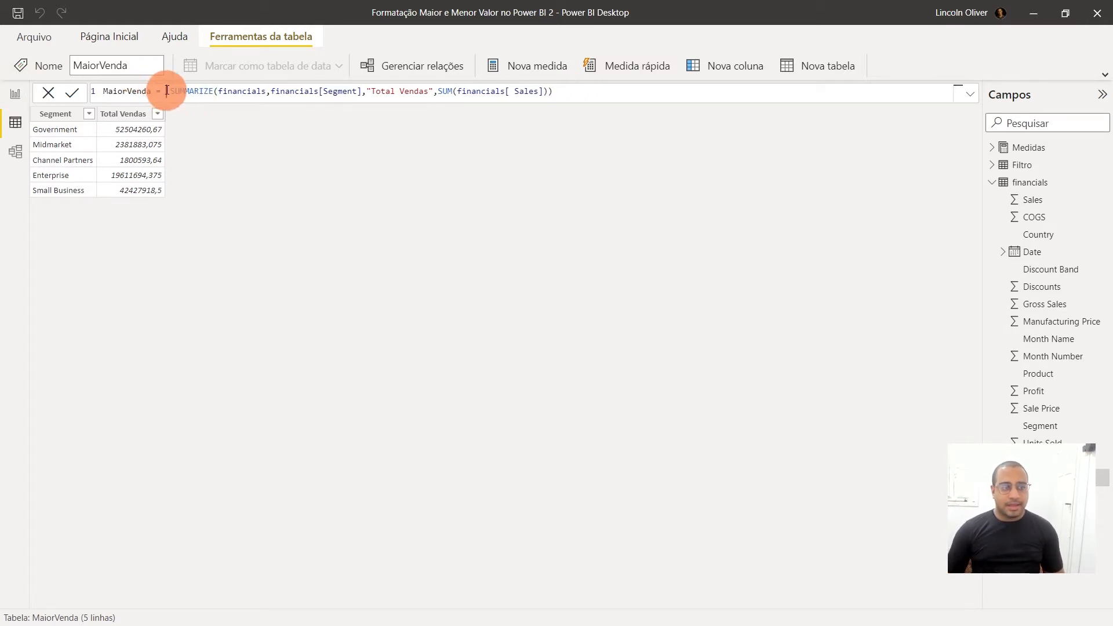
{"action": "type", "text": "topn"}
{"action": "key", "text": "Tab"}
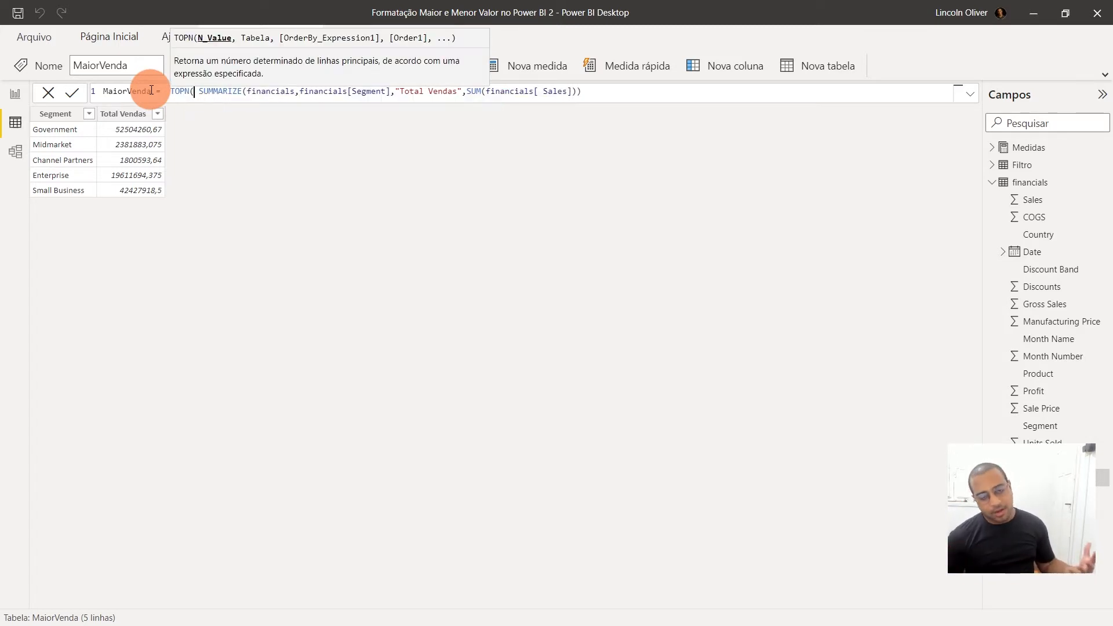
{"action": "left_click", "coordinate": [201, 91]}
{"action": "left_click", "coordinate": [615, 88], "text": "shift"}
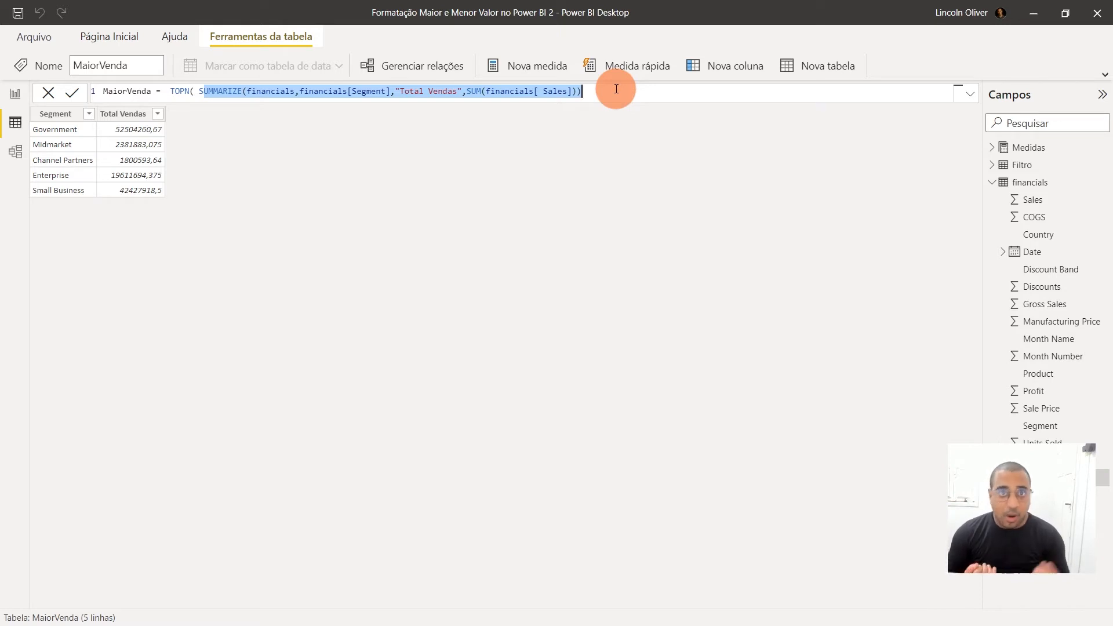
{"action": "left_click", "coordinate": [193, 89]}
{"action": "left_click_drag", "start_coordinate": [203, 91], "coordinate": [611, 108]}
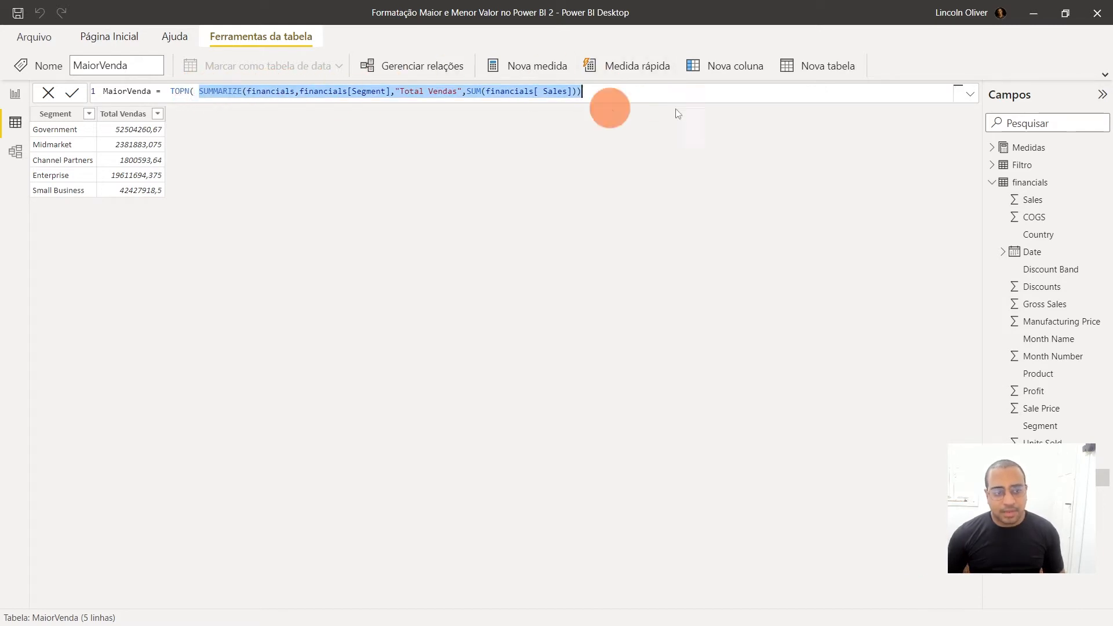
{"action": "left_click", "coordinate": [181, 90]}
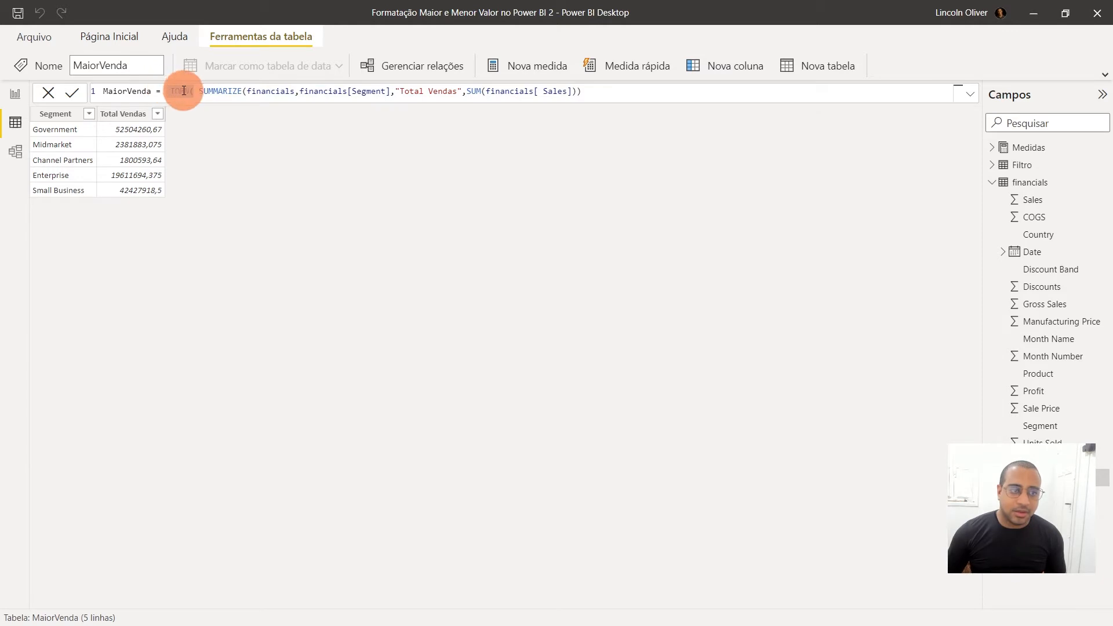
Set the N value of TOPN to 1, followed by a comma, and remove the extra spaces before SUMMARIZE
{"action": "left_click", "coordinate": [195, 91]}
{"action": "type", "text": "1"}
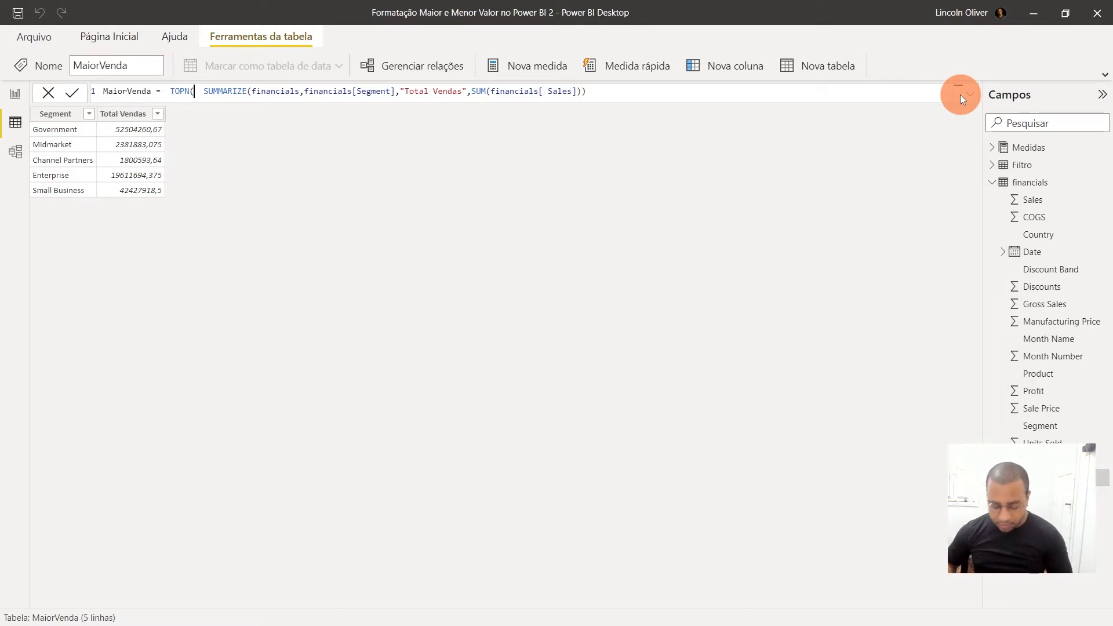
{"action": "type", "text": "1"}
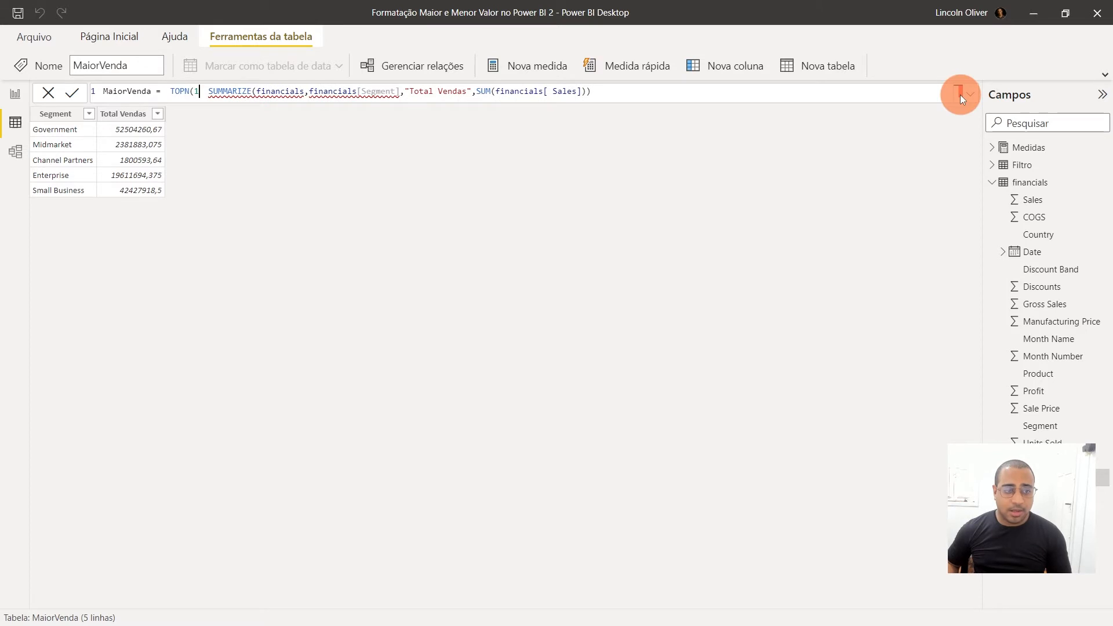
{"action": "type", "text": ","}
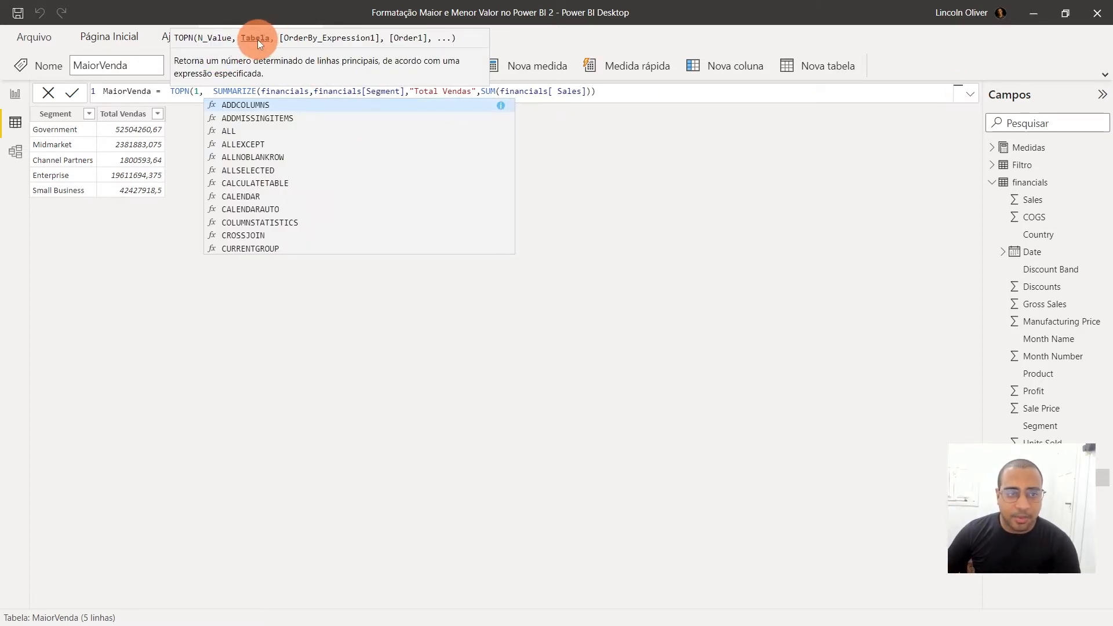
{"action": "left_click", "coordinate": [212, 92]}
{"action": "key", "text": "BackSpace"}
{"action": "key", "text": "BackSpace"}
Add [Total Vendas] as the order-by expression of TOPN, after the SUMMARIZE table argument
{"action": "left_click_drag", "start_coordinate": [204, 92], "coordinate": [634, 92]}
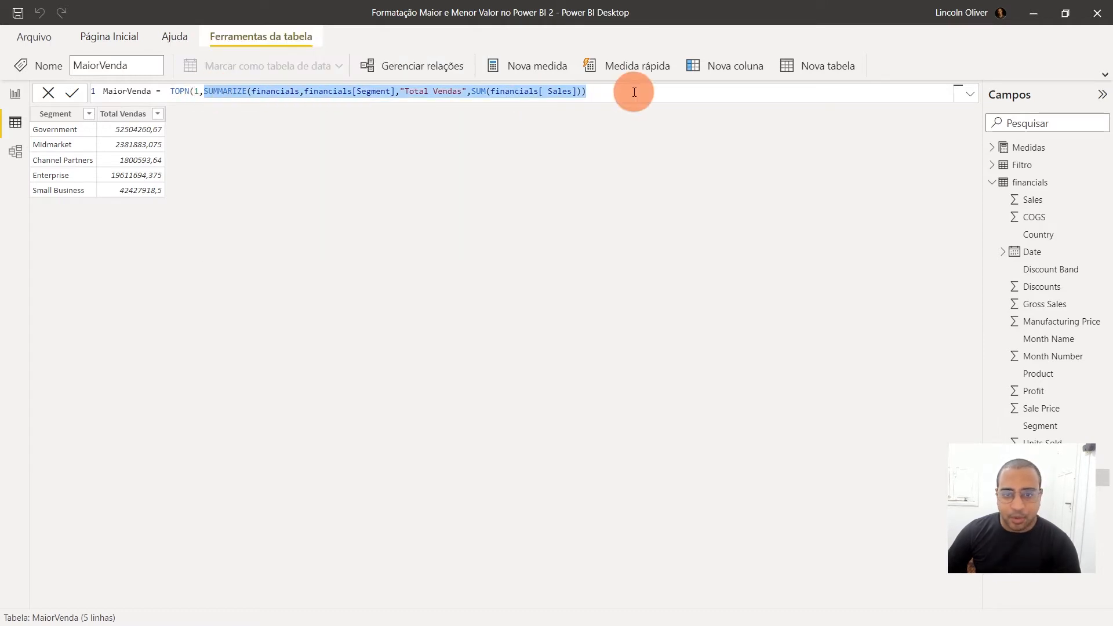
{"action": "left_click", "coordinate": [634, 93]}
{"action": "type", "text": ","}
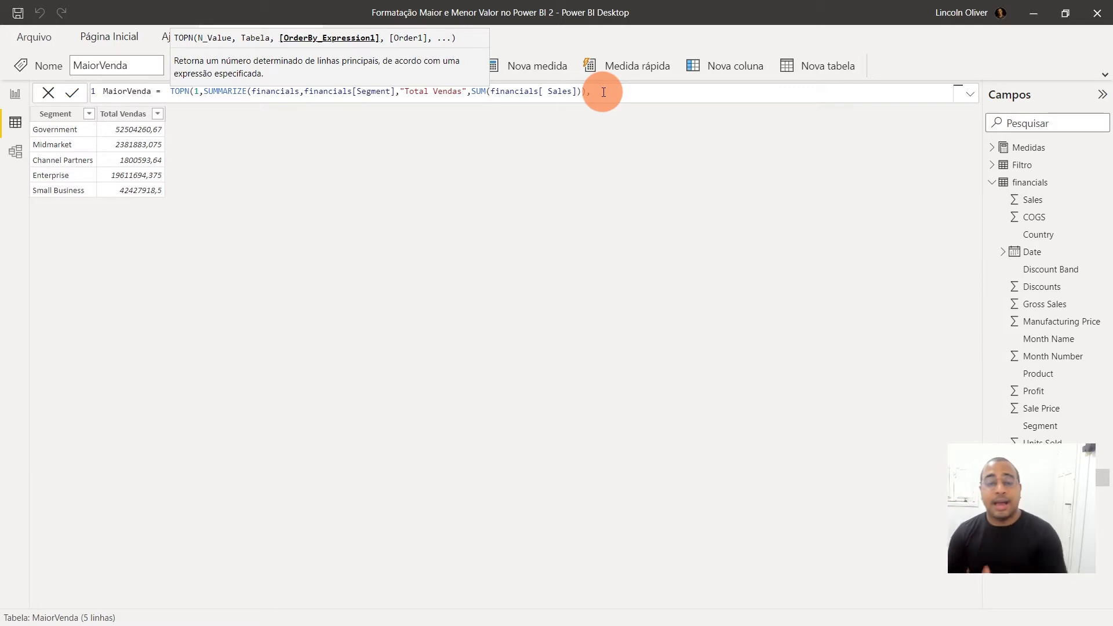
{"action": "type", "text": "total"}
{"action": "key", "text": "Down"}
{"action": "key", "text": "Down"}
{"action": "key", "text": "Down"}
{"action": "key", "text": "Down"}
{"action": "key", "text": "Tab"}
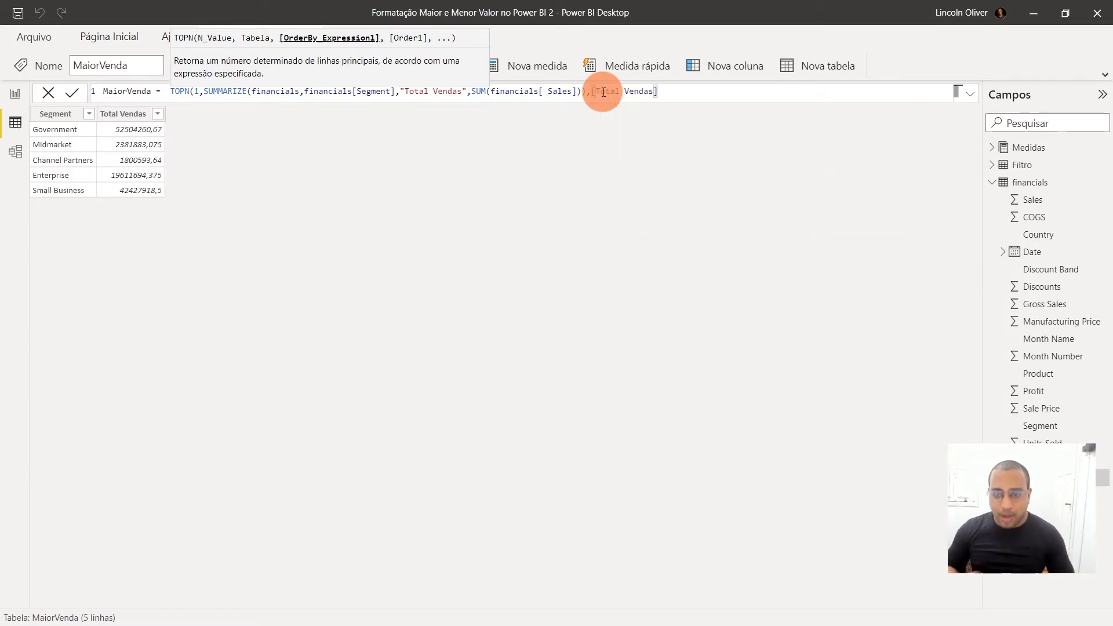
Set the TOPN sort order to DESC, close the function and commit the MaiorVenda formula
{"action": "type", "text": ","}
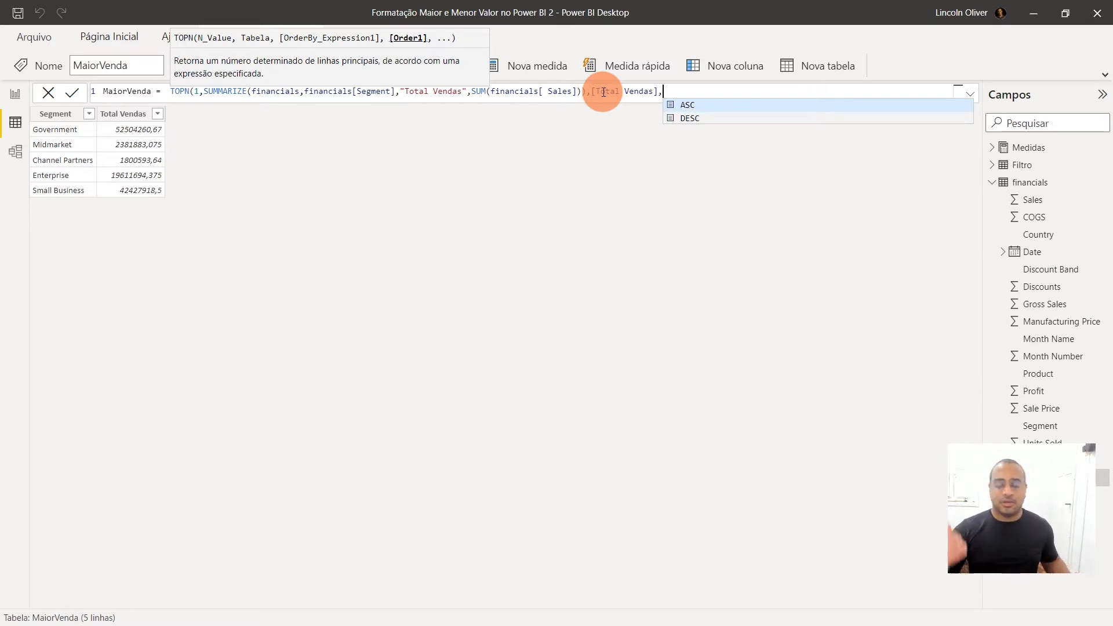
{"action": "type", "text": "DESC)"}
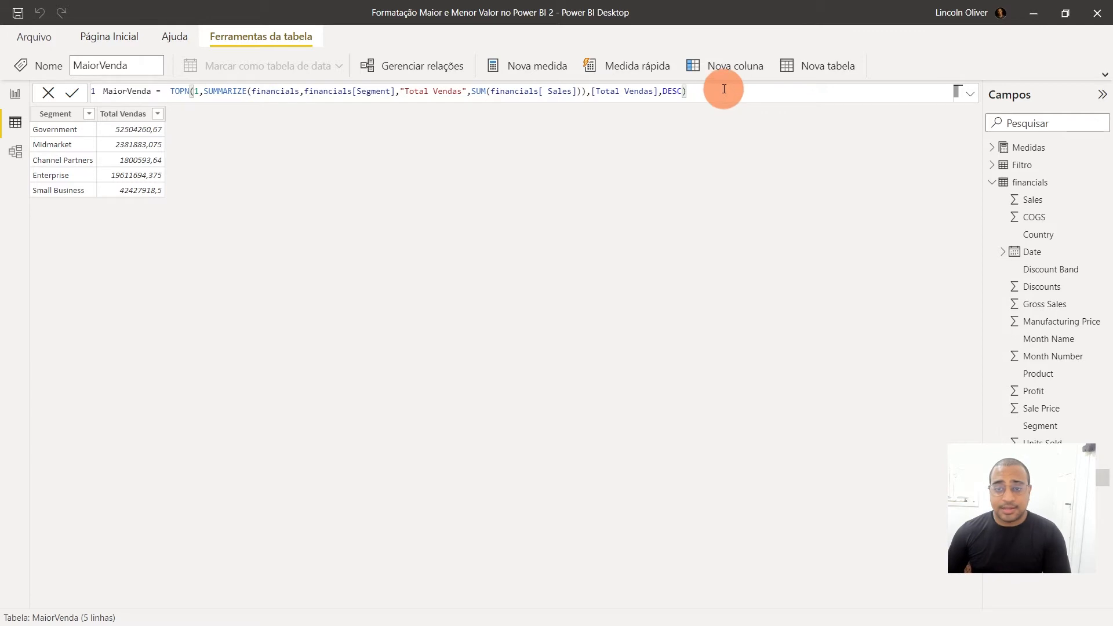
{"action": "key", "text": "Return"}
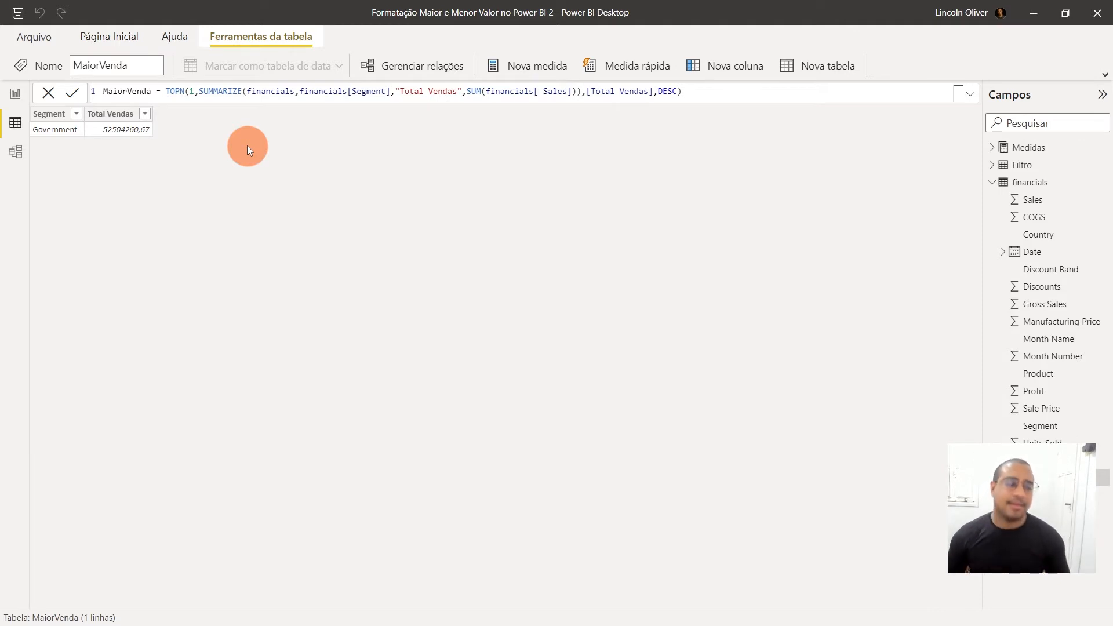
Return to the report view, select the financials table and expand the fields of the MaiorVenda table
{"action": "left_click", "coordinate": [1054, 191]}
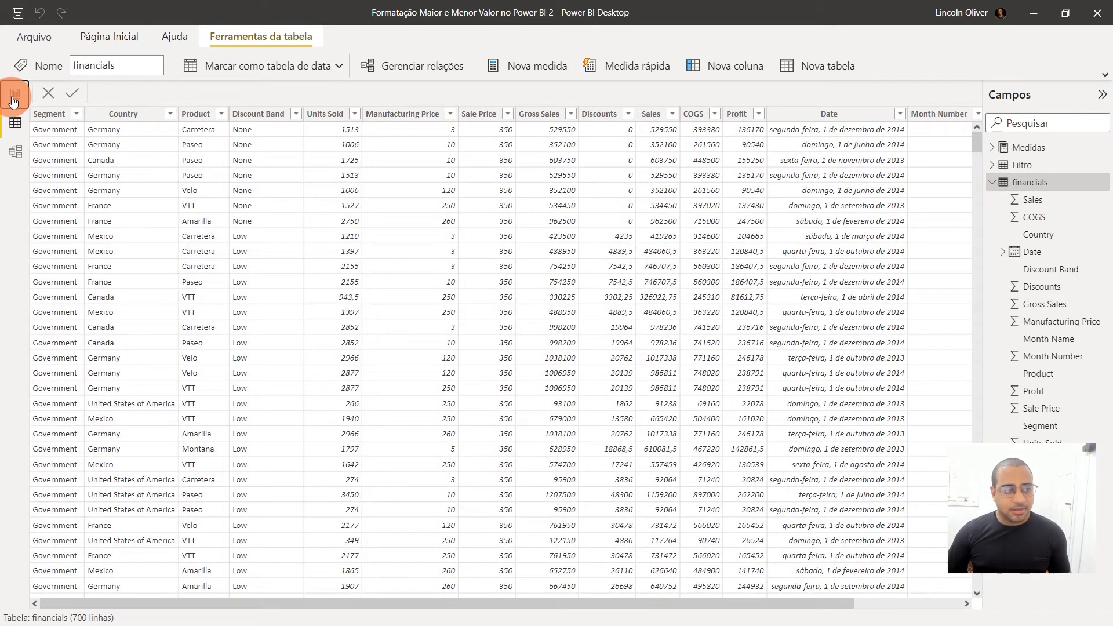
{"action": "left_click", "coordinate": [15, 93]}
{"action": "left_click", "coordinate": [927, 184]}
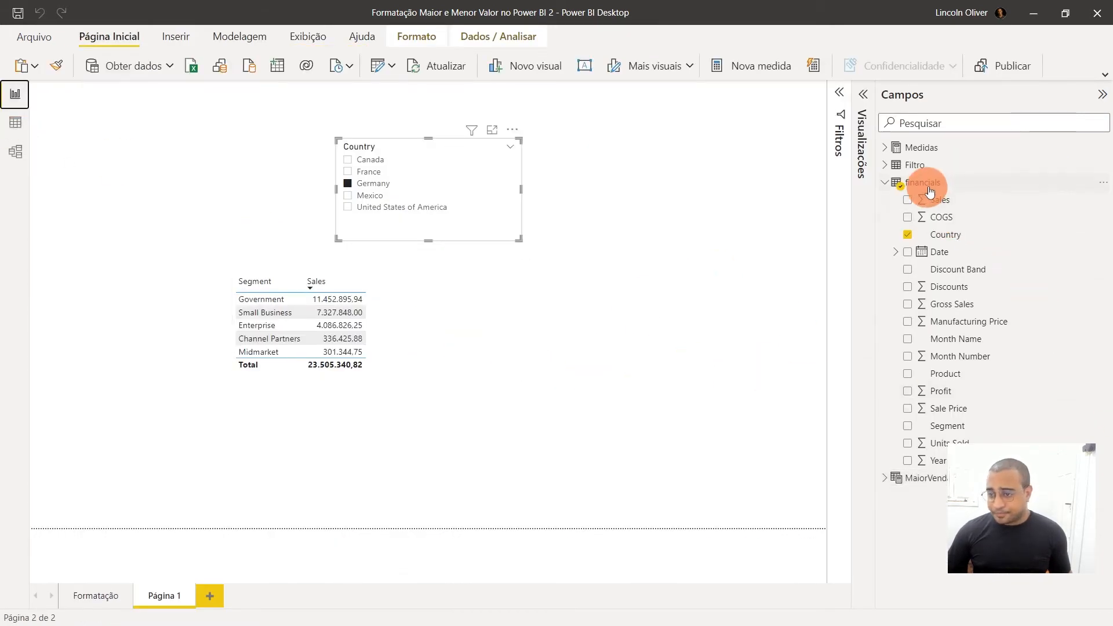
{"action": "left_click", "coordinate": [885, 478]}
{"action": "left_click_drag", "start_coordinate": [927, 513], "coordinate": [853, 514]}
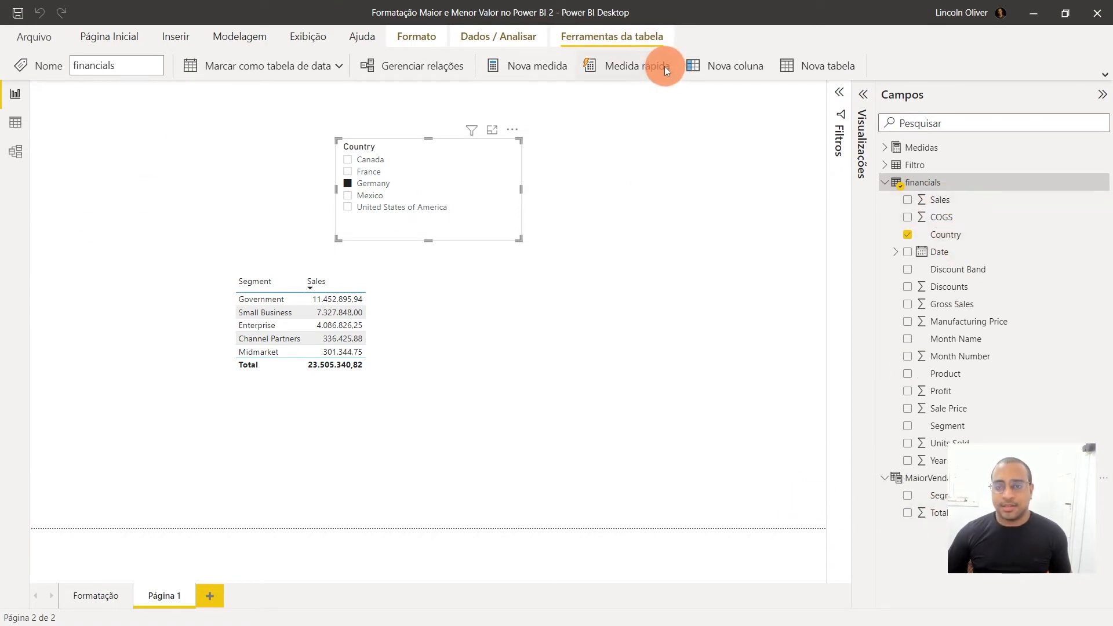
Create a new measure named MaiorValor in the financials table and begin its formula with SUMX
{"action": "left_click", "coordinate": [541, 67]}
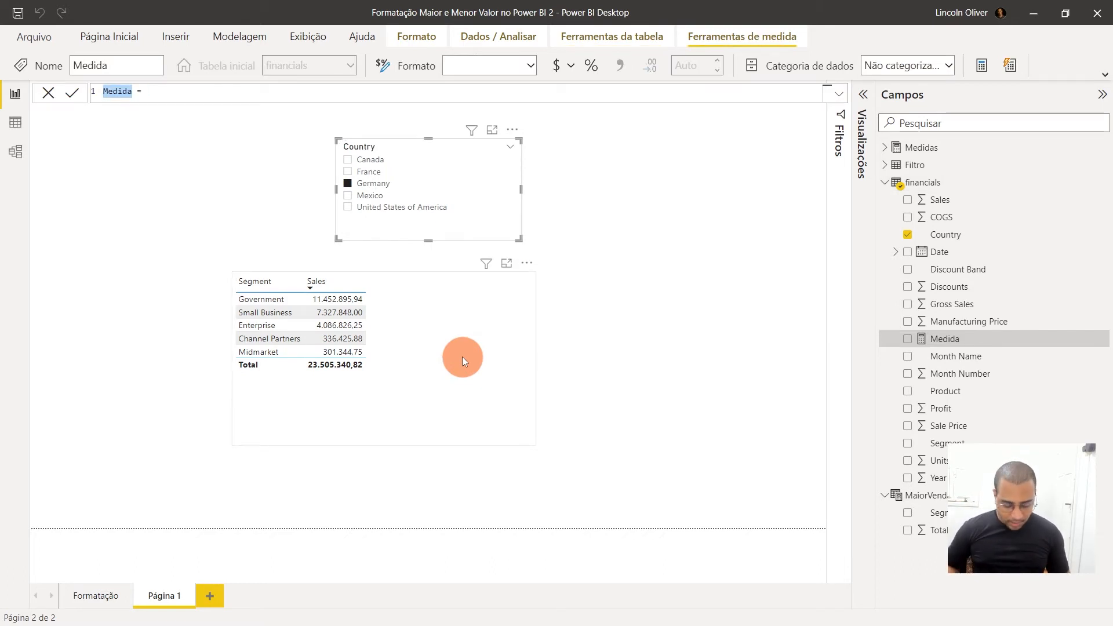
{"action": "type", "text": "MaiorV"}
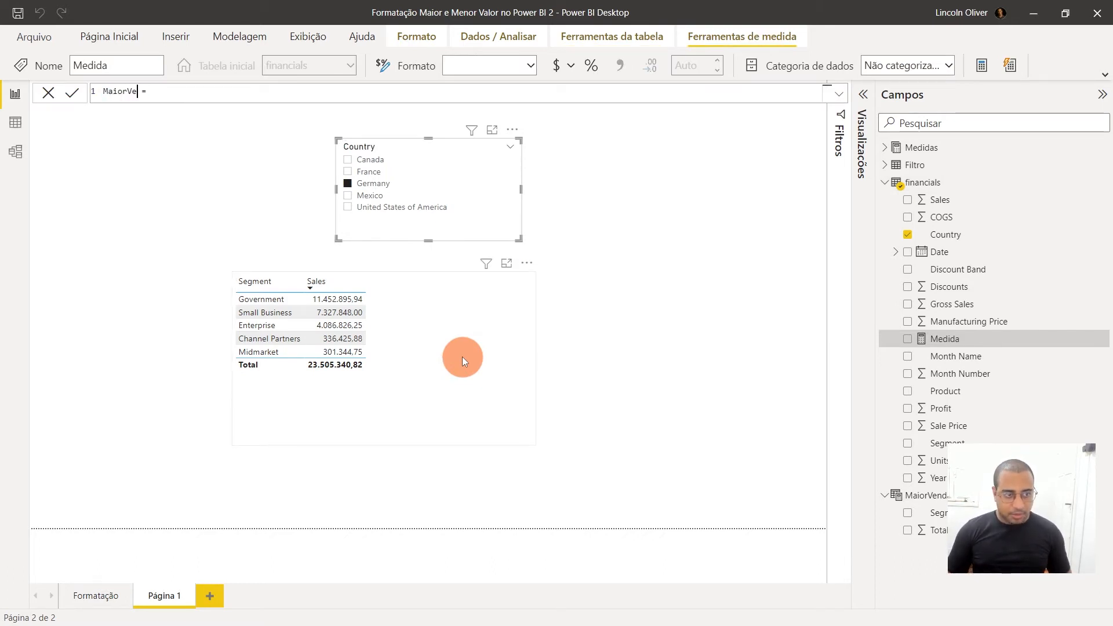
{"action": "type", "text": "alor"}
{"action": "key", "text": "End"}
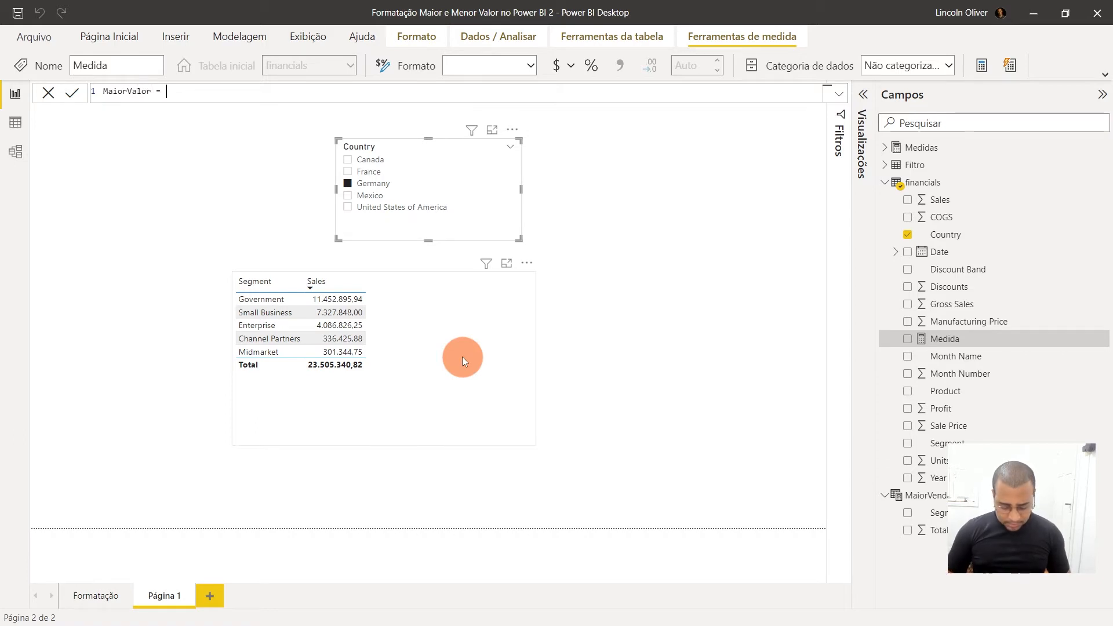
{"action": "type", "text": "sumx"}
{"action": "key", "text": "Tab"}
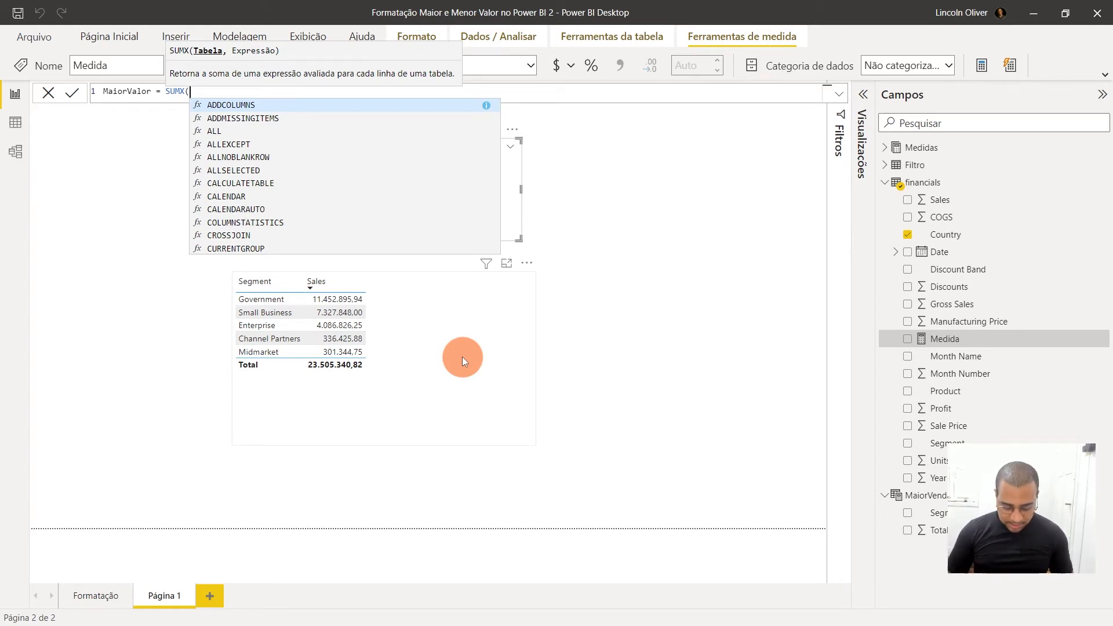
Complete the SUMX function with MaiorVenda as the table and MaiorVenda[Total Vendas] as the expression, and commit the measure
{"action": "type", "text": "mar"}
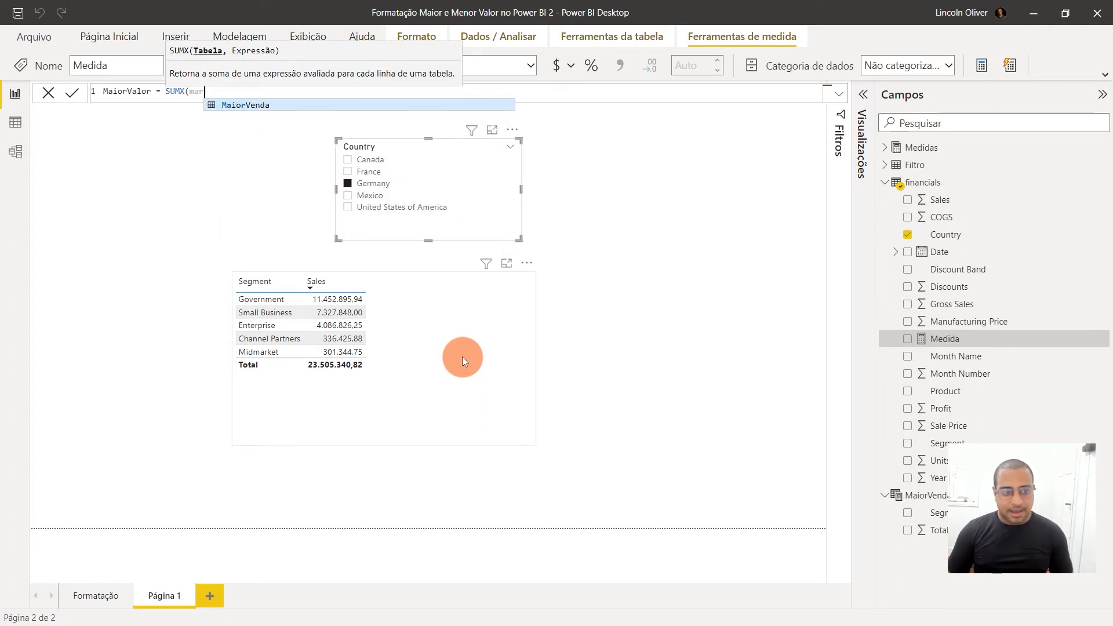
{"action": "key", "text": "Tab"}
{"action": "type", "text": ","}
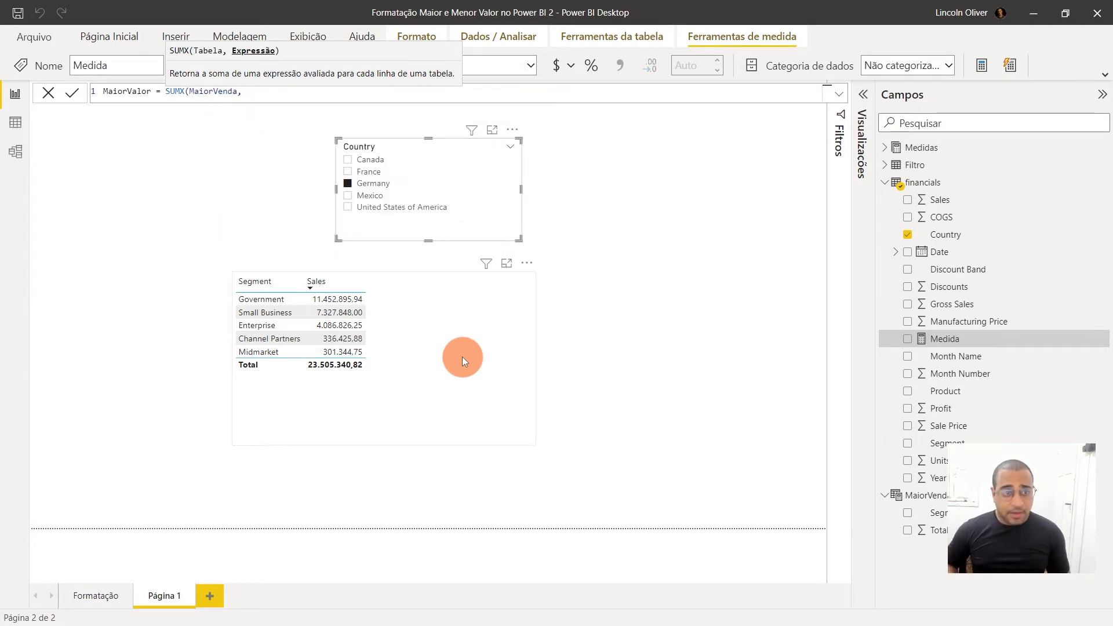
{"action": "type", "text": "total"}
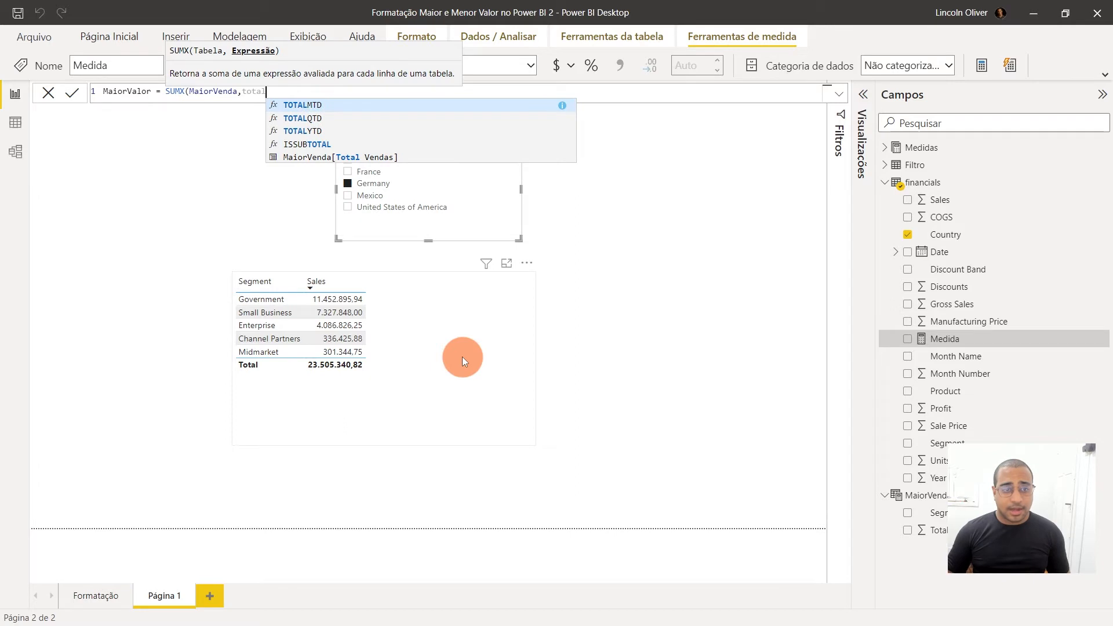
{"action": "key", "text": "Down"}
{"action": "key", "text": "Down"}
{"action": "key", "text": "Down"}
{"action": "key", "text": "Tab"}
{"action": "type", "text": ")"}
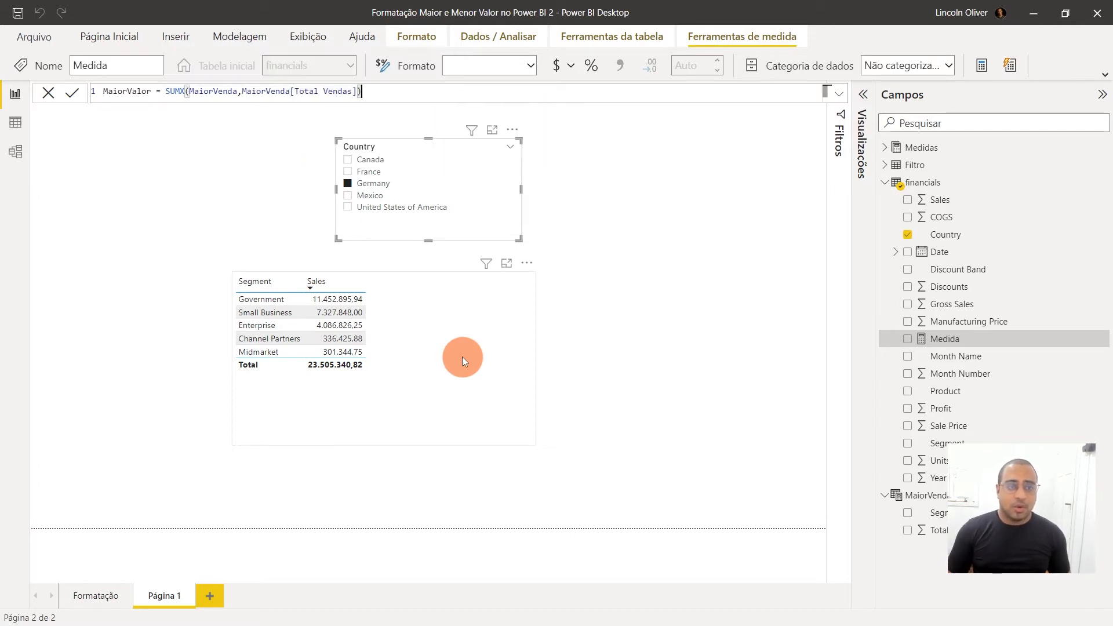
{"action": "key", "text": "Return"}
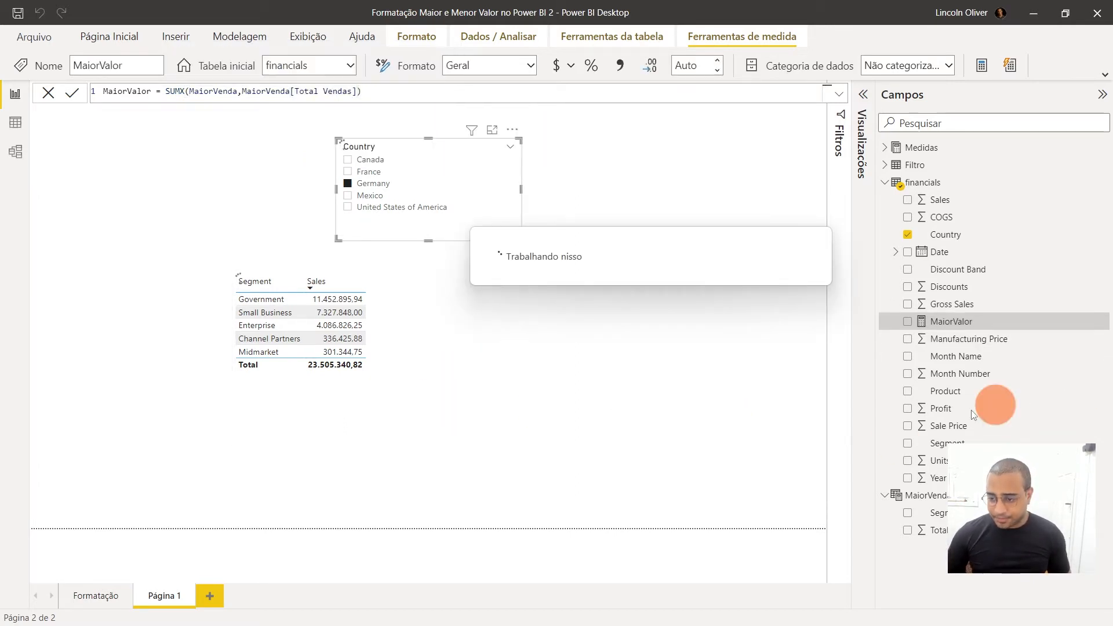
Add the MaiorValor measure as a column of the Segment and Sales table visual
{"action": "left_click_drag", "start_coordinate": [989, 323], "coordinate": [458, 330]}
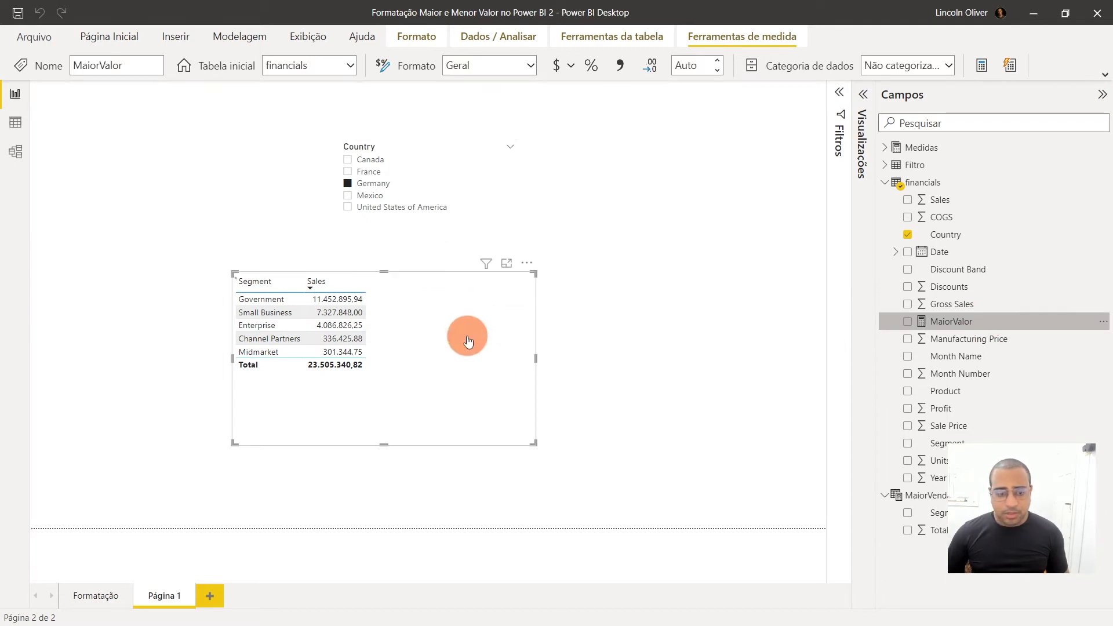
{"action": "left_click", "coordinate": [989, 325]}
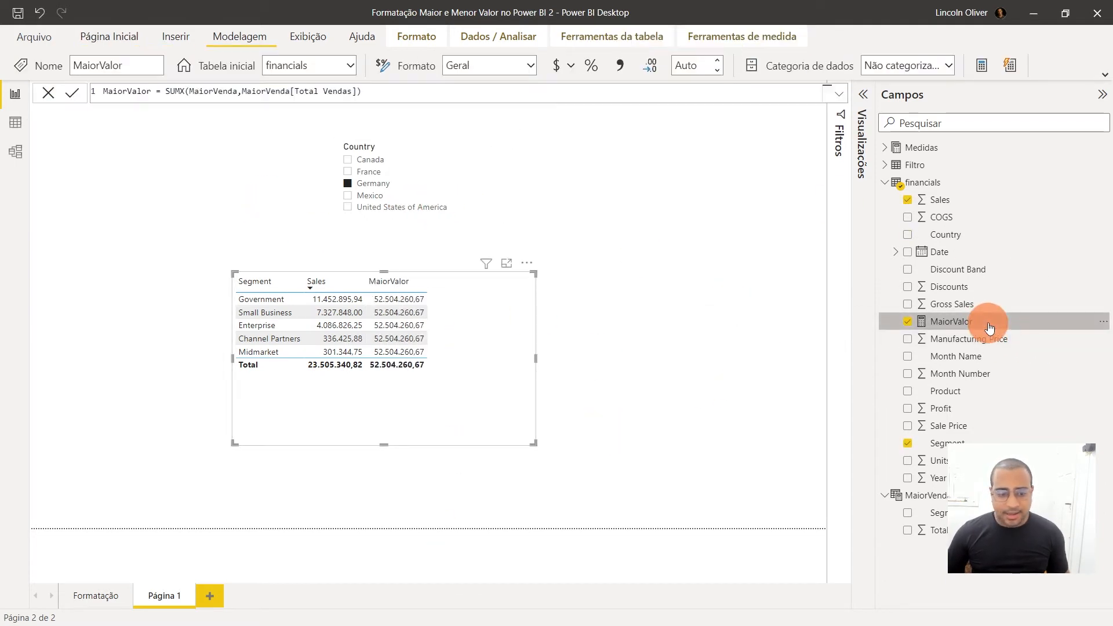
Clear the Germany selection in the Country slicer and compare each segment's Sales with MaiorValor in the table
{"action": "left_click", "coordinate": [374, 183]}
{"action": "left_click", "coordinate": [507, 361]}
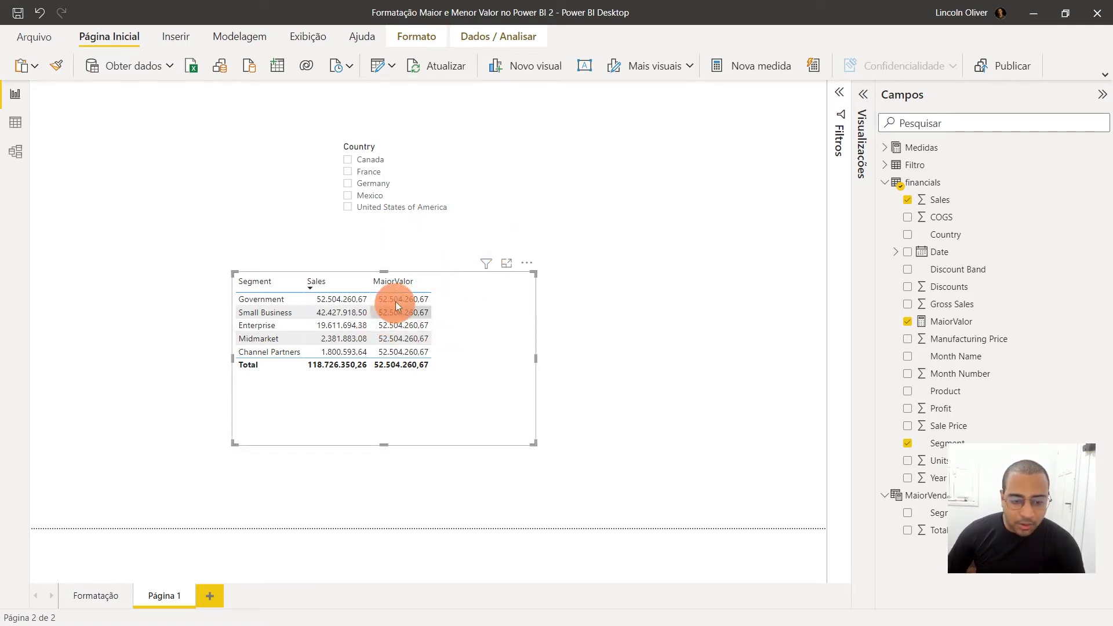
{"action": "left_click", "coordinate": [340, 299]}
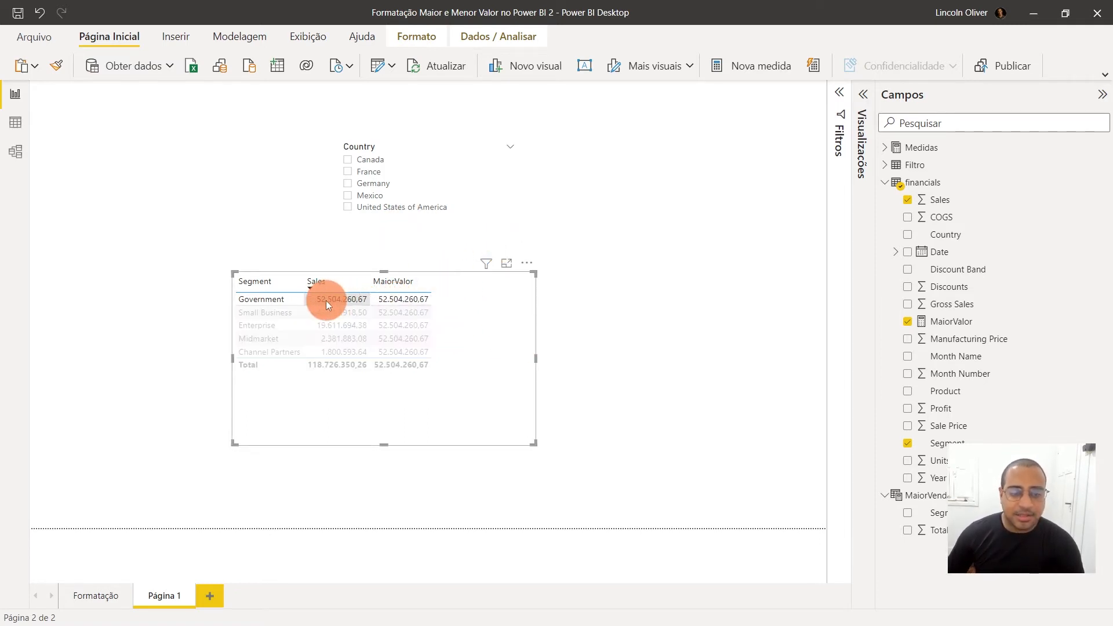
{"action": "left_click", "coordinate": [318, 300]}
{"action": "left_click", "coordinate": [332, 313]}
{"action": "left_click", "coordinate": [339, 338]}
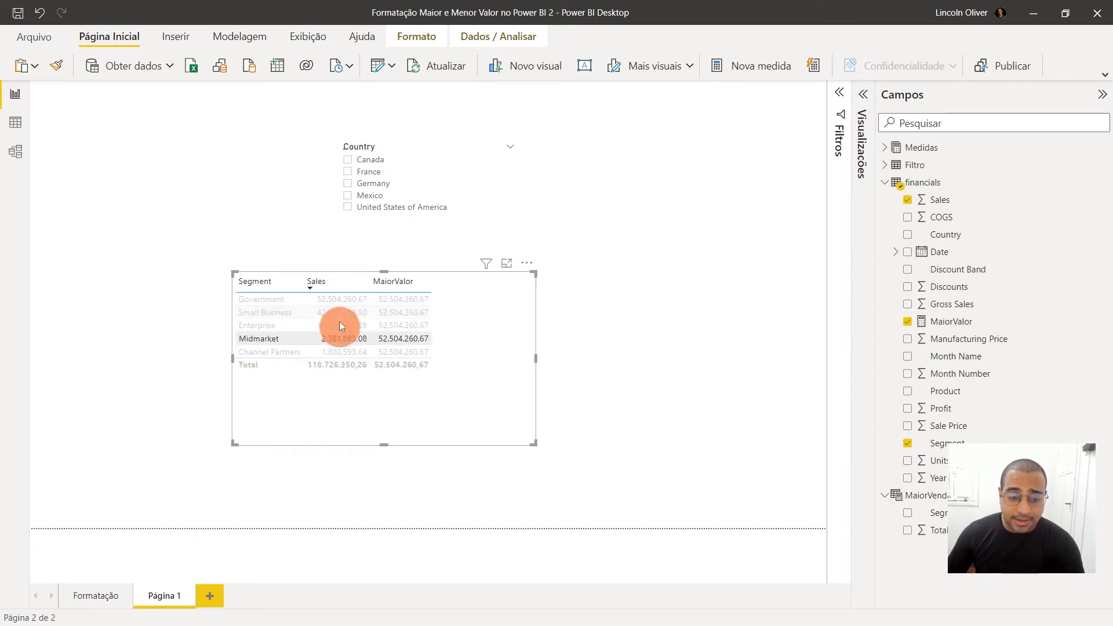
{"action": "left_click", "coordinate": [346, 304]}
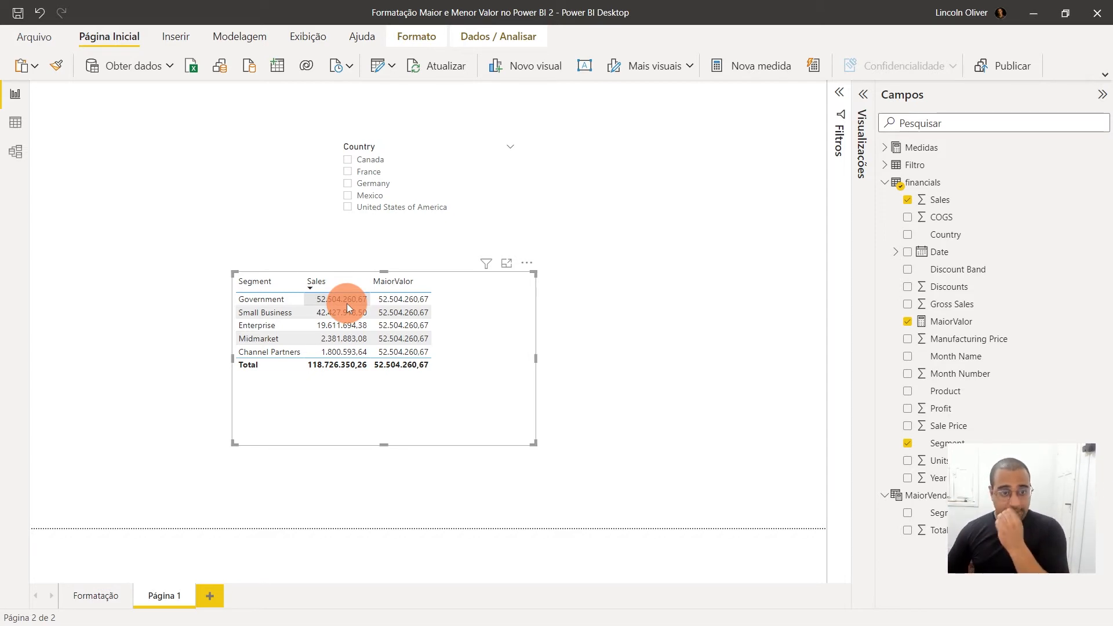
Open the MaiorValor measure's formula and insert an IF function in front of the SUMX expression
{"action": "left_click", "coordinate": [988, 323]}
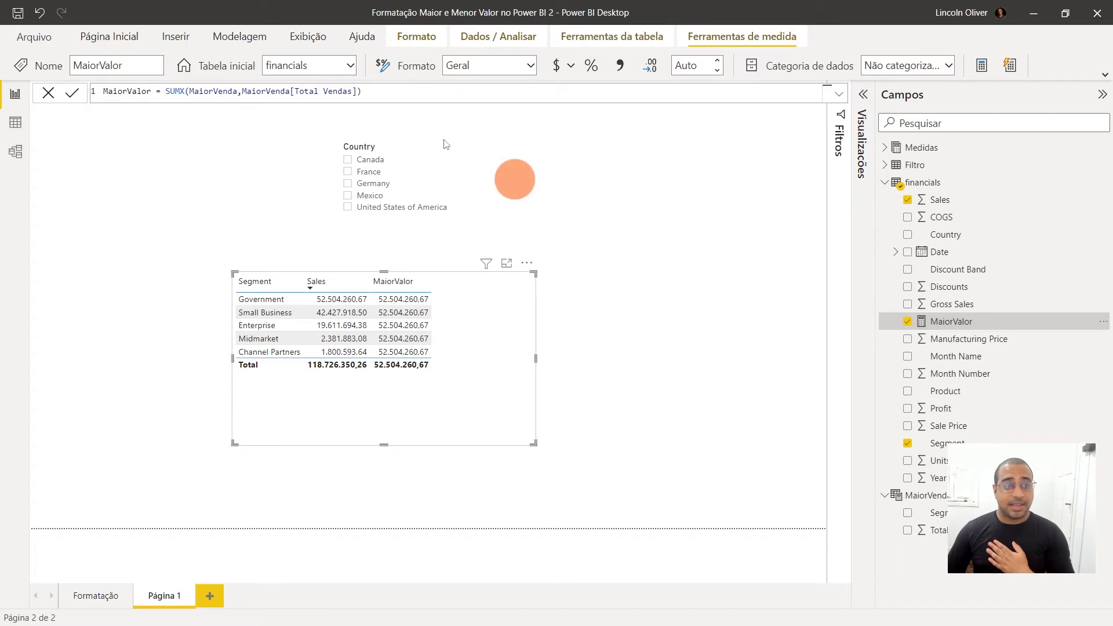
{"action": "left_click", "coordinate": [167, 93]}
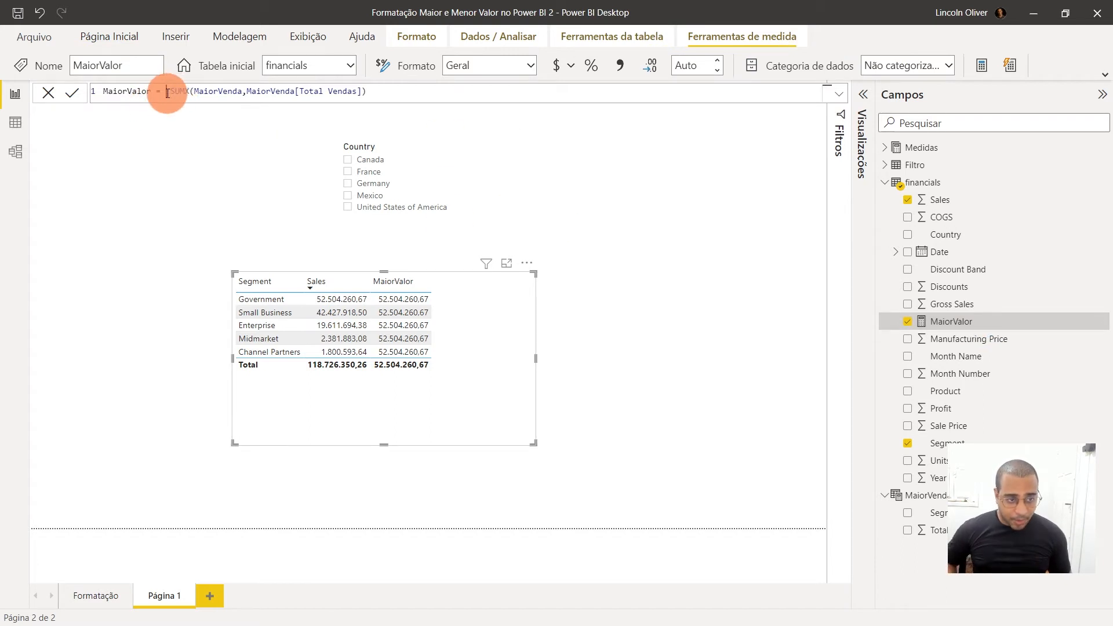
{"action": "type", "text": "IF("}
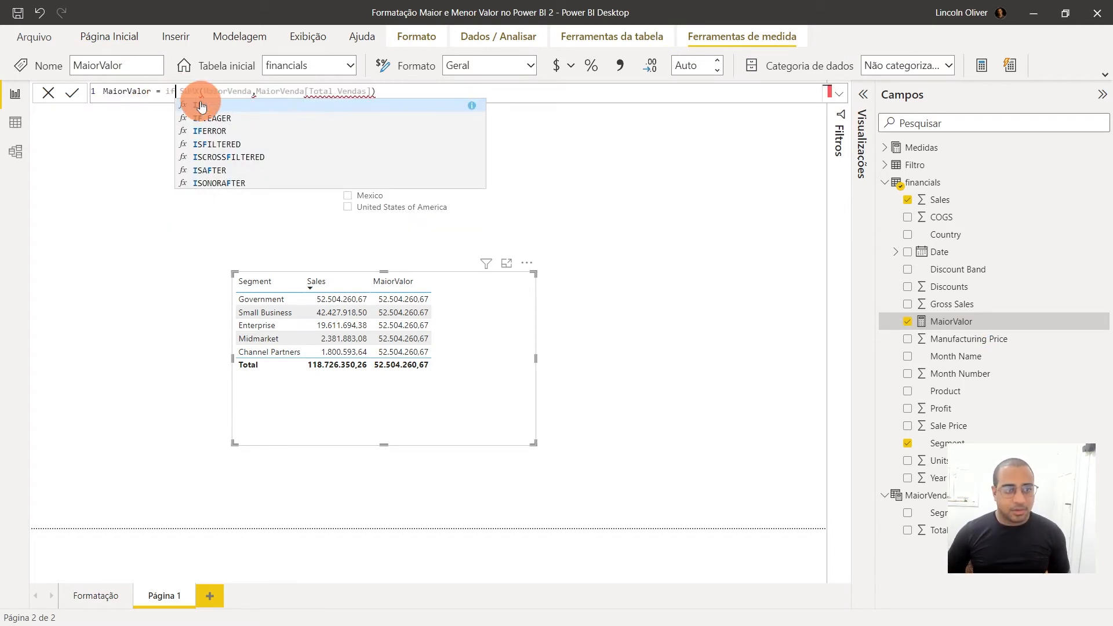
Extend the IF condition so the SUMX result is tested for equality with SUM of financials[ Sales]
{"action": "left_click", "coordinate": [557, 89]}
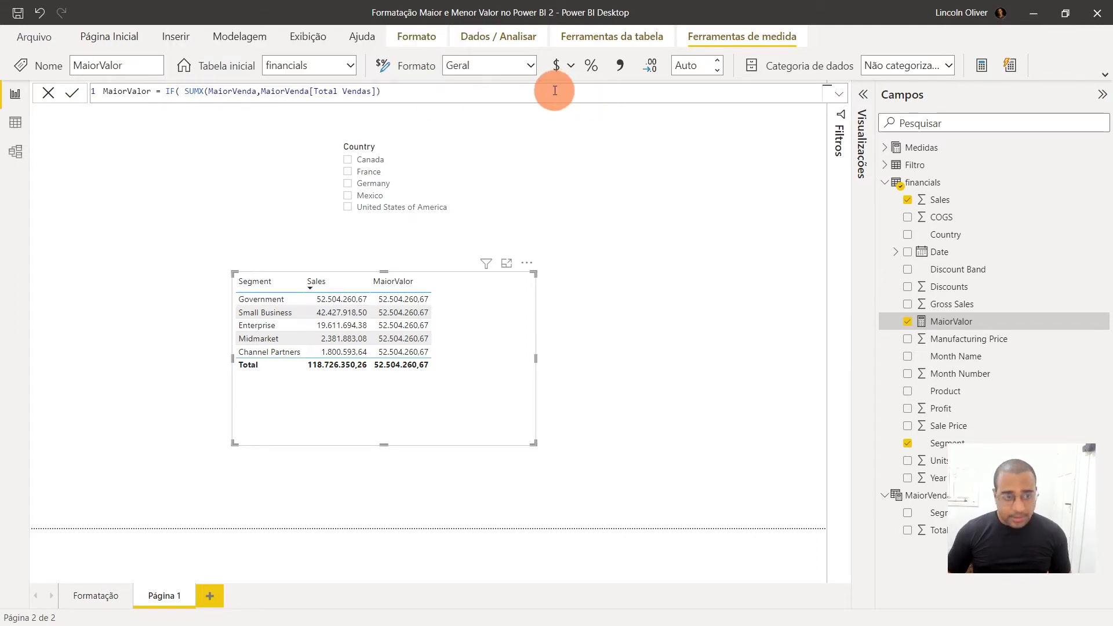
{"action": "type", "text": "=soma"}
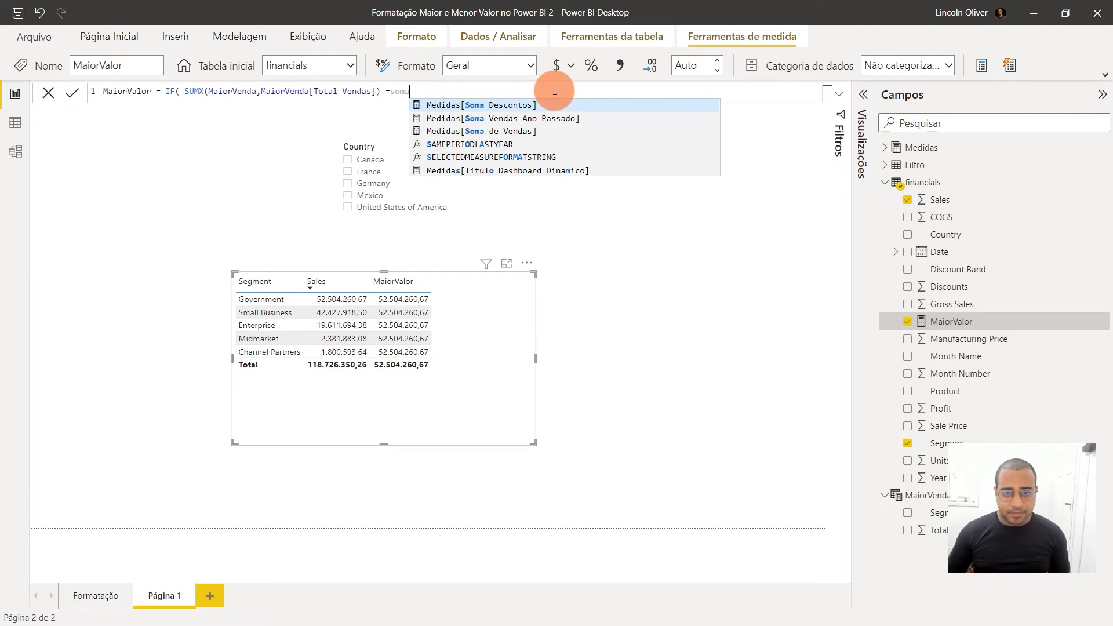
{"action": "key", "text": "BackSpace"}
{"action": "key", "text": "BackSpace"}
{"action": "key", "text": "BackSpace"}
{"action": "key", "text": "BackSpace"}
{"action": "type", "text": "sum"}
{"action": "key", "text": "Tab"}
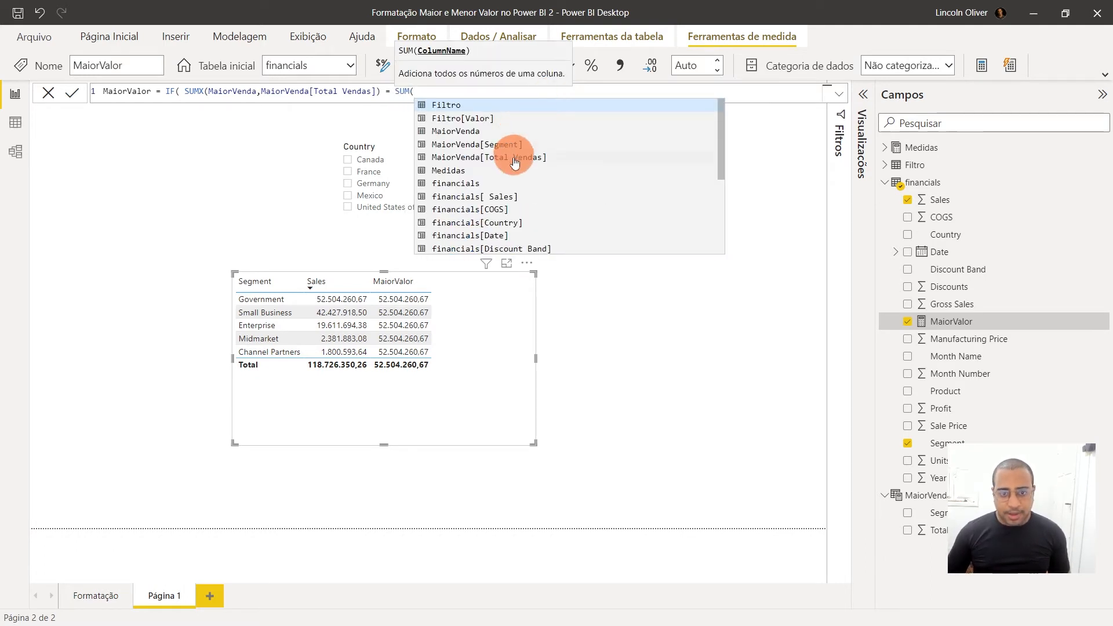
{"action": "left_click", "coordinate": [514, 196]}
{"action": "left_click", "coordinate": [301, 284]}
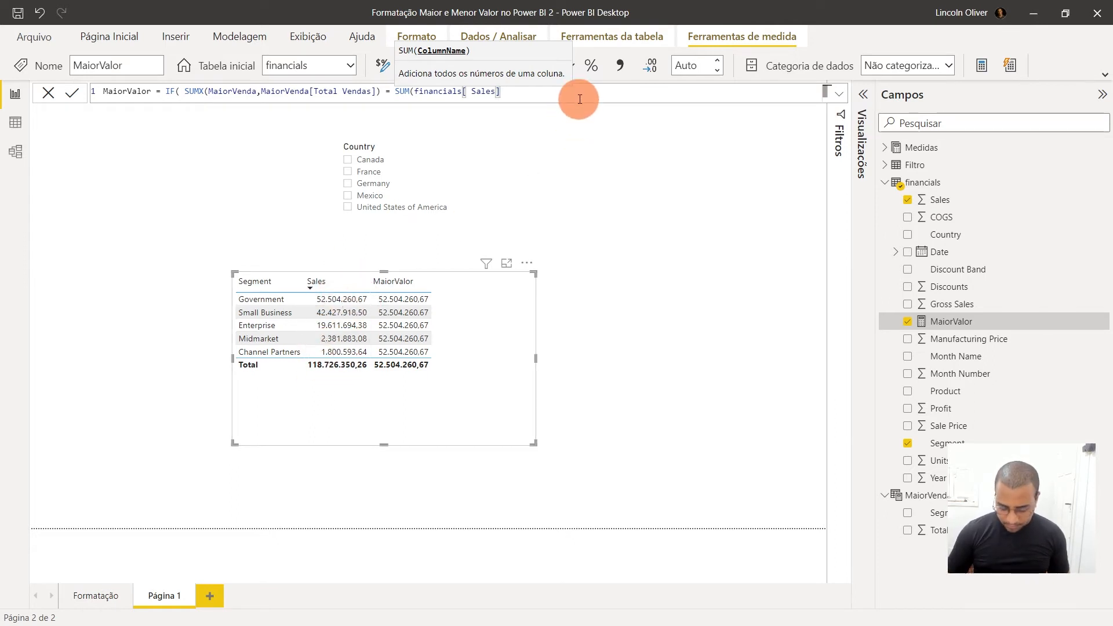
Finish the IF function with 1 as the true result and 0 as the false result, and commit the measure
{"action": "type", "text": "),1,0)"}
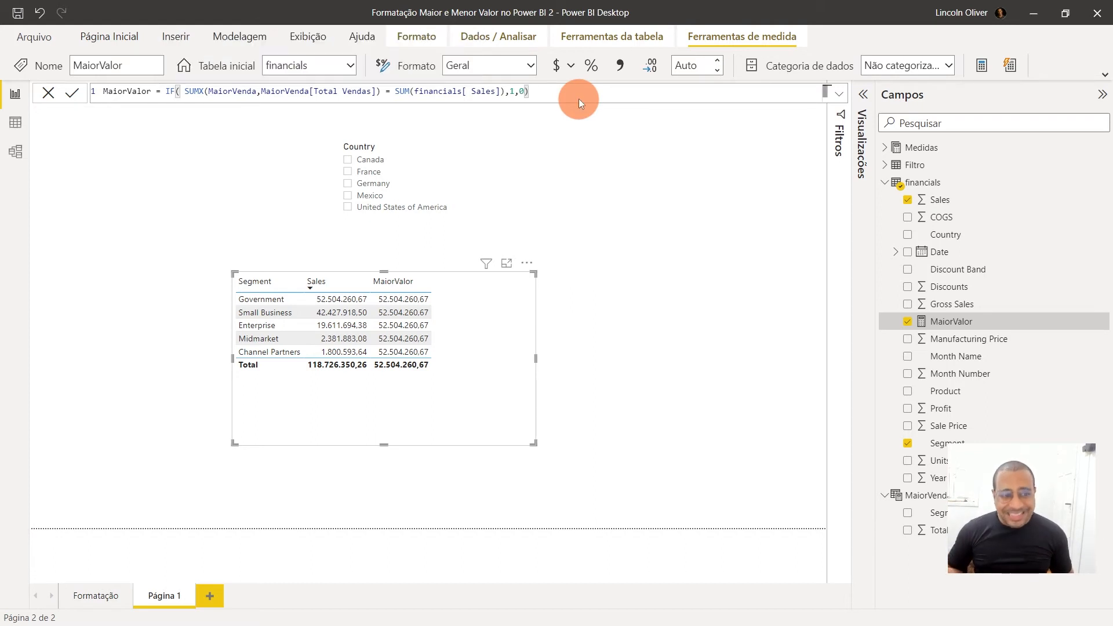
{"action": "key", "text": "Return"}
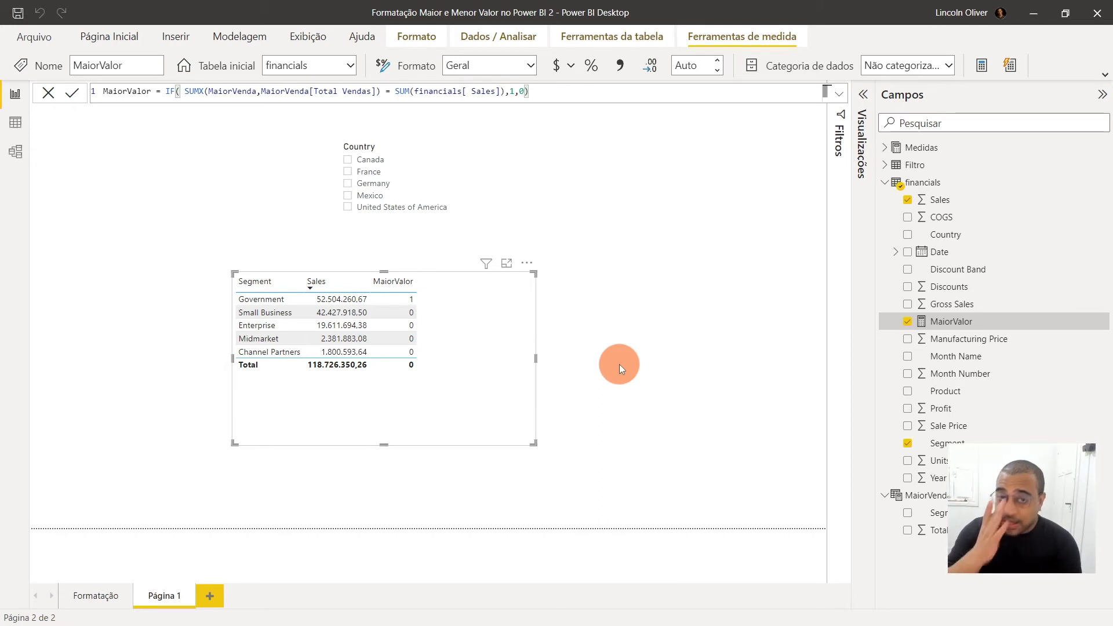
On the Formatação page, open the conditional formatting of the default column colour for the Vendas Por Segmento no Mundo chart
{"action": "left_click", "coordinate": [93, 597]}
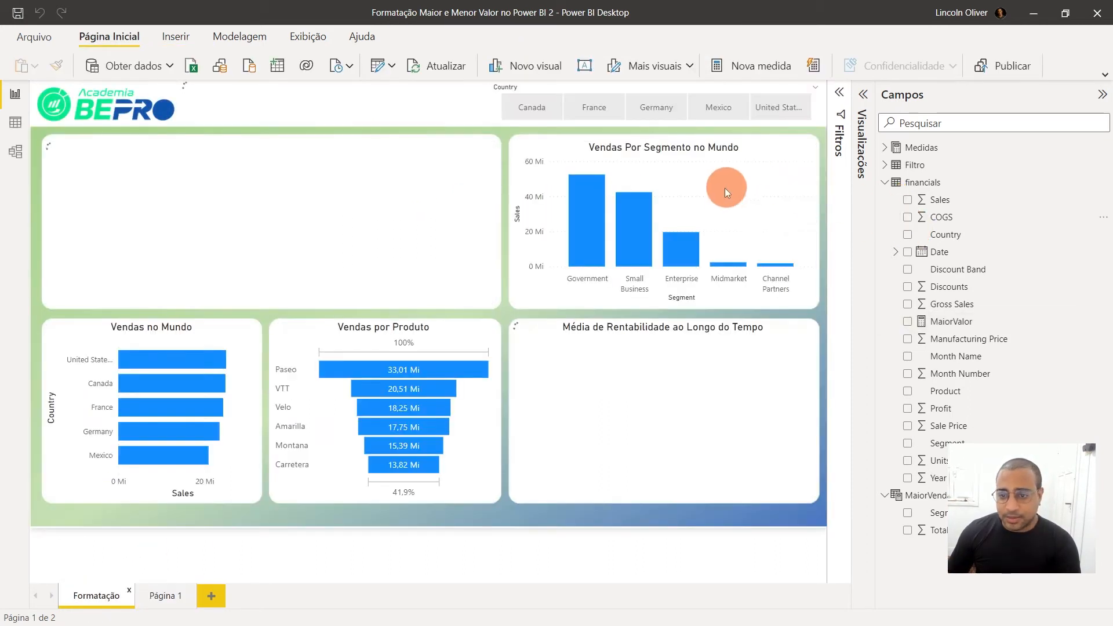
{"action": "left_click", "coordinate": [684, 140]}
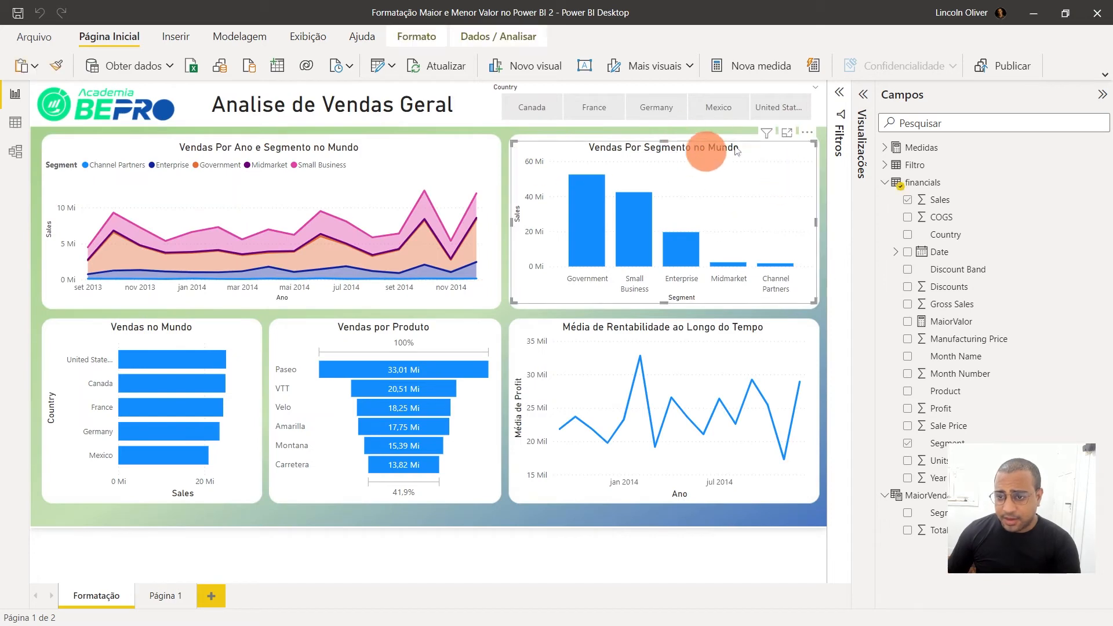
{"action": "left_click", "coordinate": [862, 99]}
{"action": "left_click", "coordinate": [809, 134]}
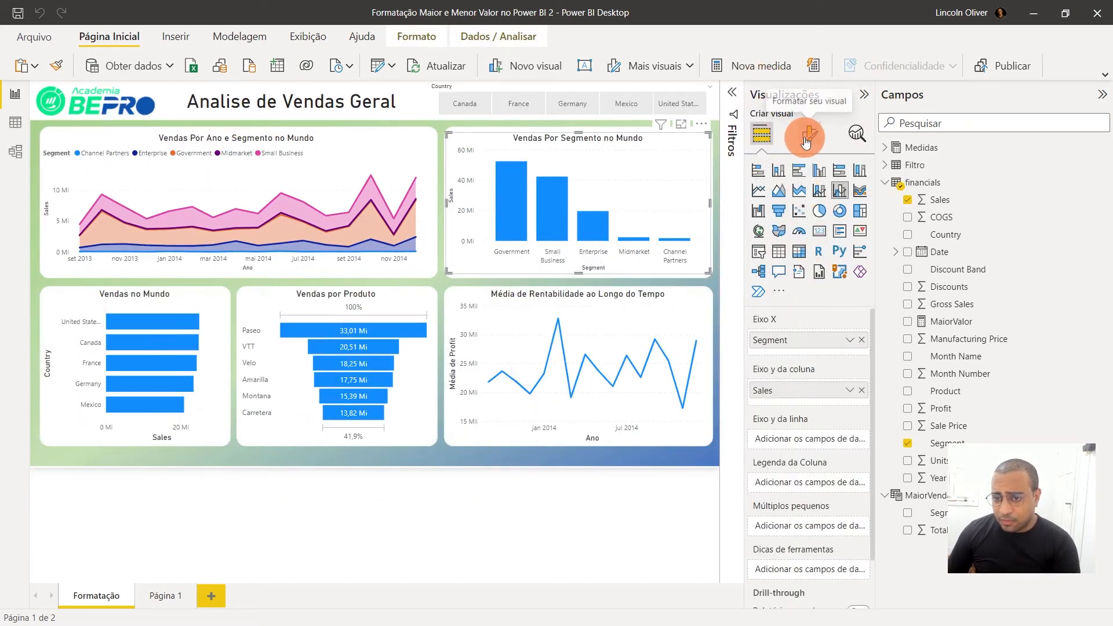
{"action": "left_click", "coordinate": [794, 475]}
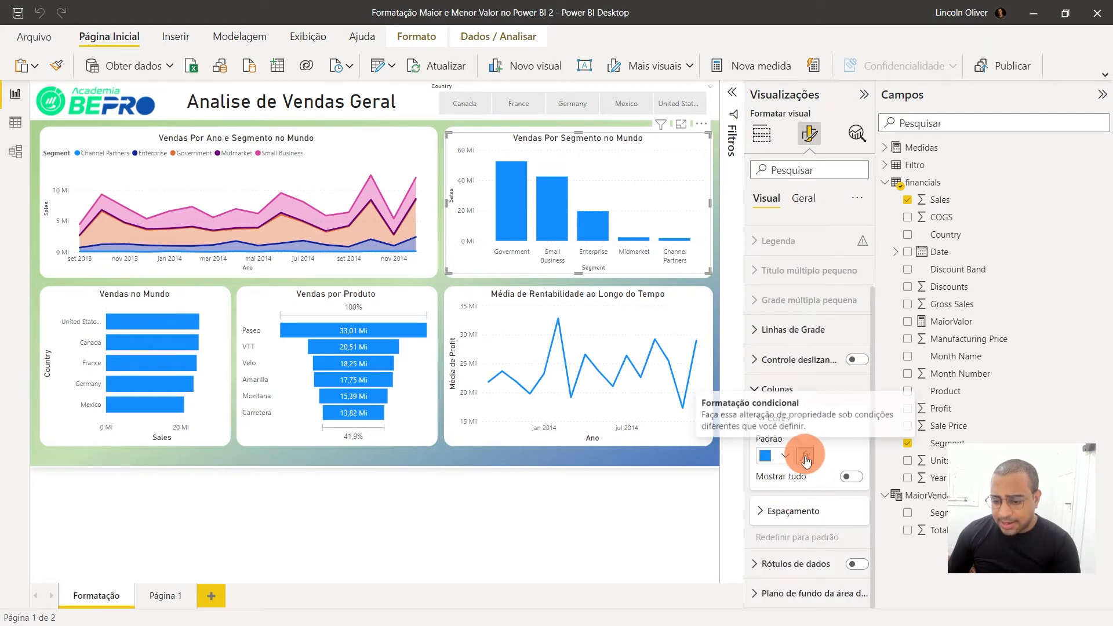
{"action": "left_click", "coordinate": [807, 457]}
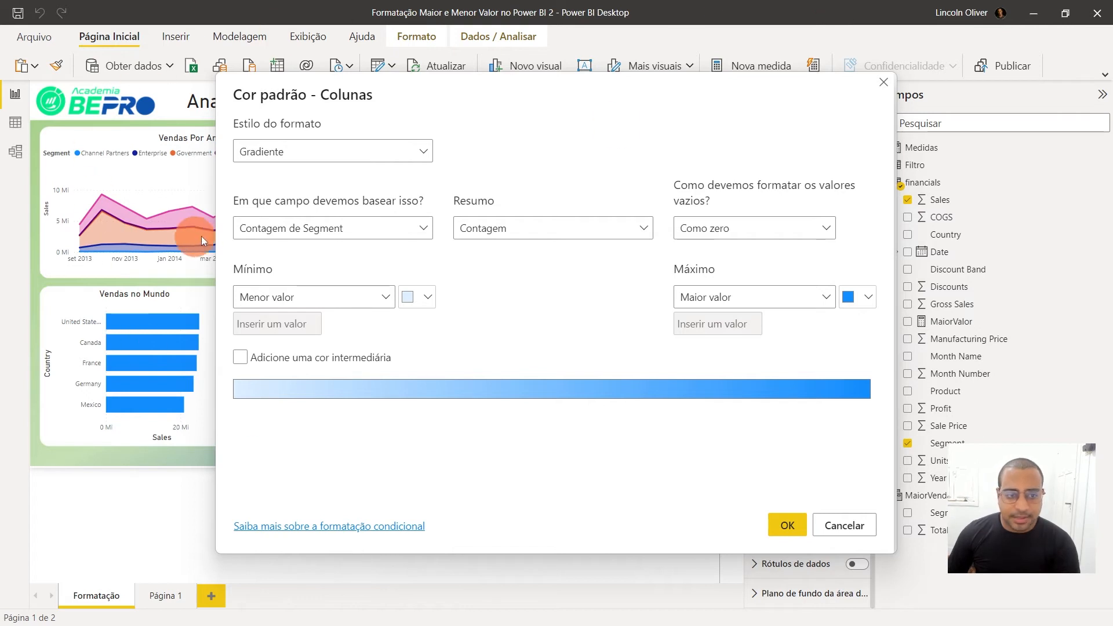
Set the format style to Regras and base it on the MaiorValor measure from the financials table
{"action": "left_click", "coordinate": [333, 167]}
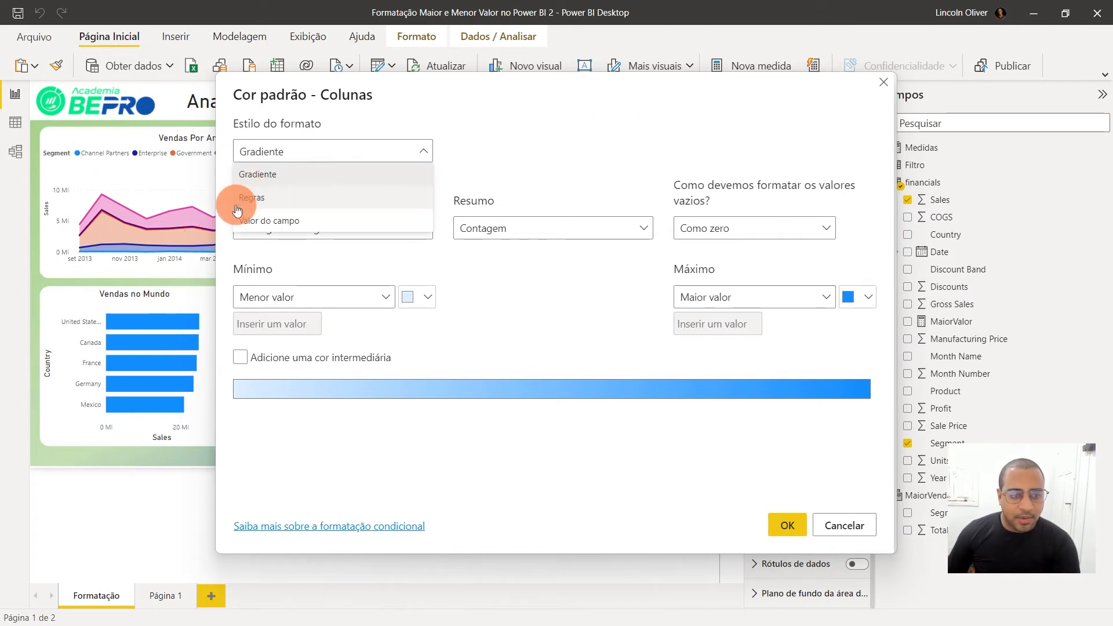
{"action": "left_click", "coordinate": [314, 199]}
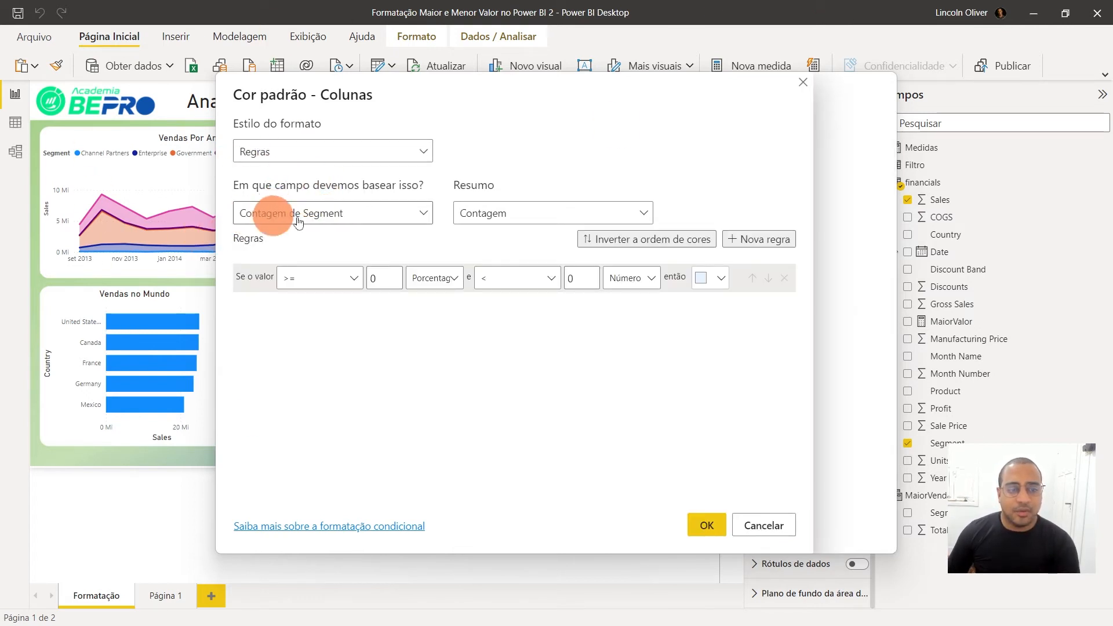
{"action": "left_click", "coordinate": [371, 215]}
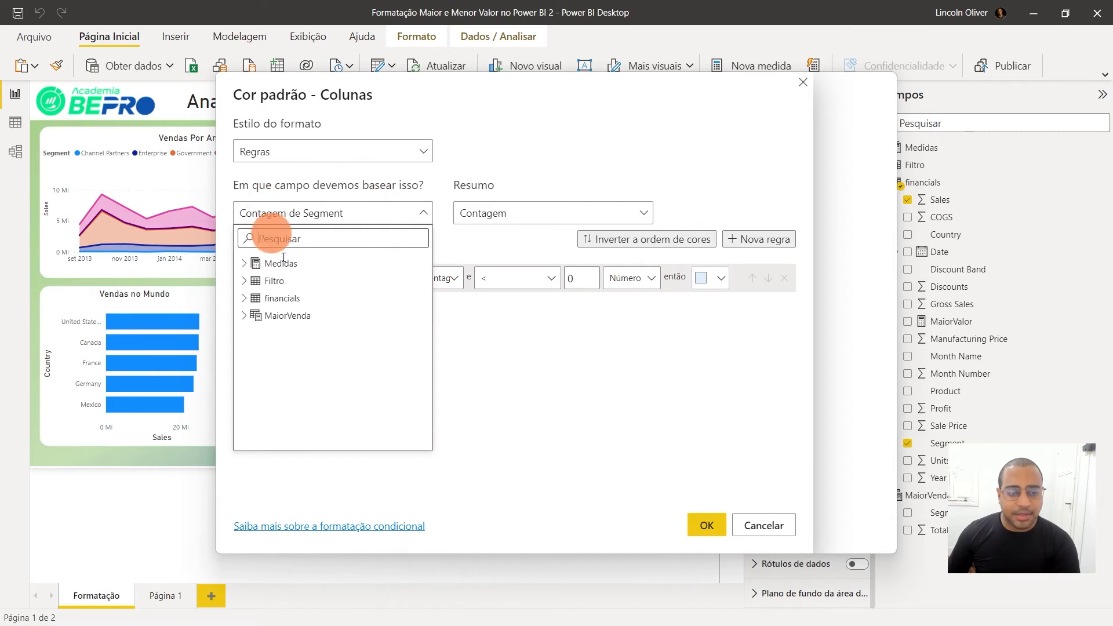
{"action": "left_click", "coordinate": [246, 300]}
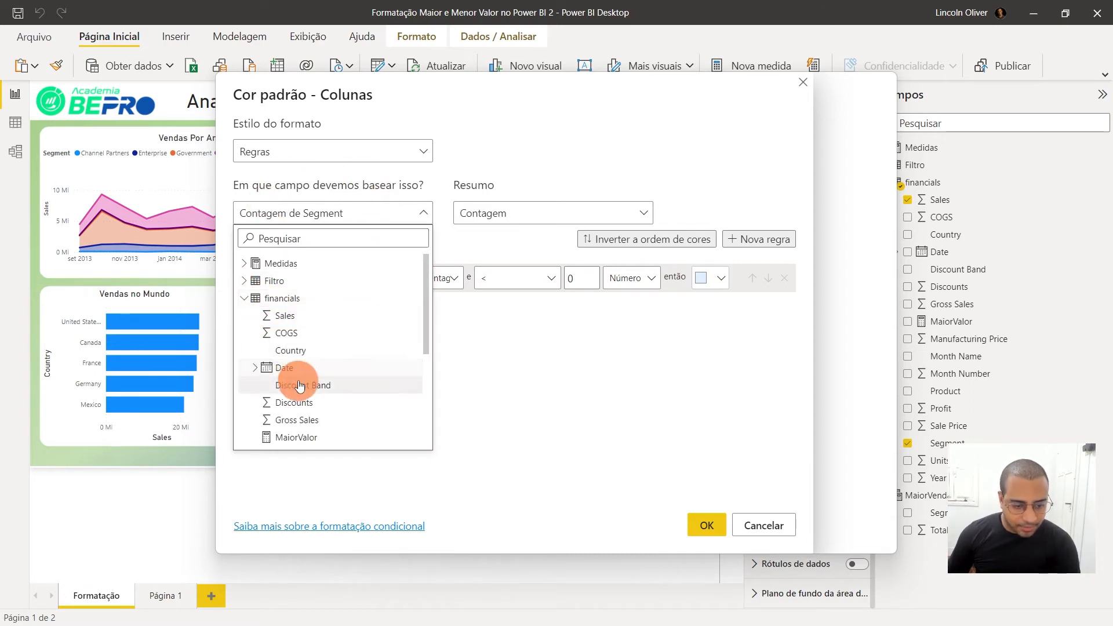
{"action": "scroll", "coordinate": [297, 376], "scroll_direction": "down", "scroll_amount": 2}
{"action": "left_click", "coordinate": [283, 351]}
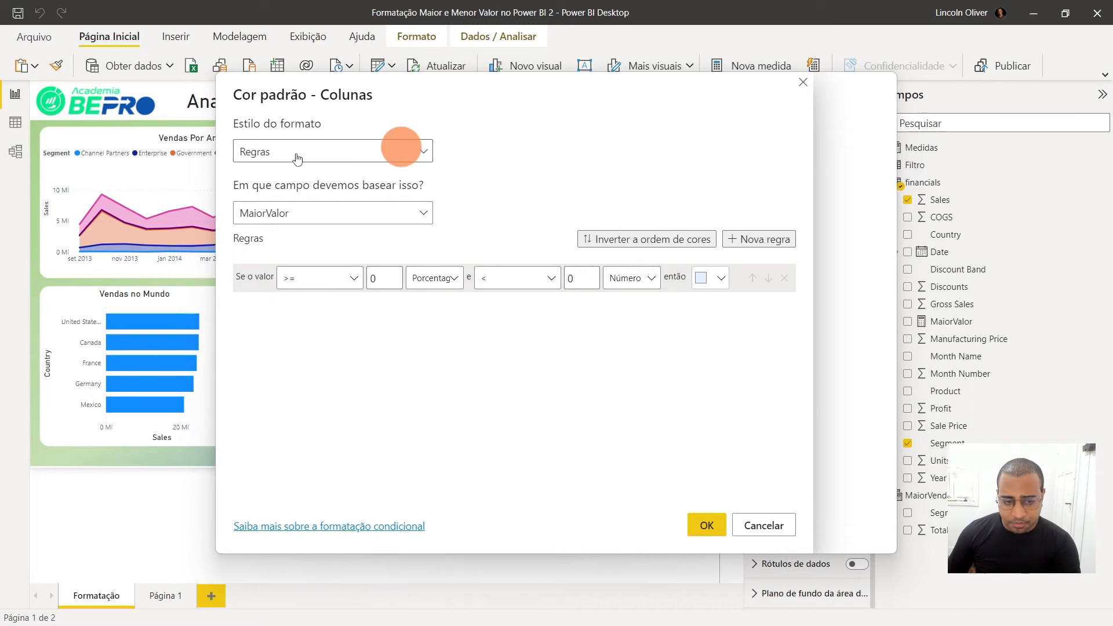
Define the first rule so that a value equal to the number 1 colours the column dark blue
{"action": "left_click", "coordinate": [324, 284]}
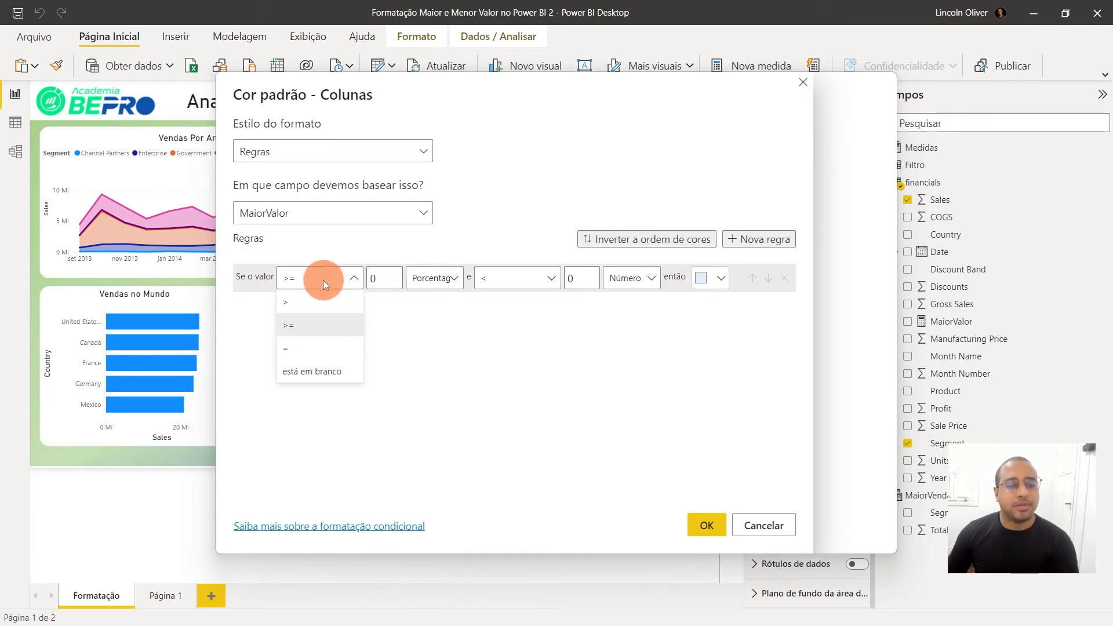
{"action": "left_click", "coordinate": [306, 359]}
{"action": "left_click", "coordinate": [386, 279]}
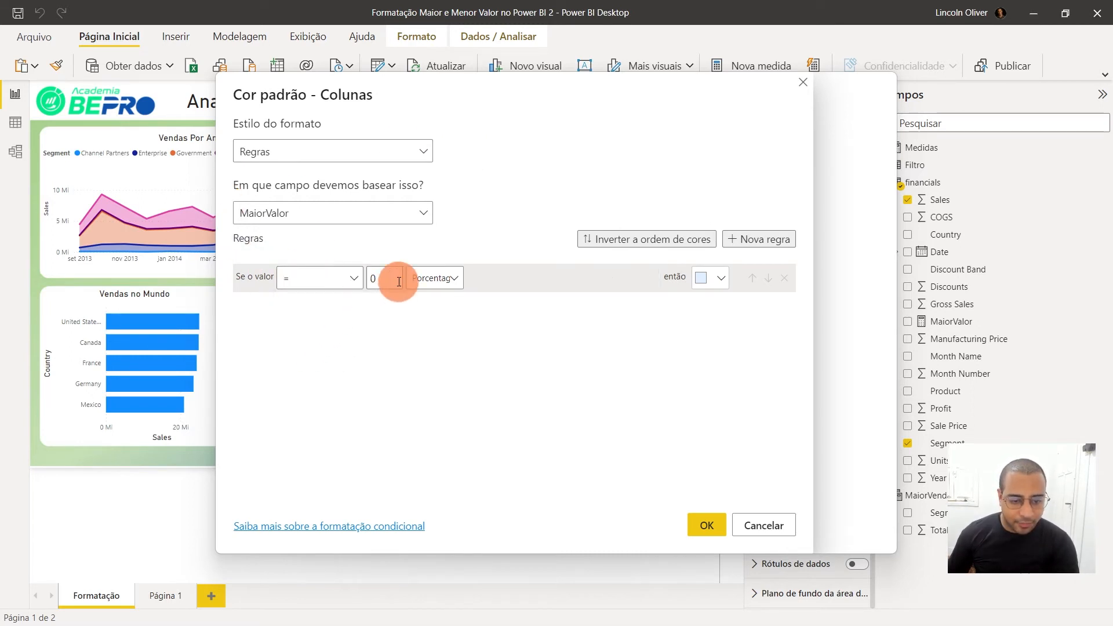
{"action": "left_click", "coordinate": [237, 264]}
{"action": "type", "text": "1"}
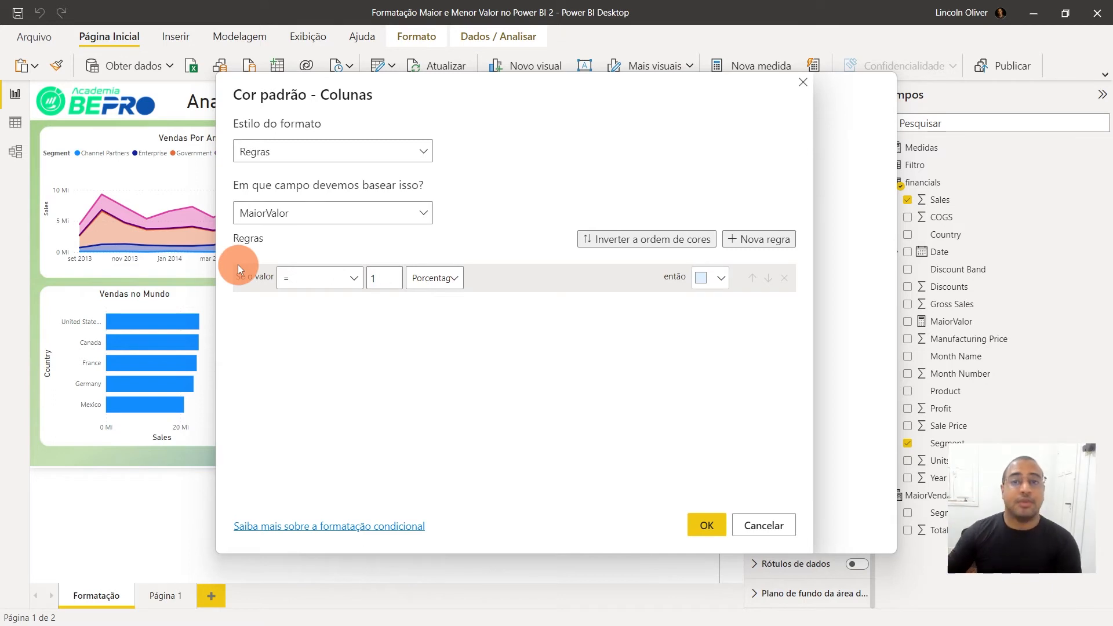
{"action": "left_click", "coordinate": [446, 279]}
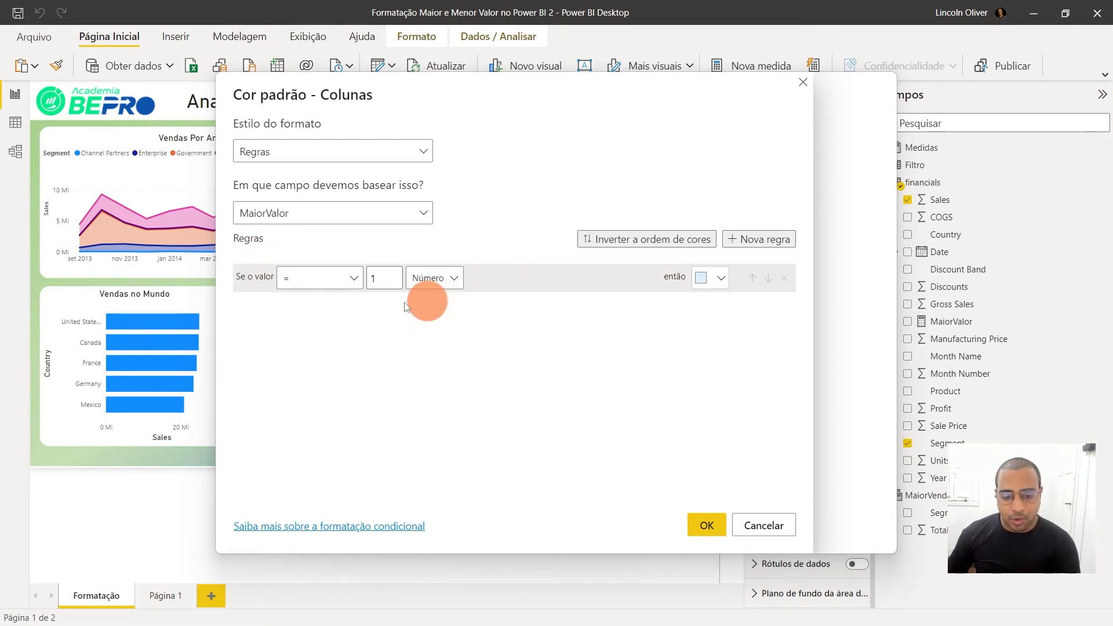
{"action": "left_click", "coordinate": [715, 283]}
{"action": "left_click", "coordinate": [684, 307]}
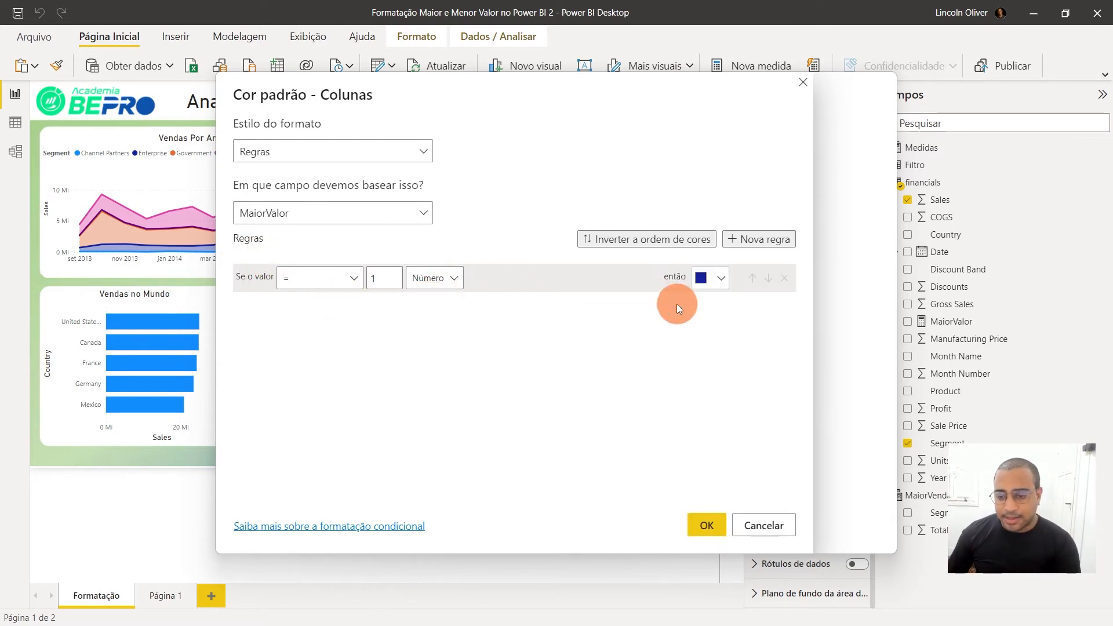
Add a second rule for values equal to the number 0, keeping its light blue colour, and apply the conditional formatting
{"action": "left_click", "coordinate": [759, 239]}
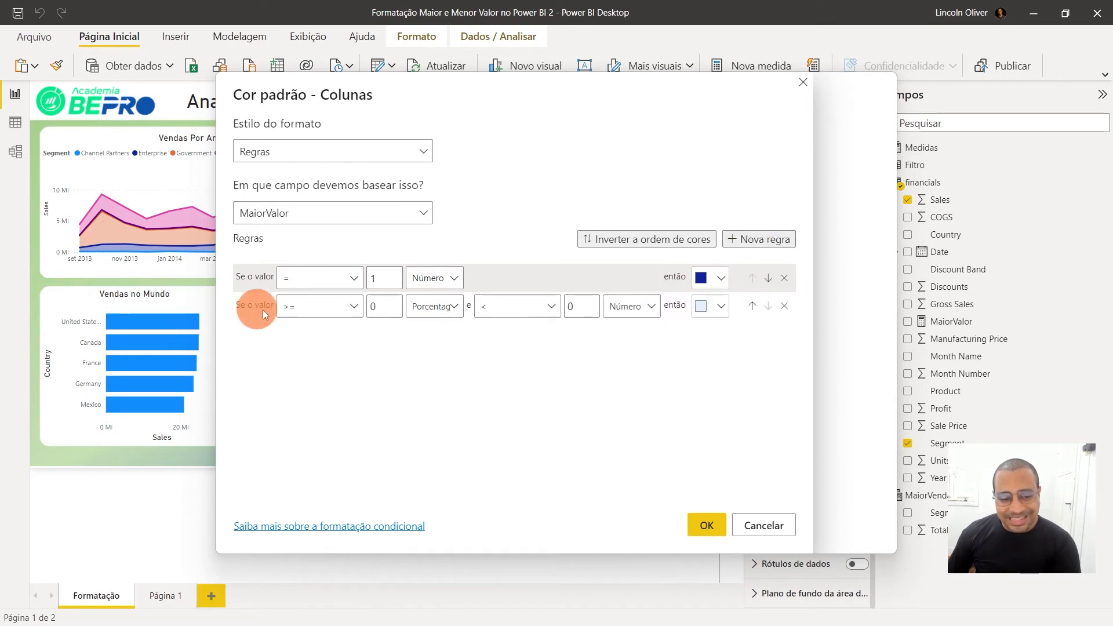
{"action": "left_click", "coordinate": [307, 313]}
{"action": "left_click", "coordinate": [301, 376]}
{"action": "left_click", "coordinate": [435, 306]}
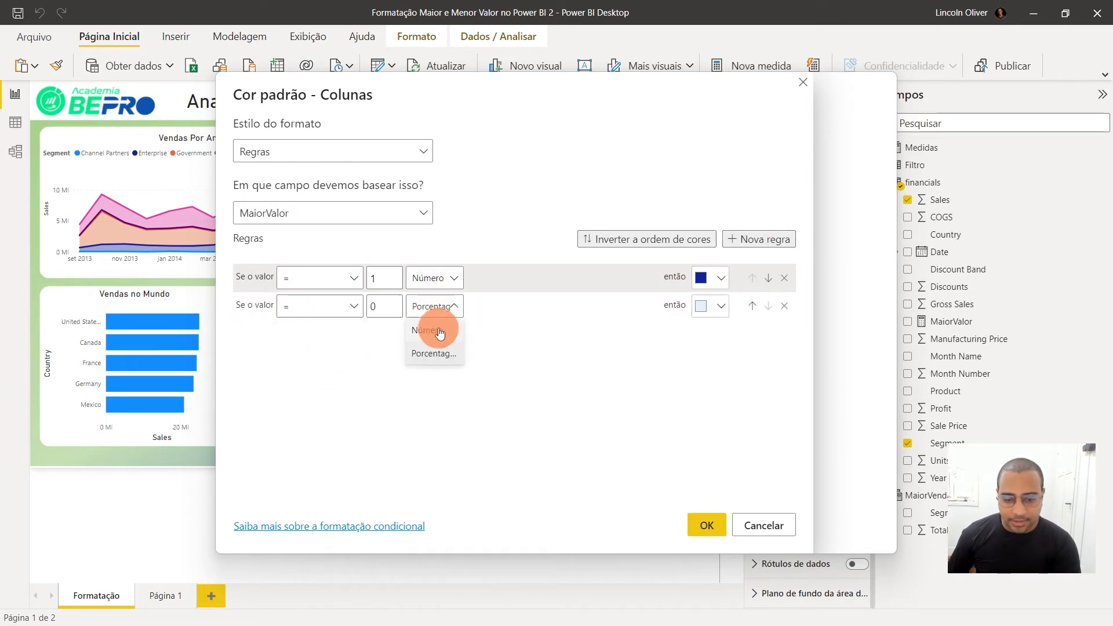
{"action": "left_click", "coordinate": [436, 324]}
{"action": "left_click", "coordinate": [706, 525]}
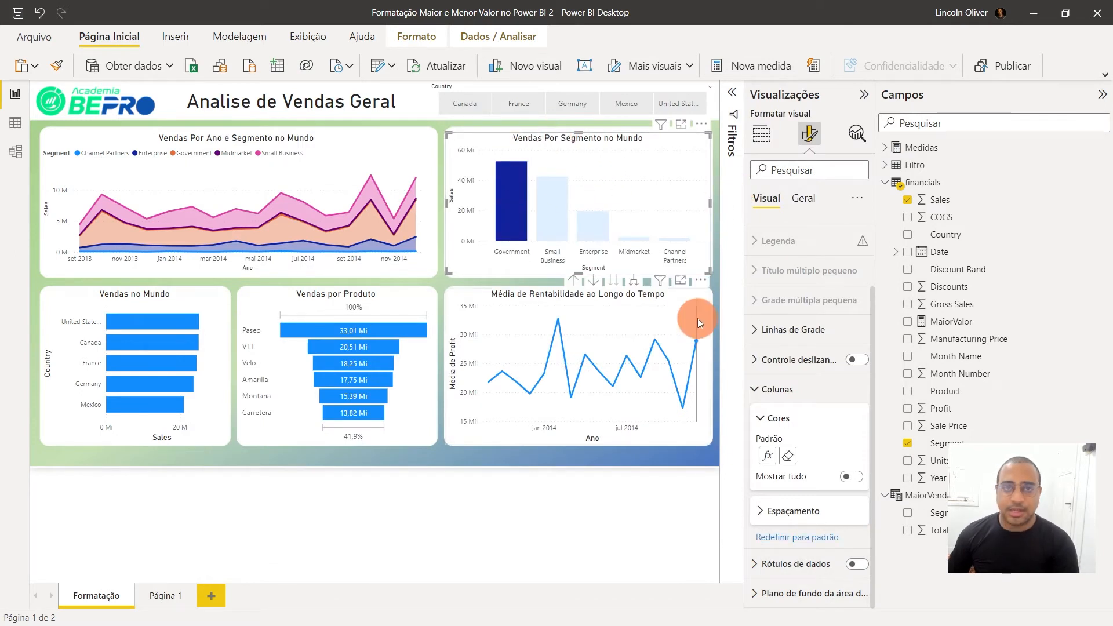
Filter the report by United States of America, Canada, France and Germany through the Vendas no Mundo chart to check the segment column colours
{"action": "mouse_move", "coordinate": [697, 319]}
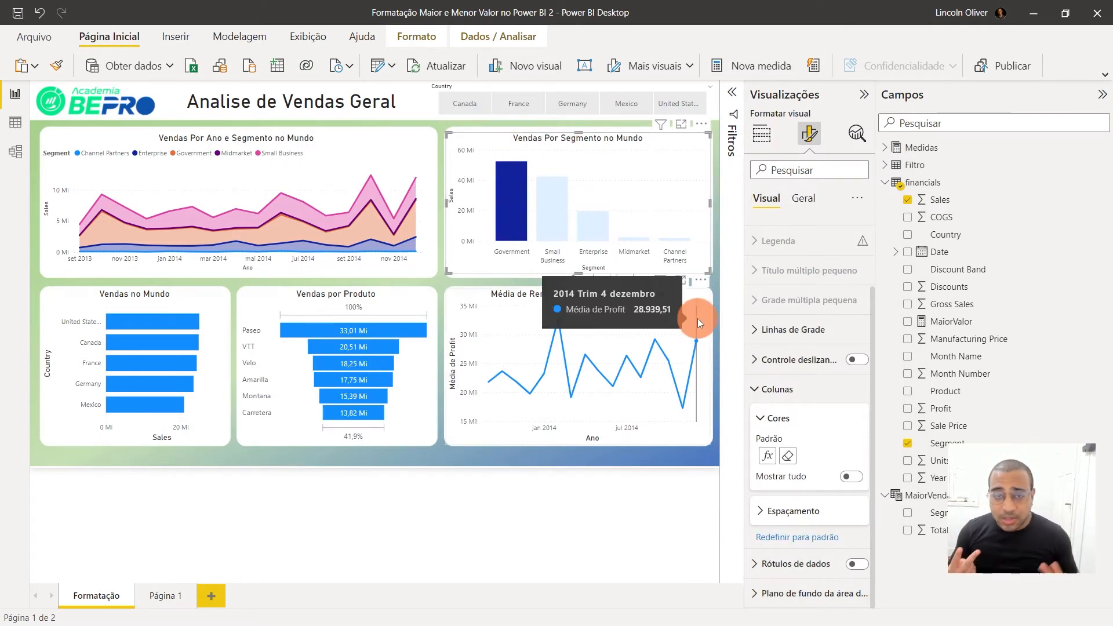
{"action": "left_click", "coordinate": [149, 323]}
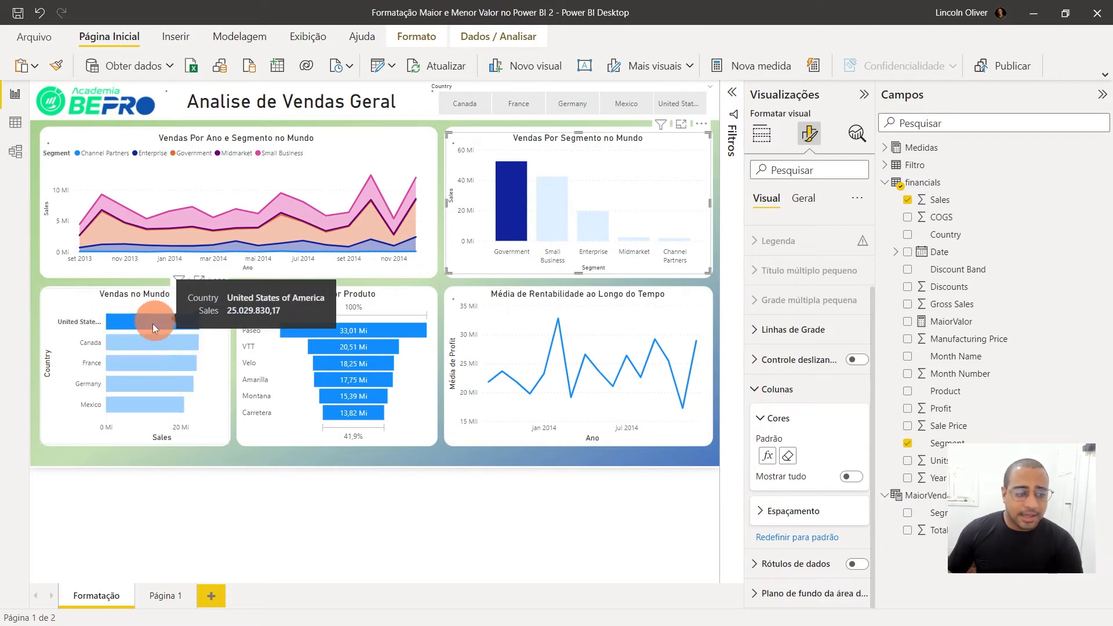
{"action": "left_click", "coordinate": [152, 342]}
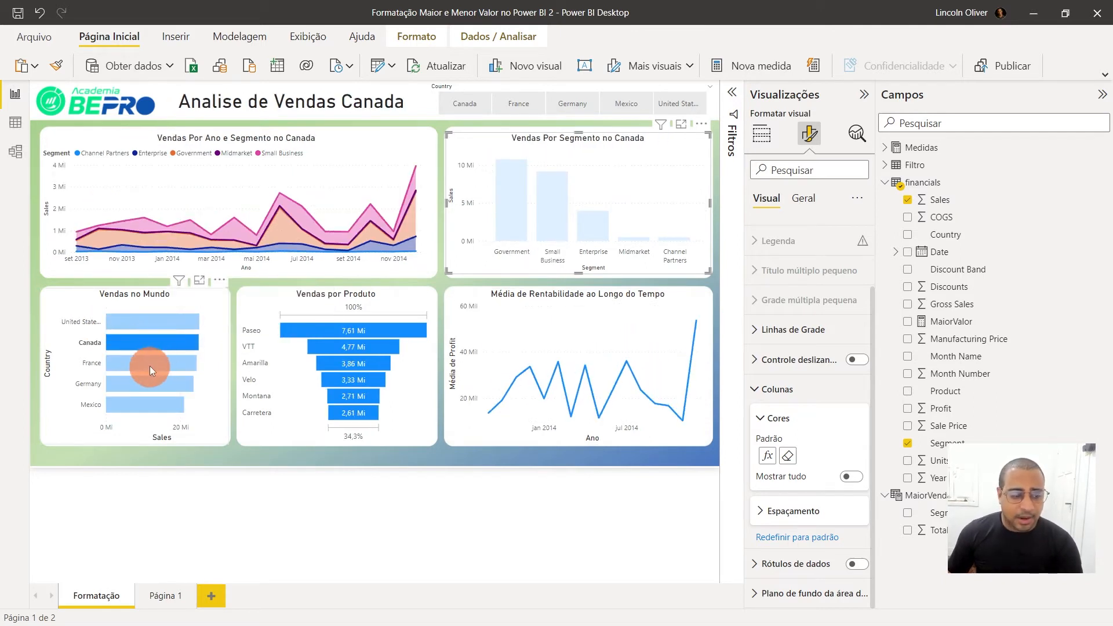
{"action": "left_click", "coordinate": [150, 365]}
{"action": "left_click", "coordinate": [134, 383]}
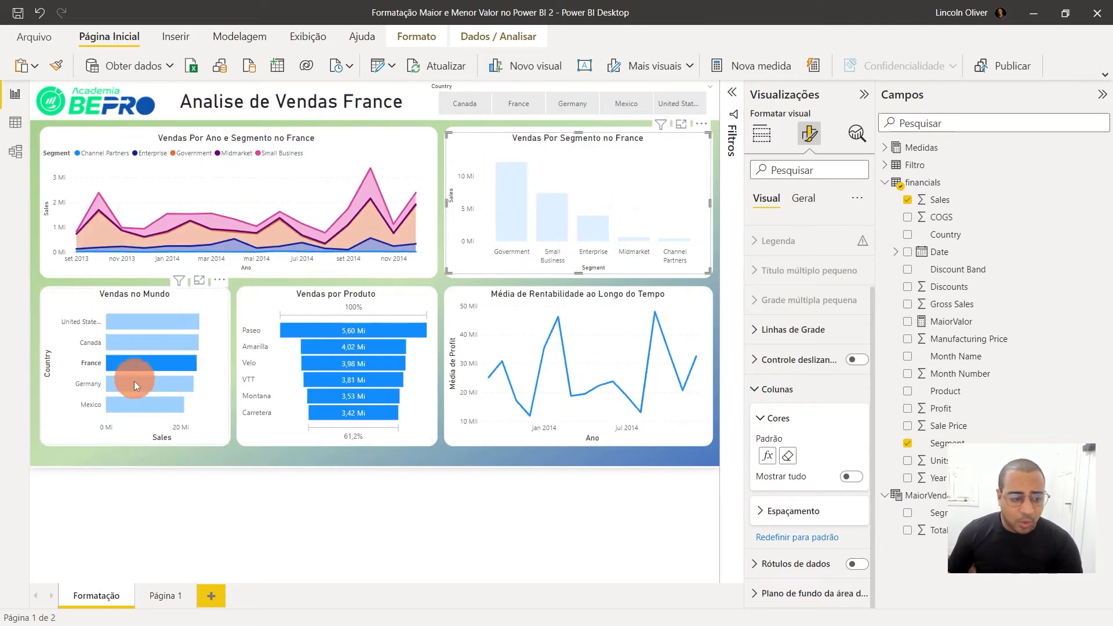
Filter the report by Mexico and Canada through the Vendas no Mundo chart to check the segment colours, and clear the filter
{"action": "left_click", "coordinate": [134, 406]}
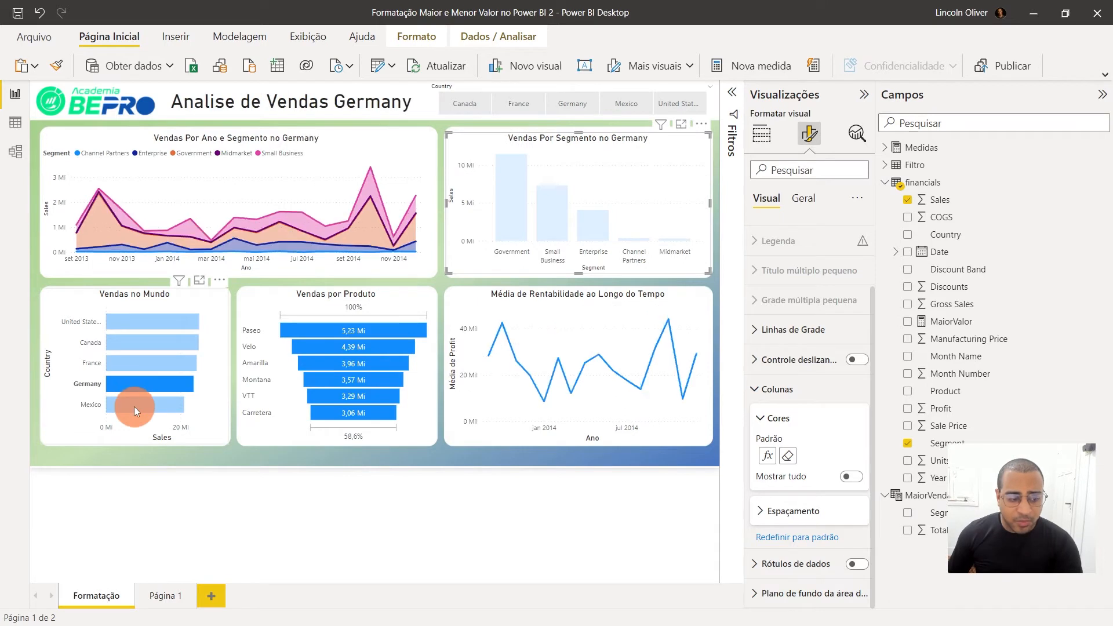
{"action": "left_click", "coordinate": [148, 345]}
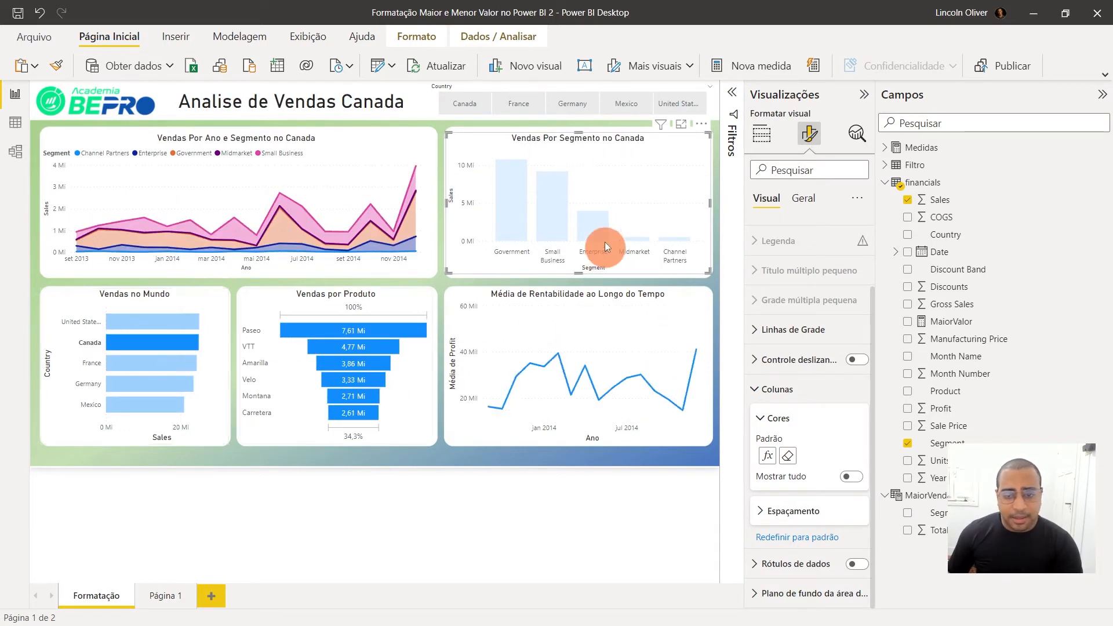
{"action": "left_click", "coordinate": [153, 345]}
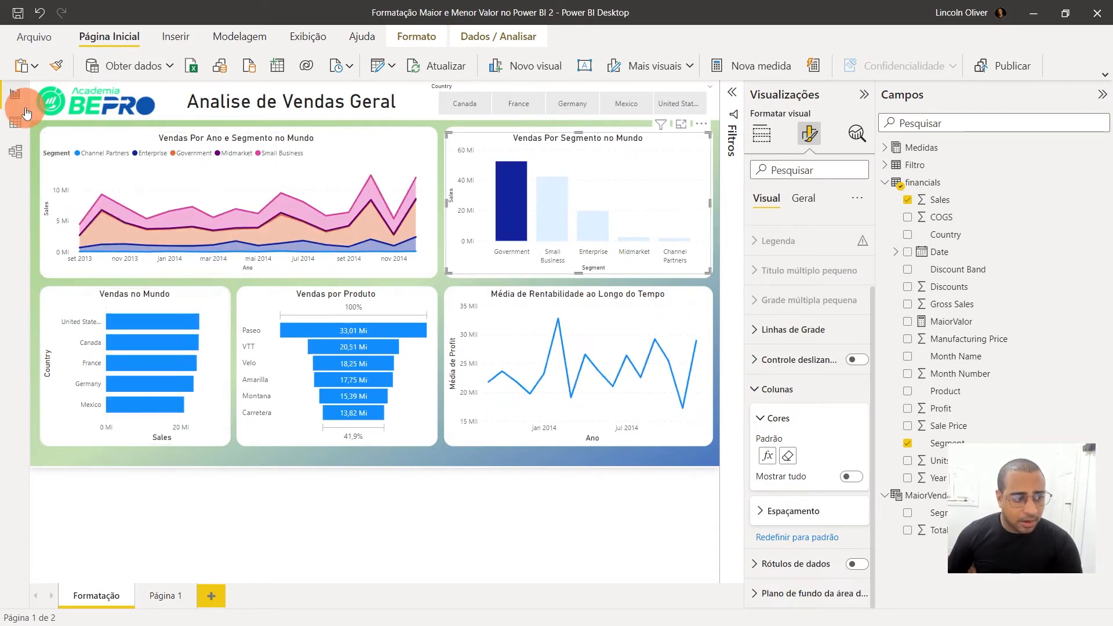
Review the MaiorValor measure from Página 1 and copy the TOPN expression out of the MaiorVenda calculated table's formula
{"action": "left_click", "coordinate": [161, 589]}
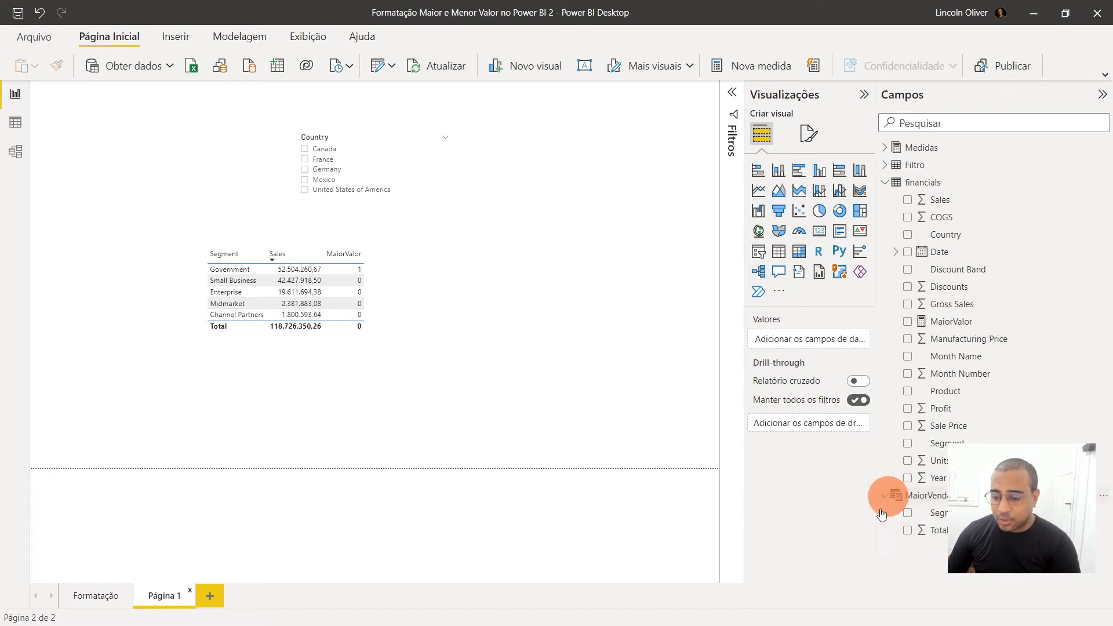
{"action": "left_click", "coordinate": [957, 328]}
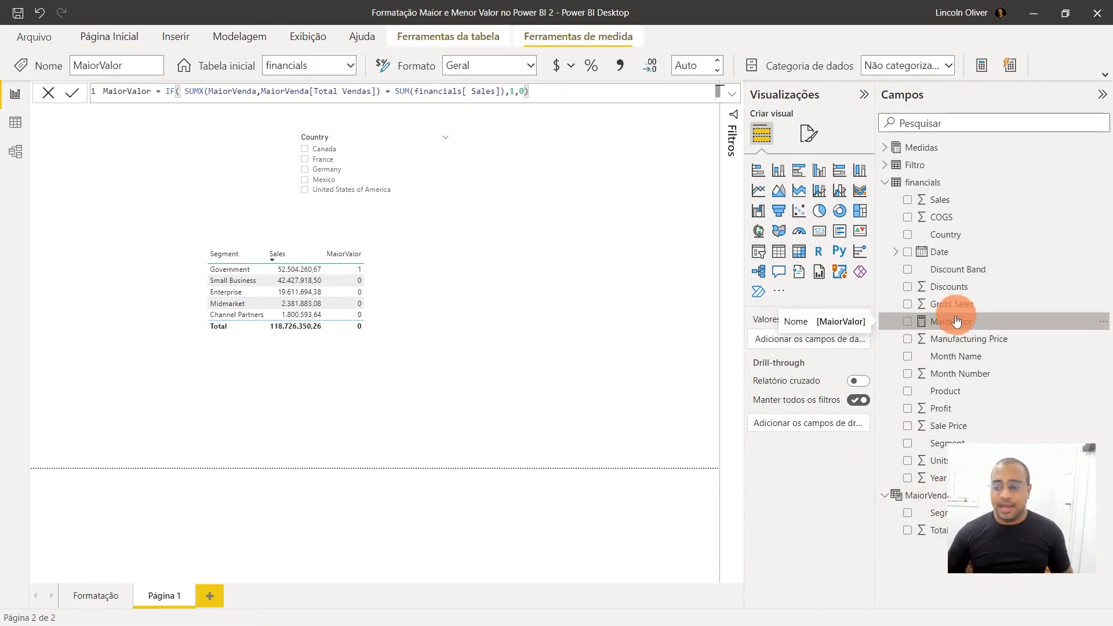
{"action": "left_click", "coordinate": [15, 122]}
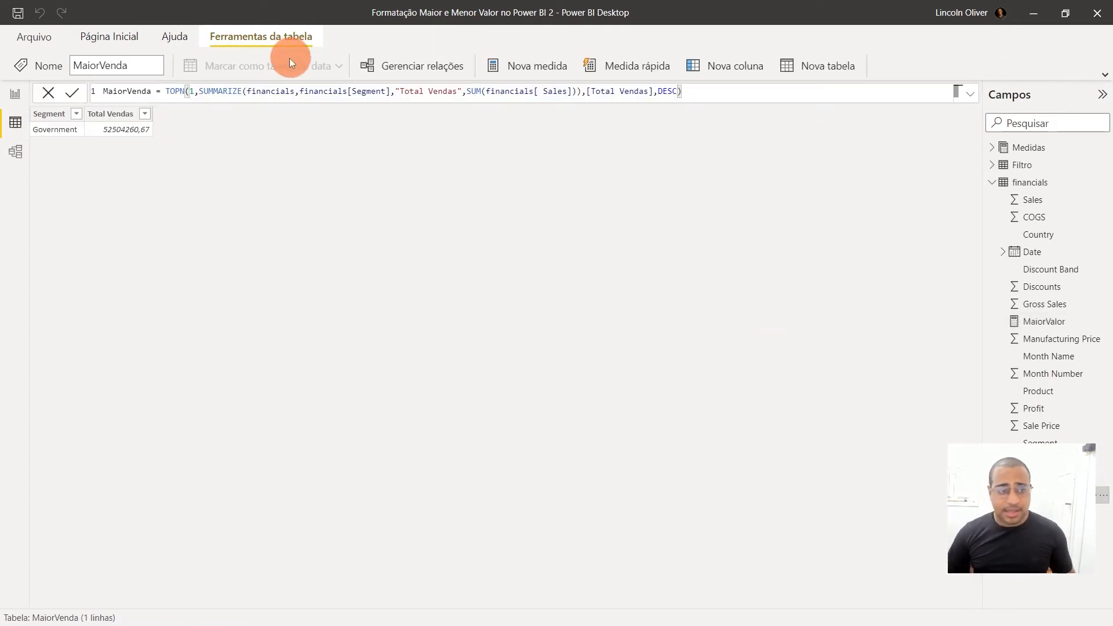
{"action": "left_click", "coordinate": [155, 90]}
{"action": "left_click_drag", "start_coordinate": [167, 91], "coordinate": [732, 110]}
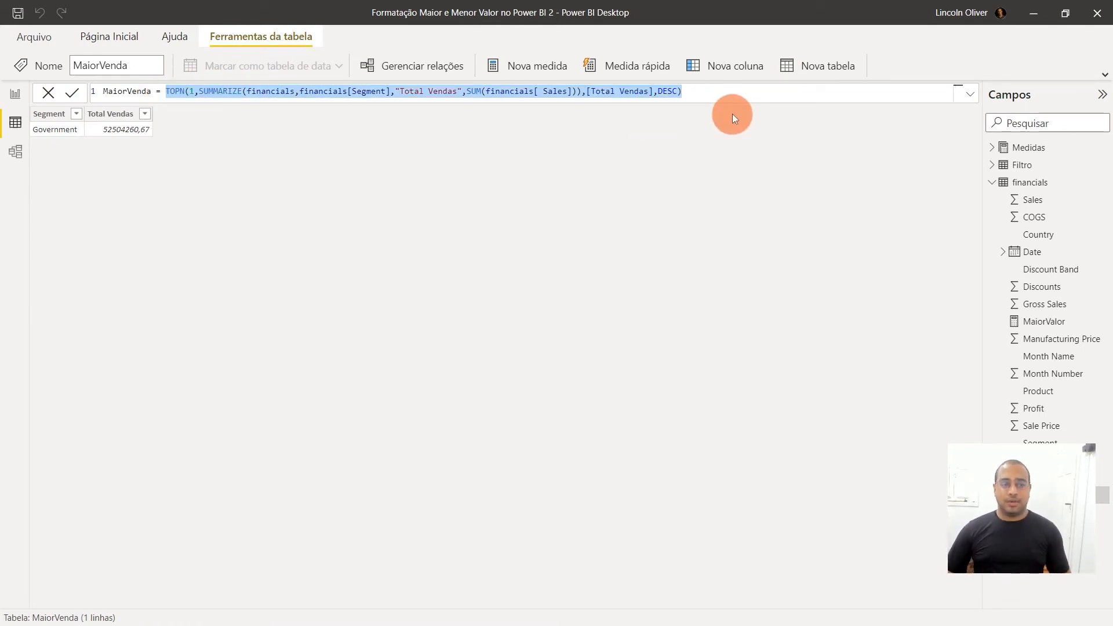
{"action": "left_click", "coordinate": [733, 114]}
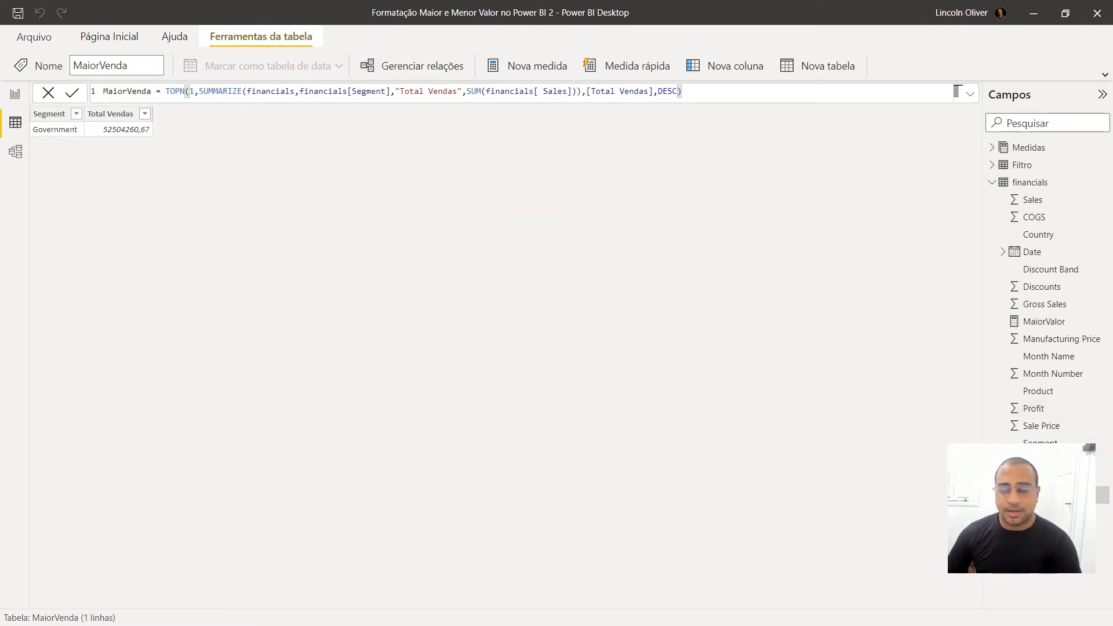
Reopen the MaiorValor measure in the report view, expand its formula and insert three blank lines before the IF expression
{"action": "left_click", "coordinate": [1043, 322]}
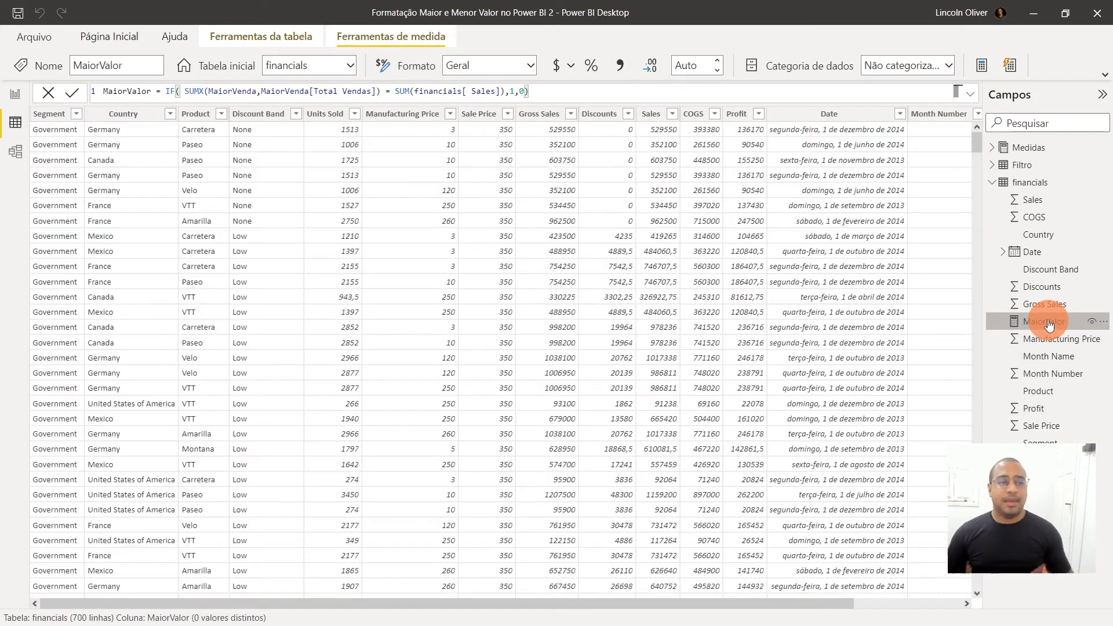
{"action": "left_click", "coordinate": [15, 95]}
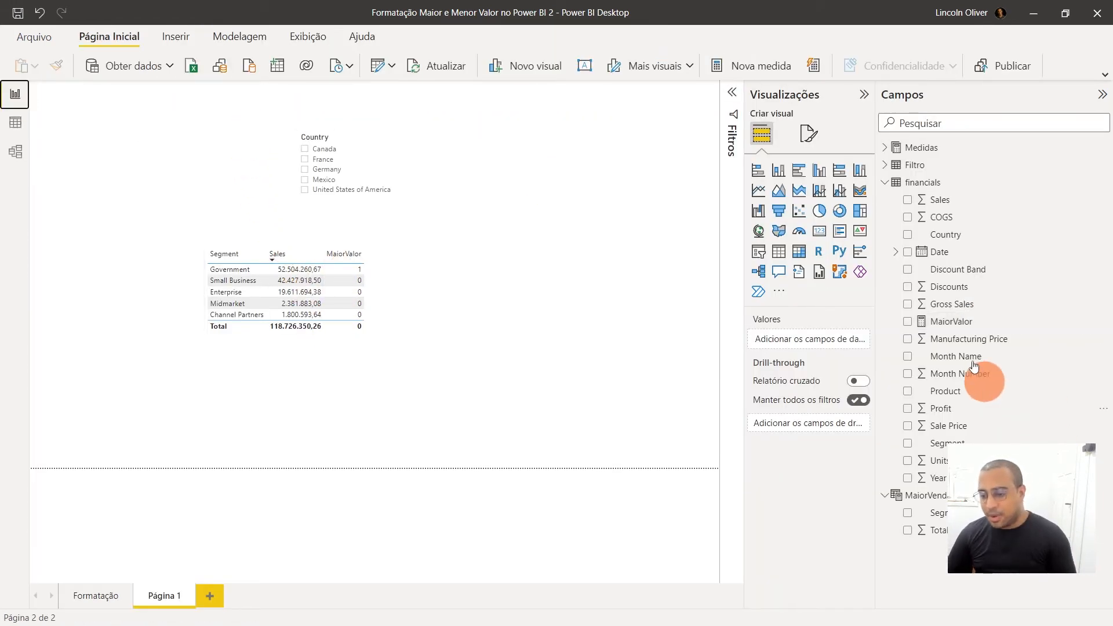
{"action": "left_click", "coordinate": [962, 321]}
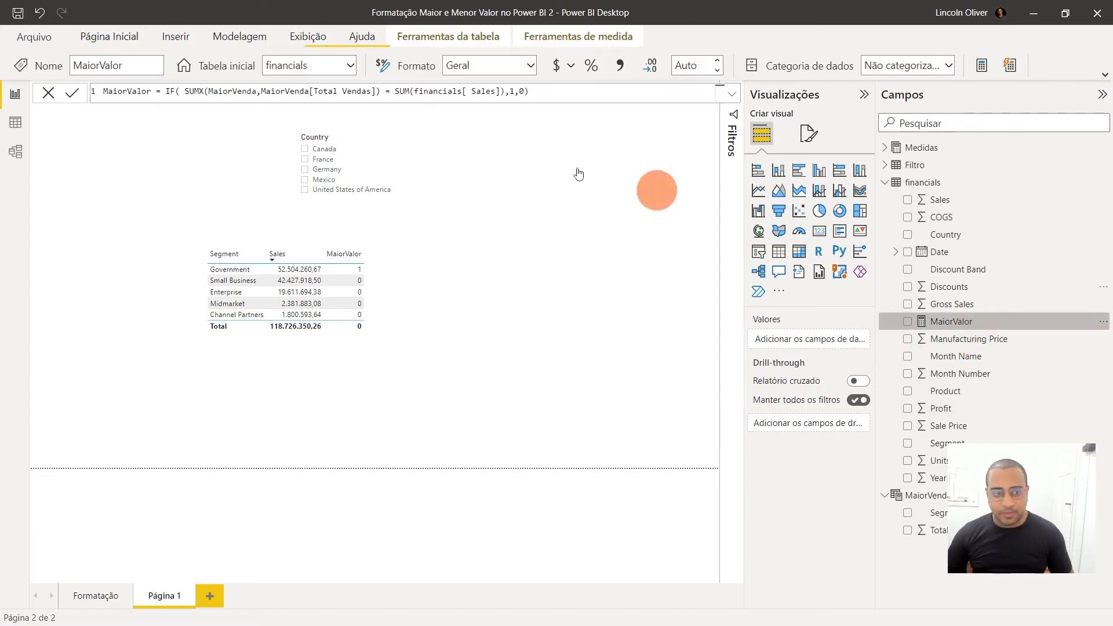
{"action": "left_click", "coordinate": [732, 95]}
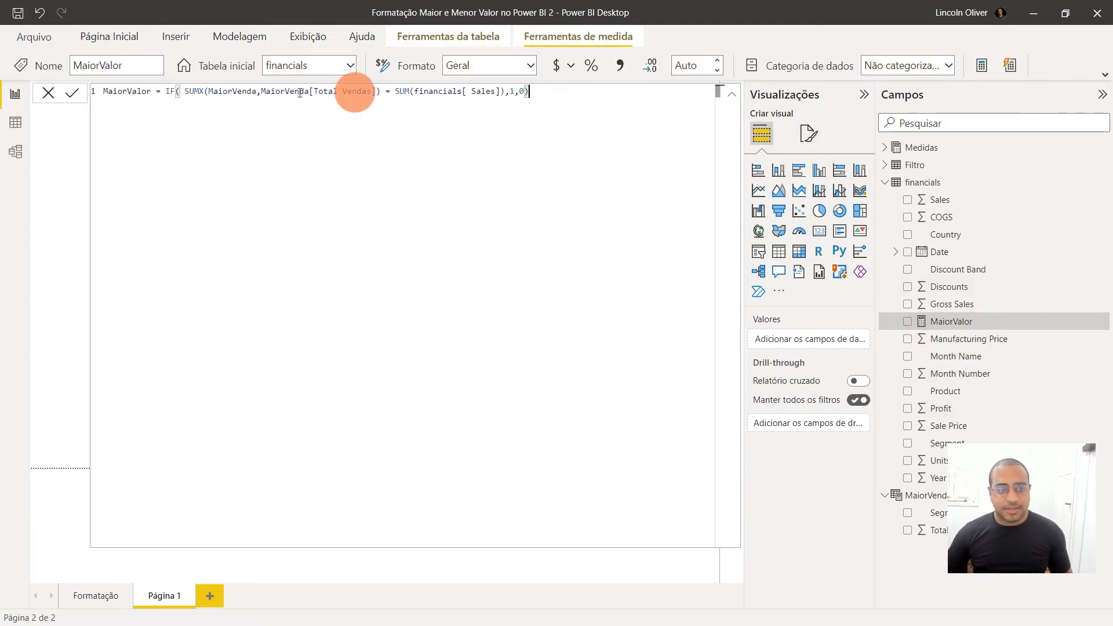
{"action": "left_click", "coordinate": [169, 92]}
{"action": "key", "text": "shift+Return"}
{"action": "key", "text": "shift+Return"}
{"action": "key", "text": "shift+Return"}
{"action": "key", "text": "shift+Return"}
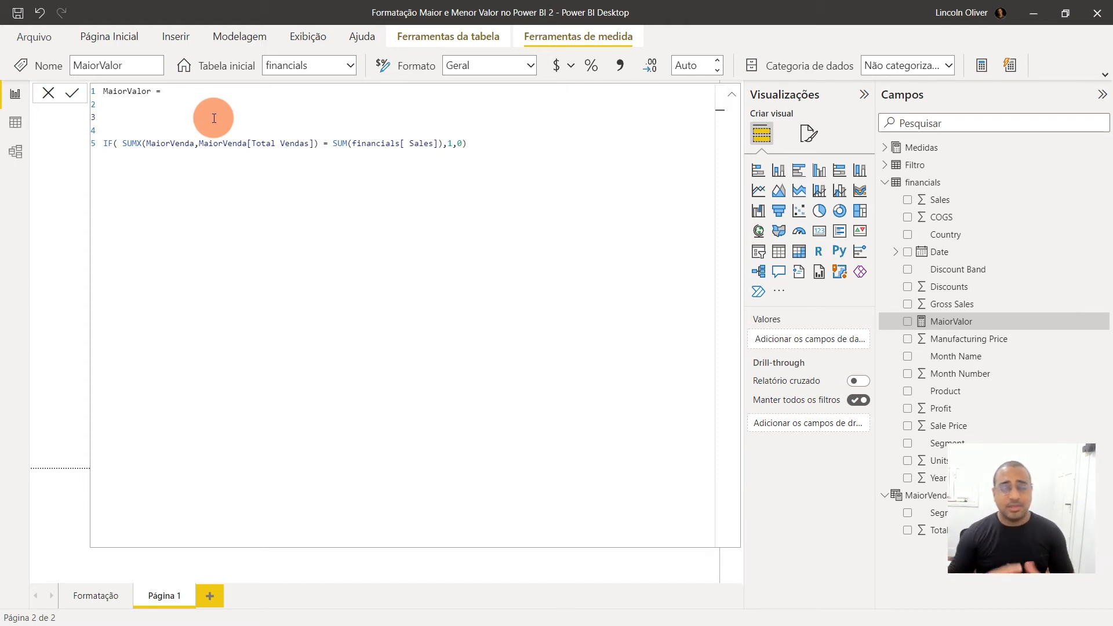
Declare a variable with VAR MAIORVALOR = and pull the IF expression up directly after the equals sign
{"action": "type", "text": "VAR"}
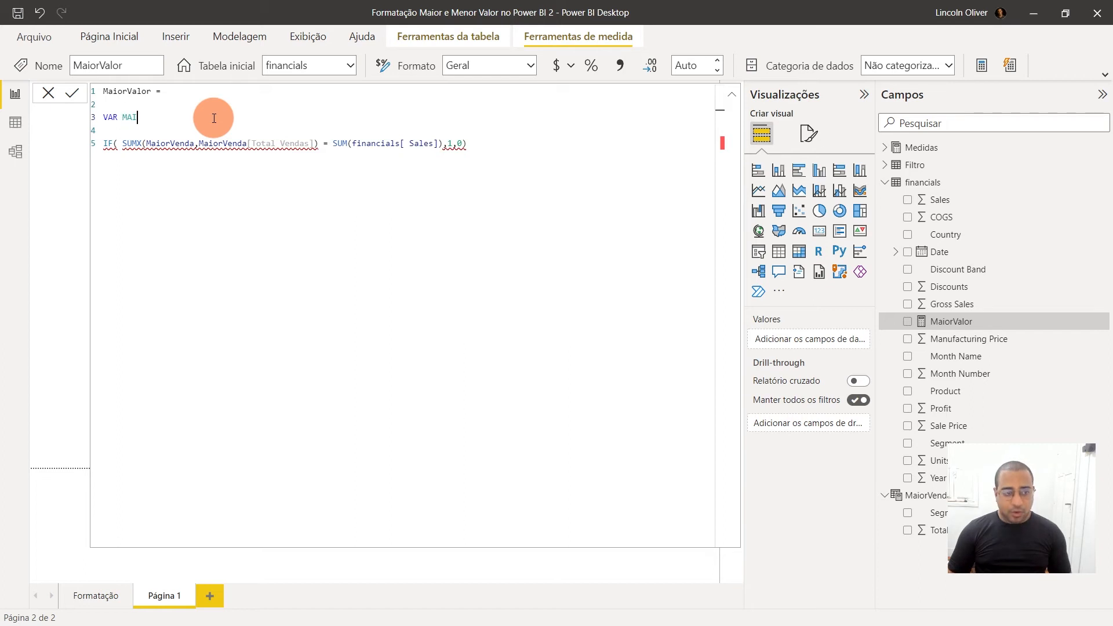
{"action": "type", "text": "MAIORVALOR"}
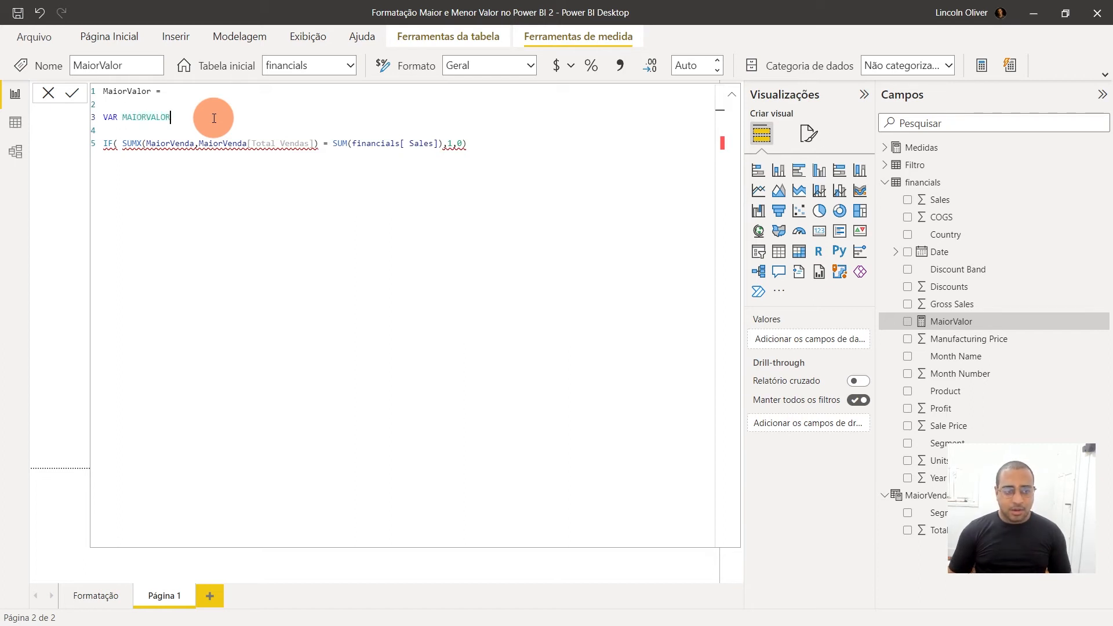
{"action": "type", "text": " ="}
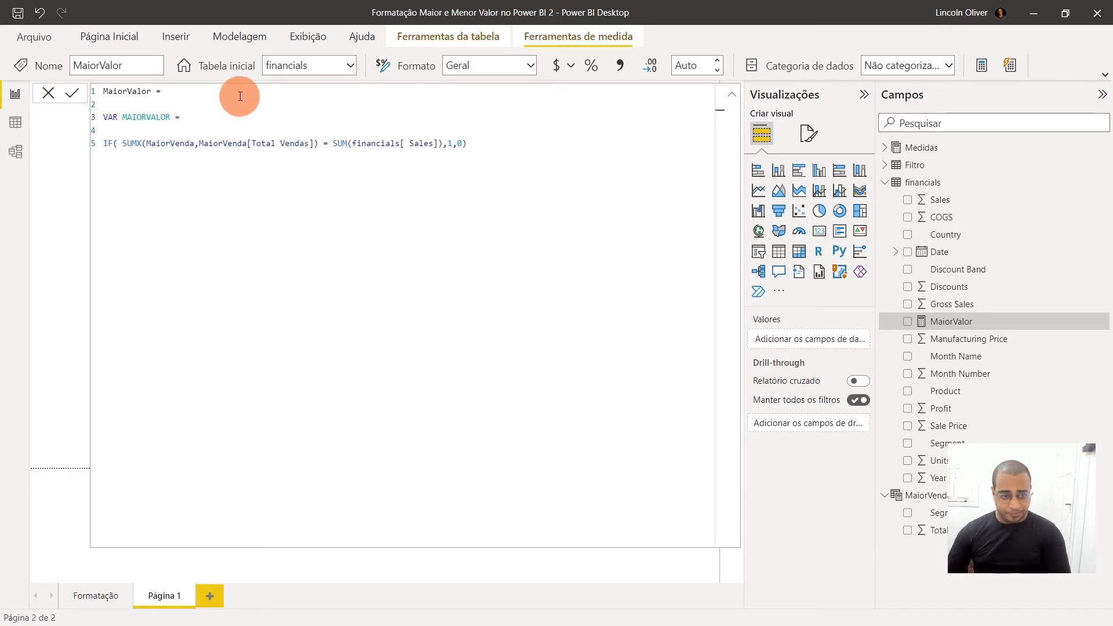
{"action": "key", "text": "Delete"}
{"action": "key", "text": "Delete"}
{"action": "left_click", "coordinate": [198, 117]}
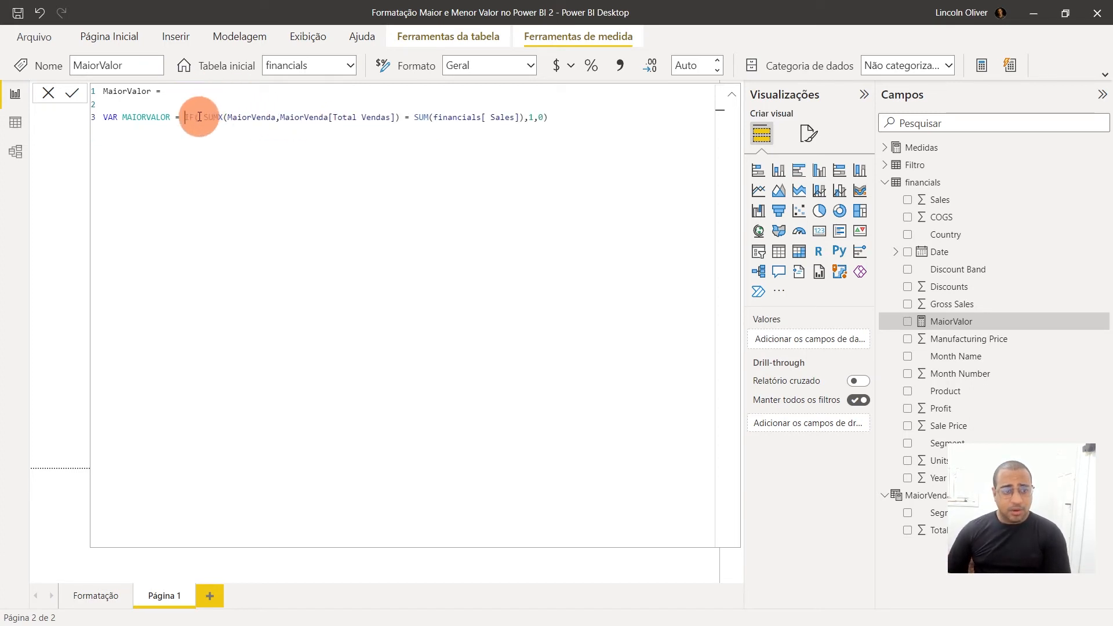
{"action": "key", "text": "Delete"}
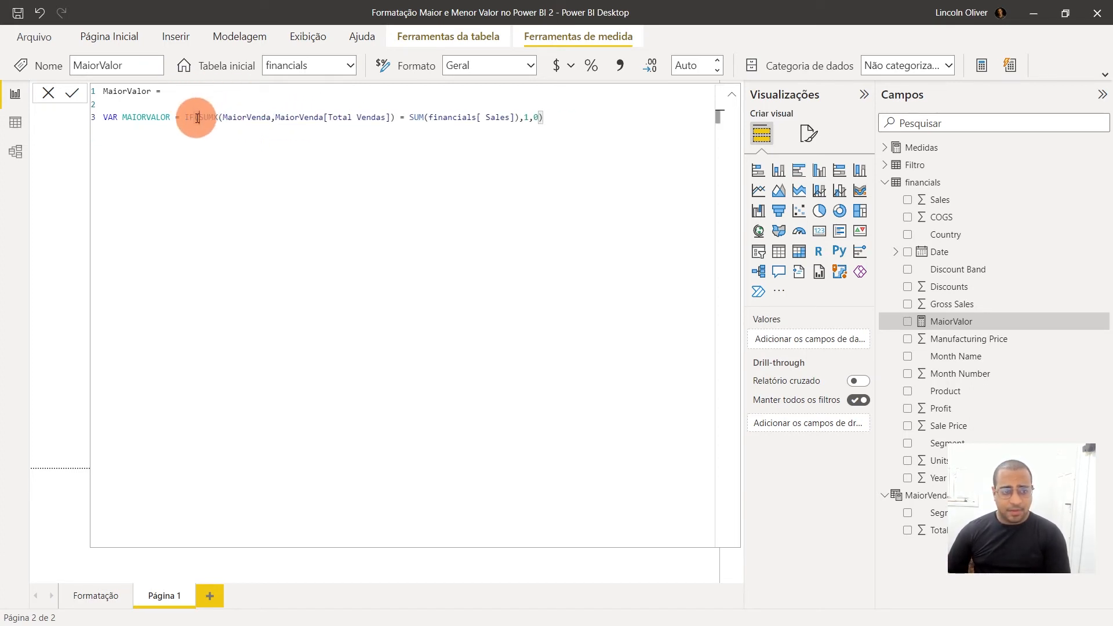
{"action": "key", "text": "BackSpace"}
{"action": "key", "text": "BackSpace"}
{"action": "key", "text": "BackSpace"}
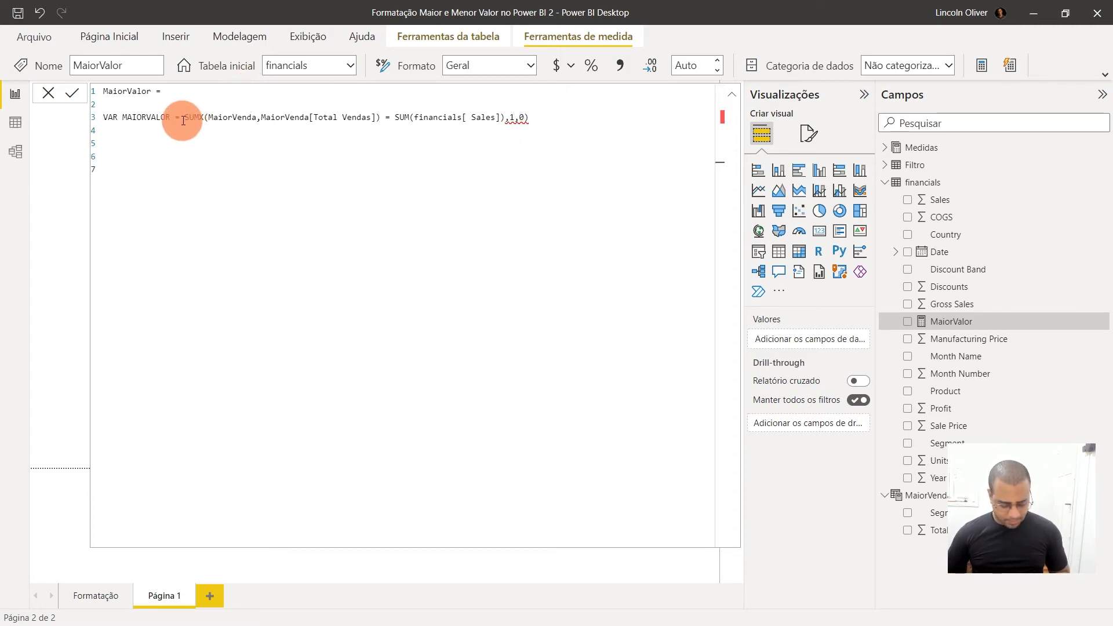
{"action": "key", "text": "ctrl+z"}
{"action": "key", "text": "ctrl+z"}
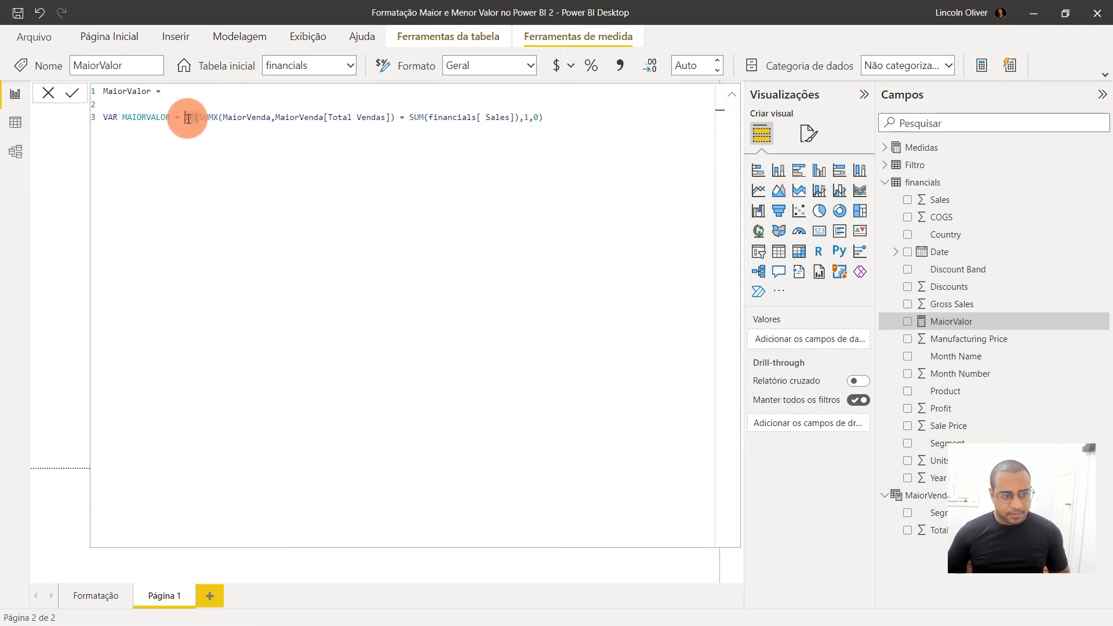
Cut the IF expression from the MAIORVALOR variable, paste it on a separate line below, and paste a copy back into the variable
{"action": "left_click_drag", "start_coordinate": [184, 119], "coordinate": [546, 119]}
{"action": "key", "text": "ctrl+c"}
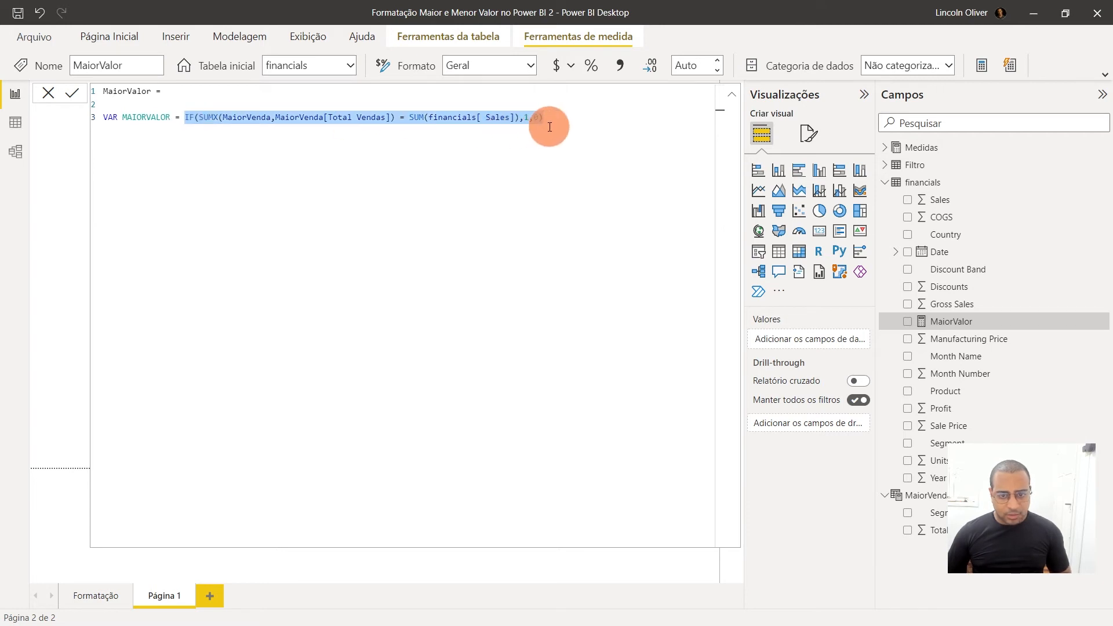
{"action": "key", "text": "BackSpace"}
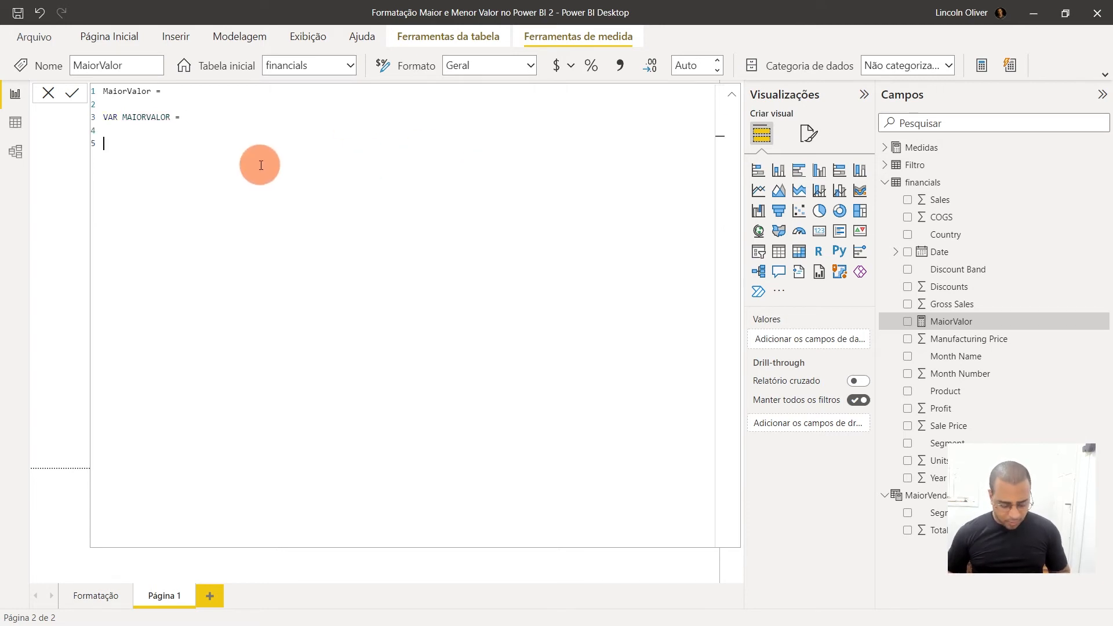
{"action": "key", "text": "ctrl+v"}
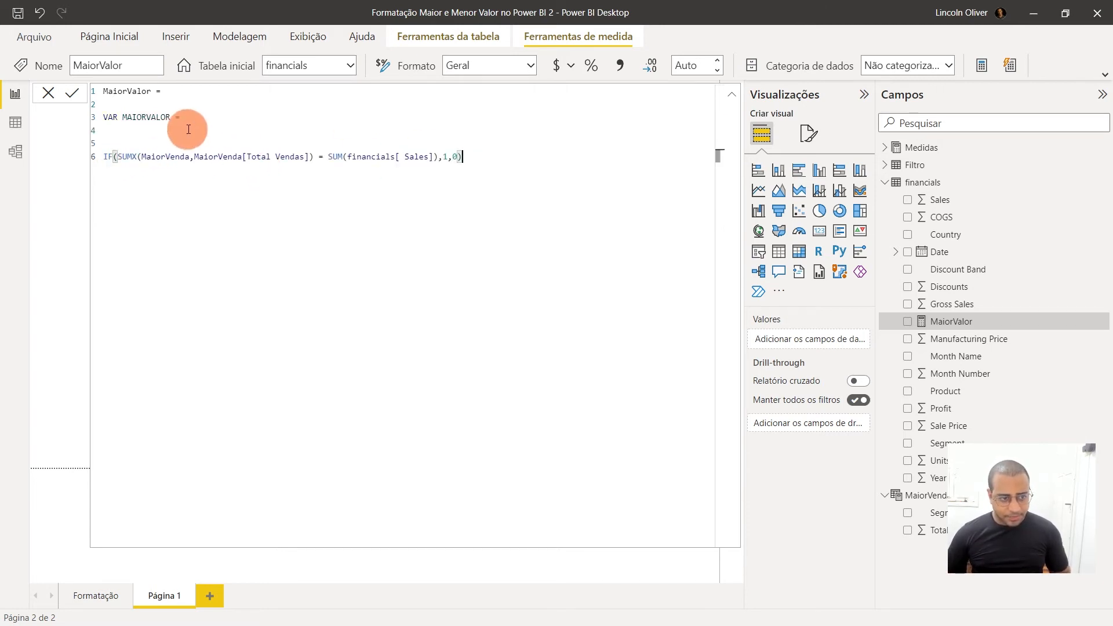
{"action": "left_click", "coordinate": [206, 118]}
{"action": "key", "text": "ctrl+v"}
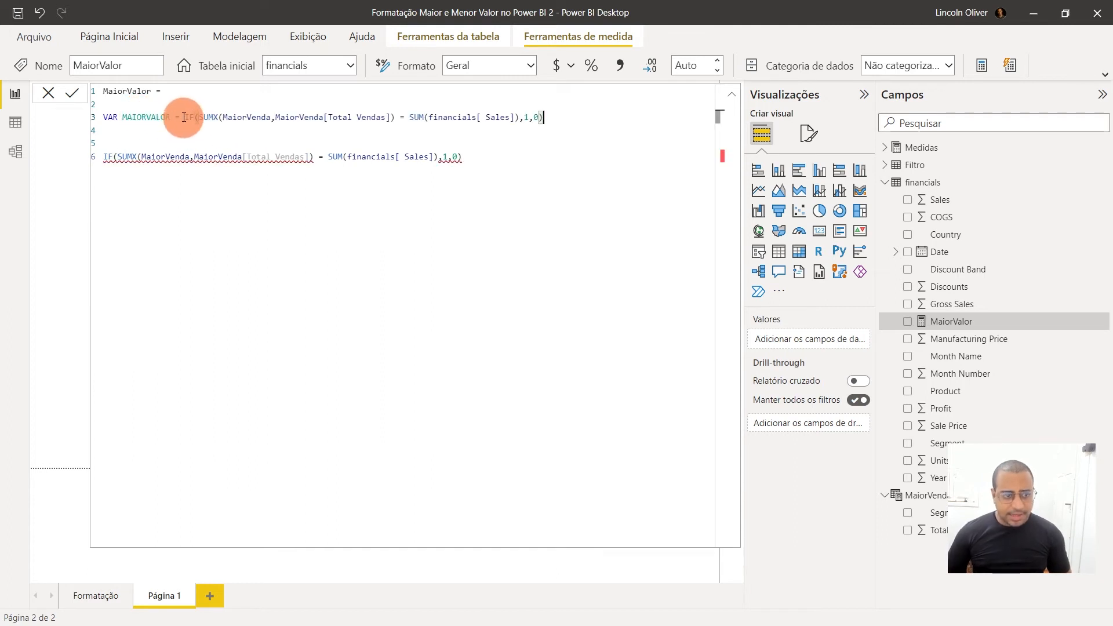
Trim the MAIORVALOR variable to SUMX(MaiorVenda,MaiorVenda[Total Vendas]) by deleting the IF opening and the comparison with its 1,0 results
{"action": "left_click", "coordinate": [187, 118]}
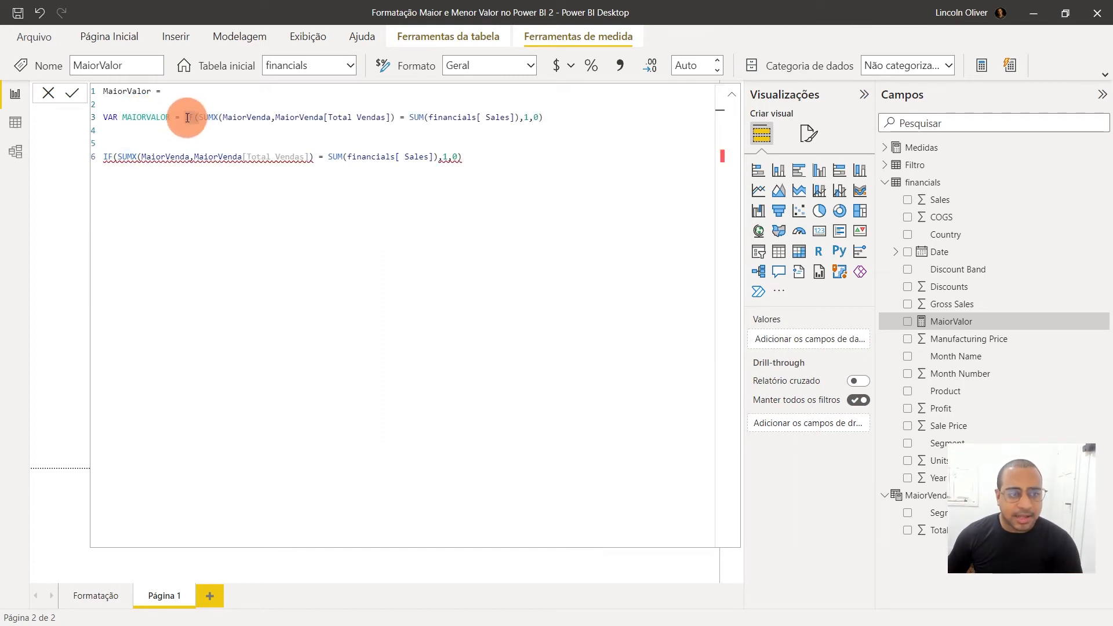
{"action": "key", "text": "Delete"}
{"action": "key", "text": "Delete"}
{"action": "key", "text": "Delete"}
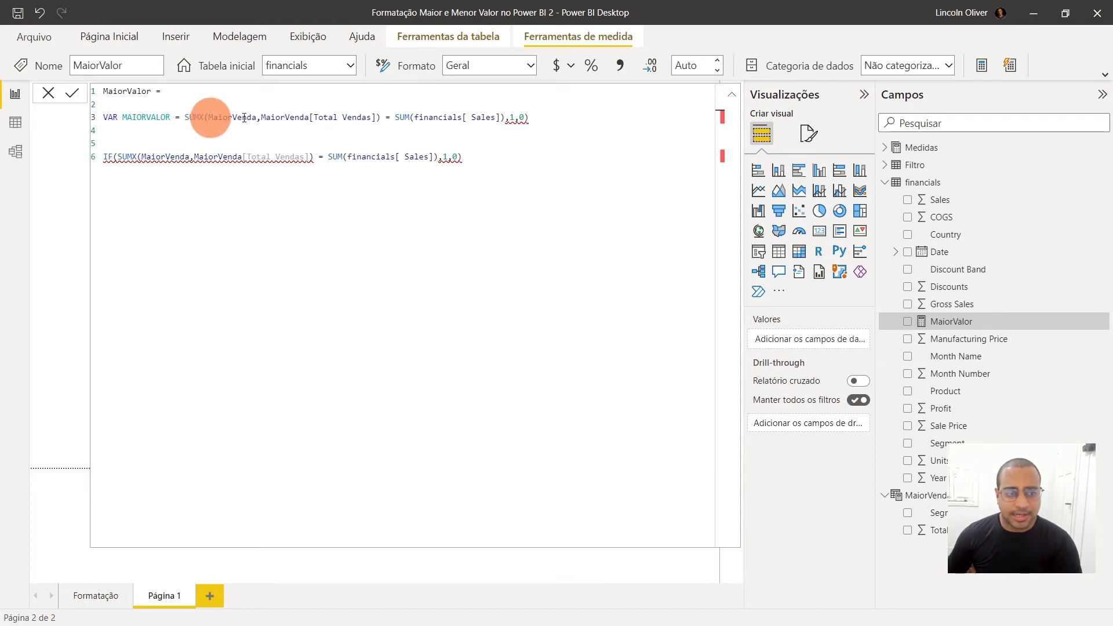
{"action": "left_click_drag", "start_coordinate": [383, 117], "coordinate": [633, 119]}
{"action": "key", "text": "Delete"}
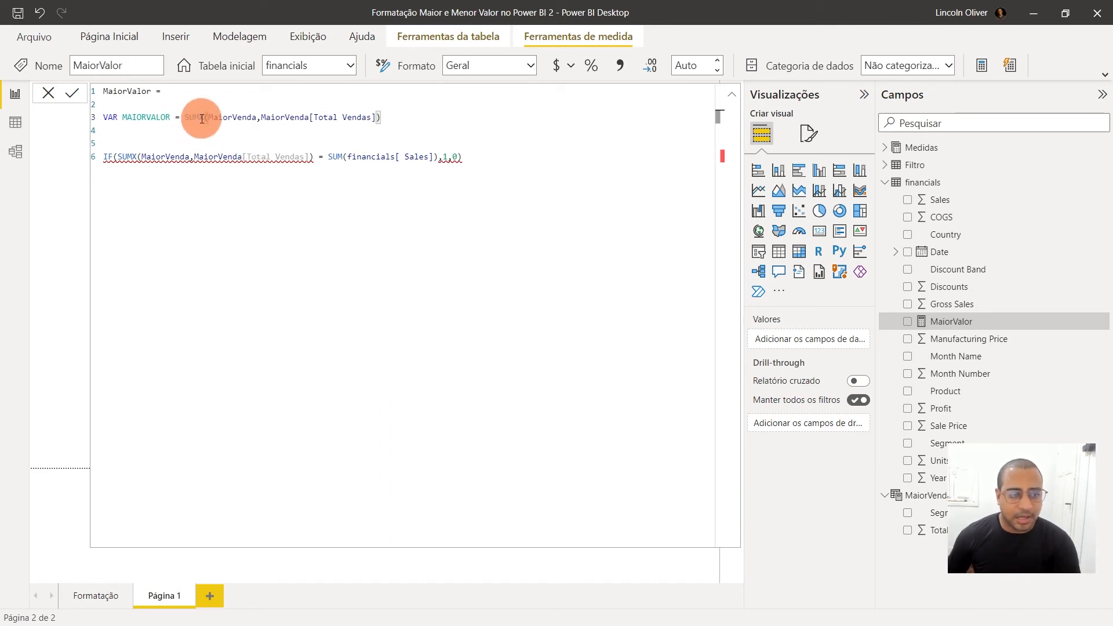
Replace the MaiorVenda table argument of the variable's SUMX with the copied TOPN(1,SUMMARIZE(...),[Total Vendas],DESC) expression
{"action": "double_click", "coordinate": [229, 119]}
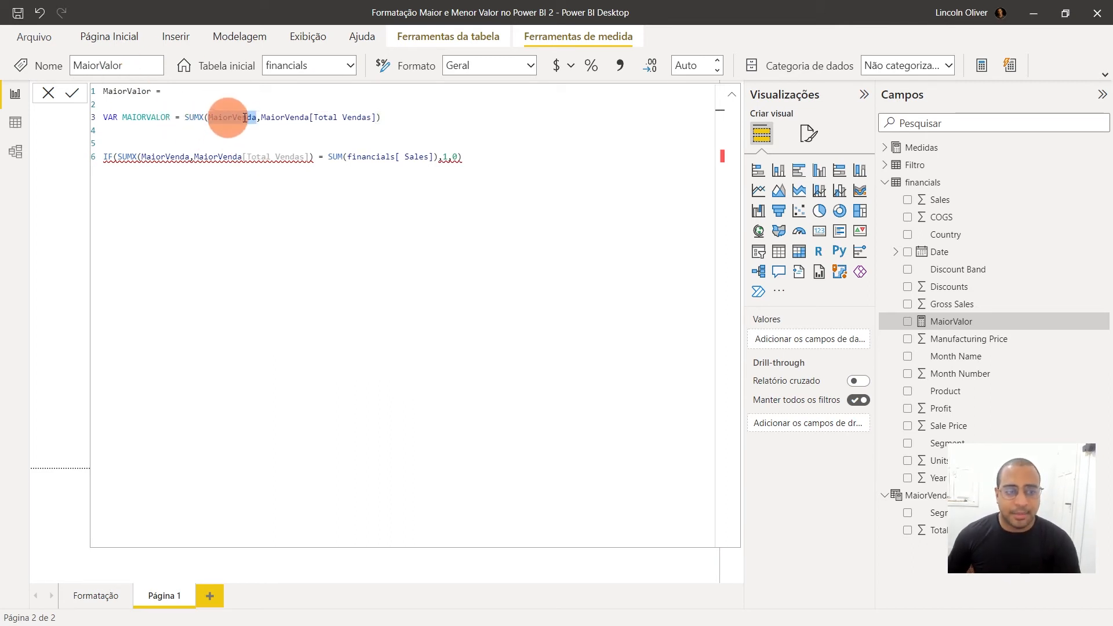
{"action": "double_click", "coordinate": [288, 116]}
{"action": "left_click", "coordinate": [375, 117]}
{"action": "left_click_drag", "start_coordinate": [360, 117], "coordinate": [229, 116]}
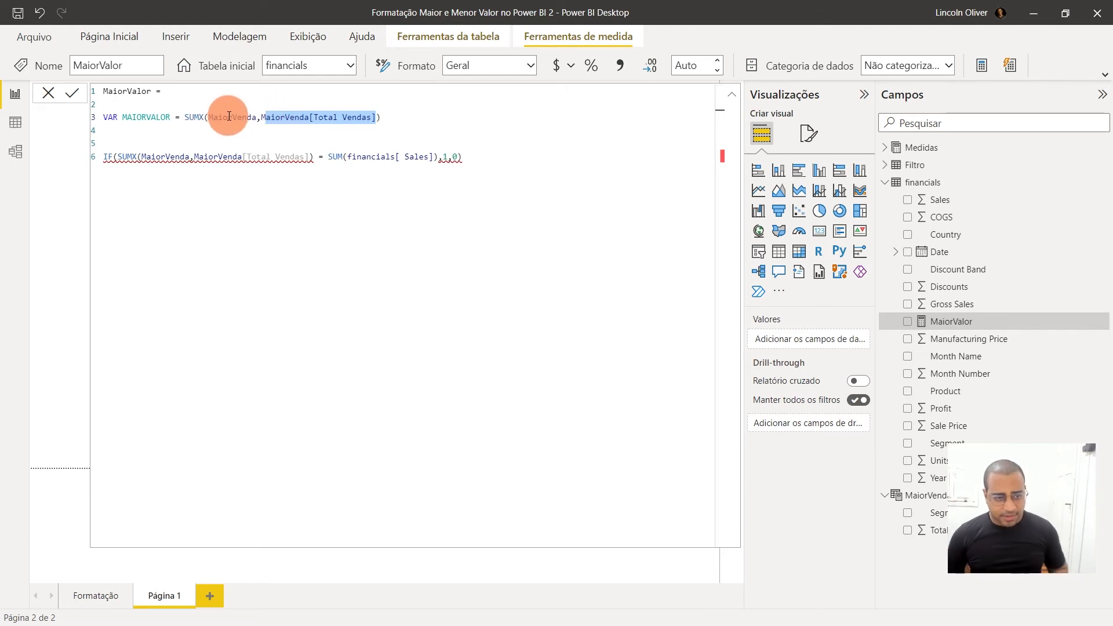
{"action": "double_click", "coordinate": [229, 116]}
{"action": "key", "text": "super+v"}
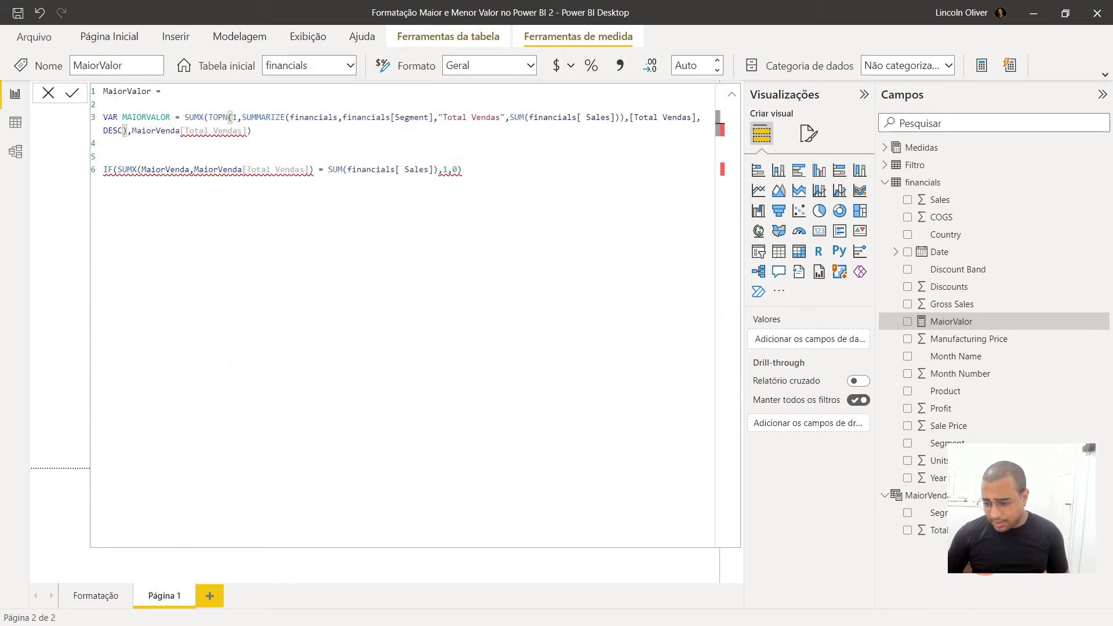
Remove the MaiorVenda table prefix so the variable's SUMX sums [Total Vendas], and review the TOPN expression it iterates over
{"action": "left_click", "coordinate": [184, 133]}
{"action": "double_click", "coordinate": [164, 130]}
{"action": "key", "text": "BackSpace"}
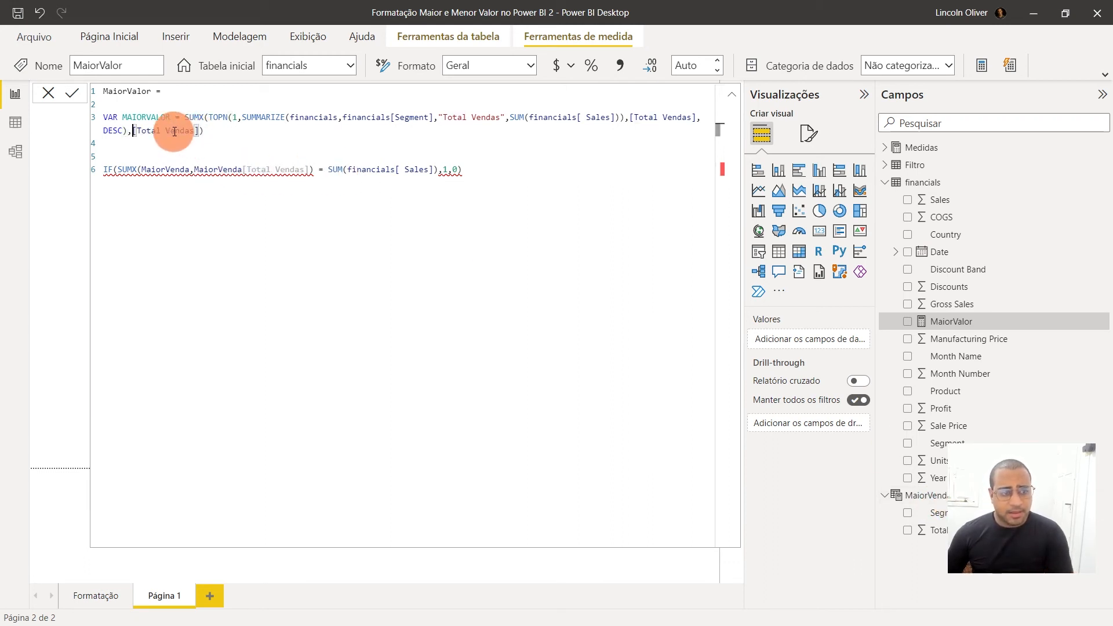
{"action": "left_click", "coordinate": [246, 137]}
{"action": "left_click", "coordinate": [48, 93]}
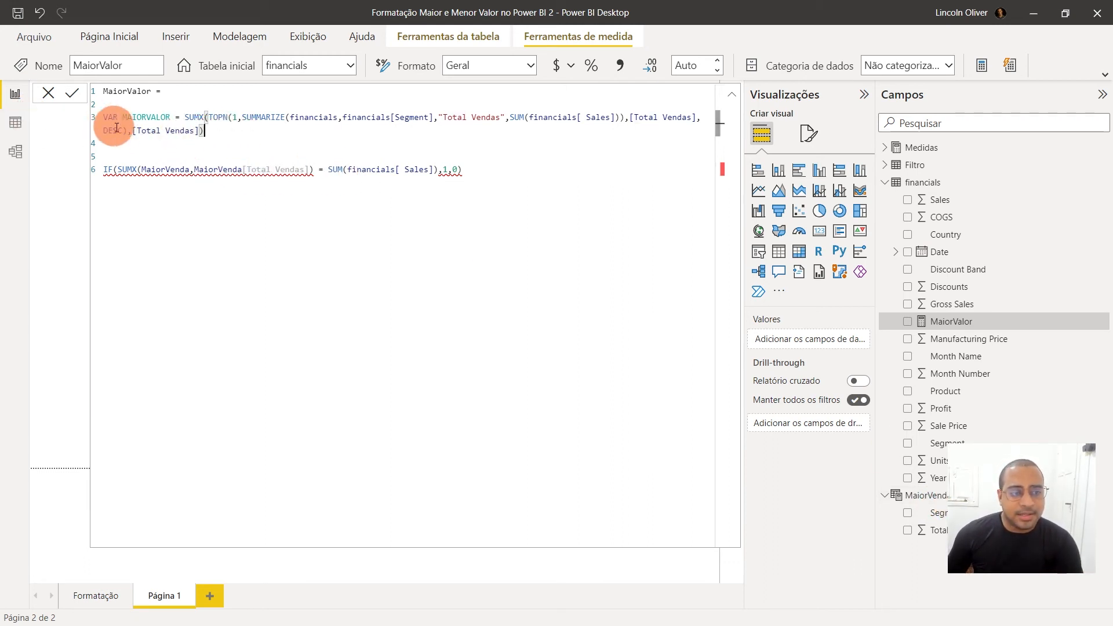
{"action": "double_click", "coordinate": [137, 131]}
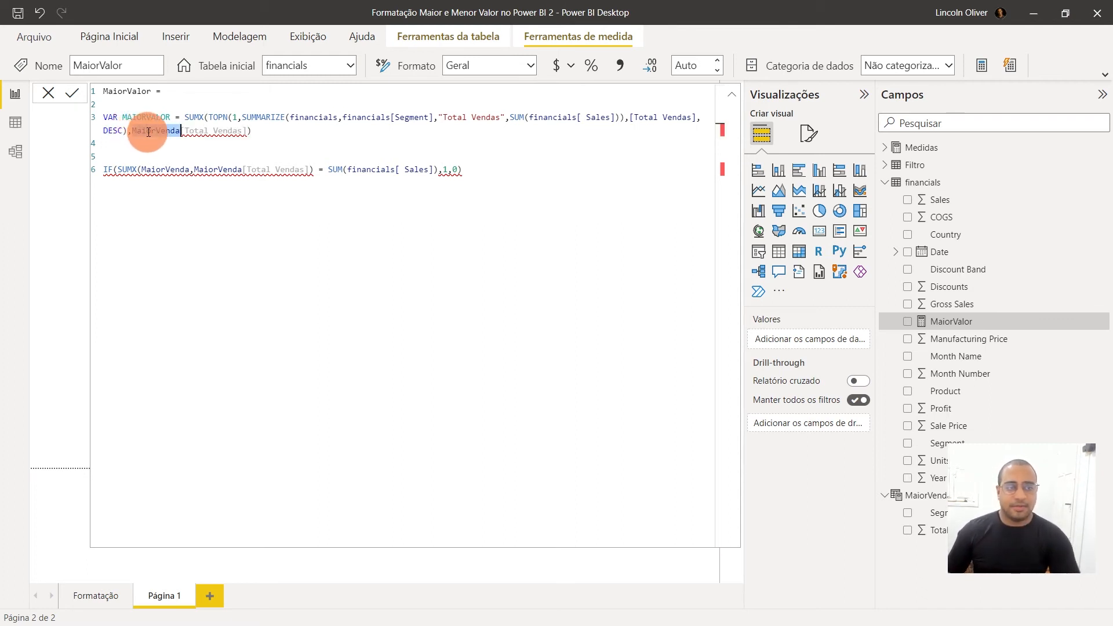
{"action": "key", "text": "BackSpace"}
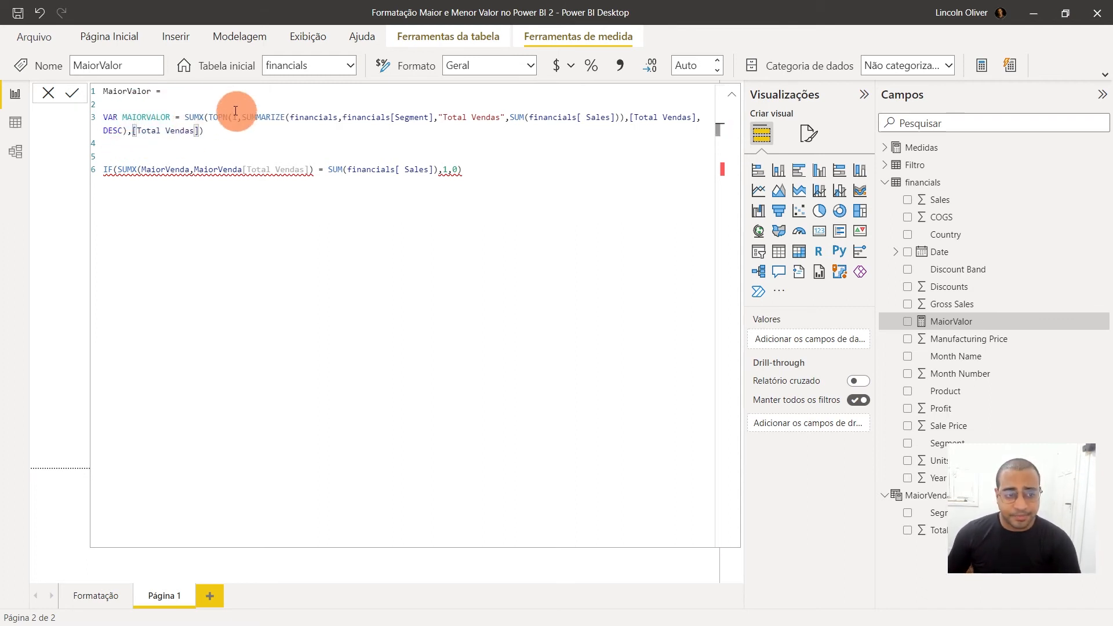
{"action": "left_click_drag", "start_coordinate": [210, 118], "coordinate": [381, 119]}
{"action": "left_click_drag", "start_coordinate": [210, 117], "coordinate": [451, 114]}
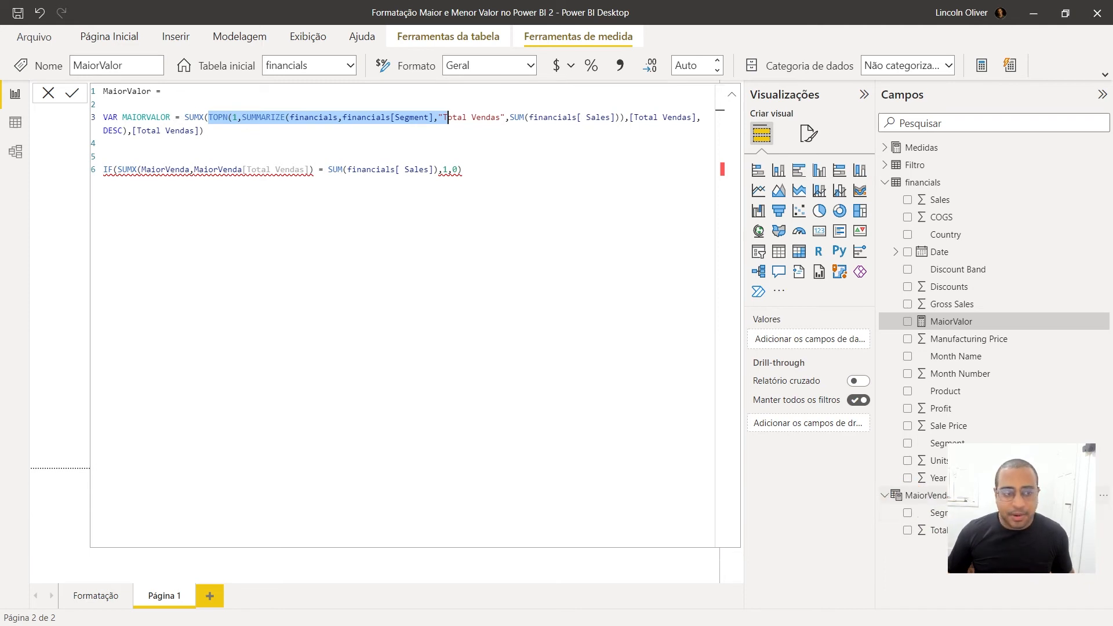
{"action": "left_click", "coordinate": [228, 135]}
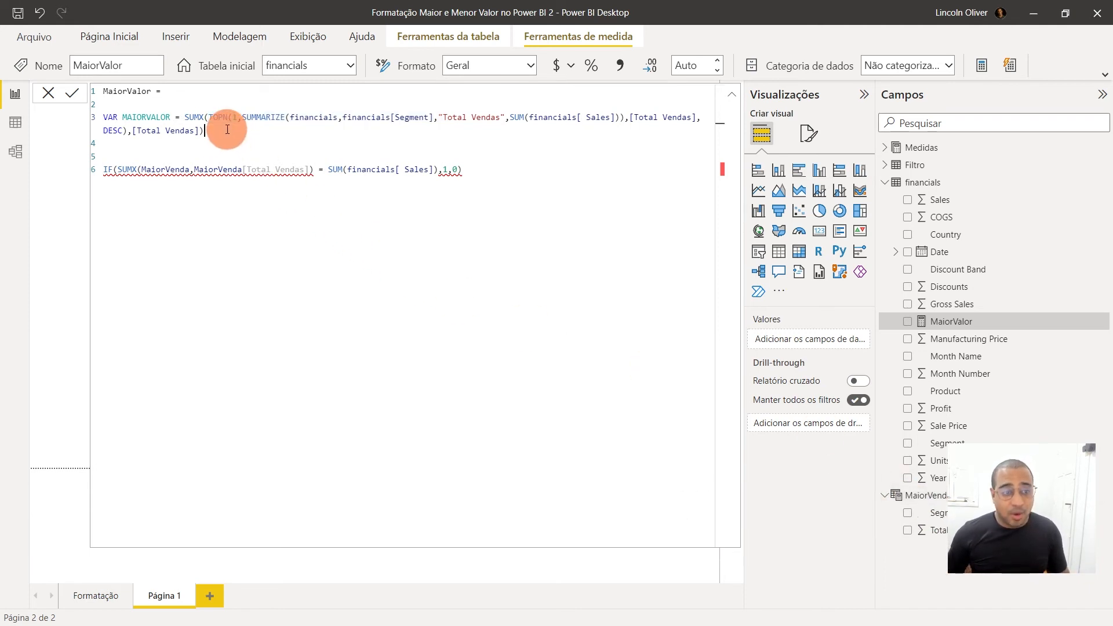
{"action": "type", "text": ")"}
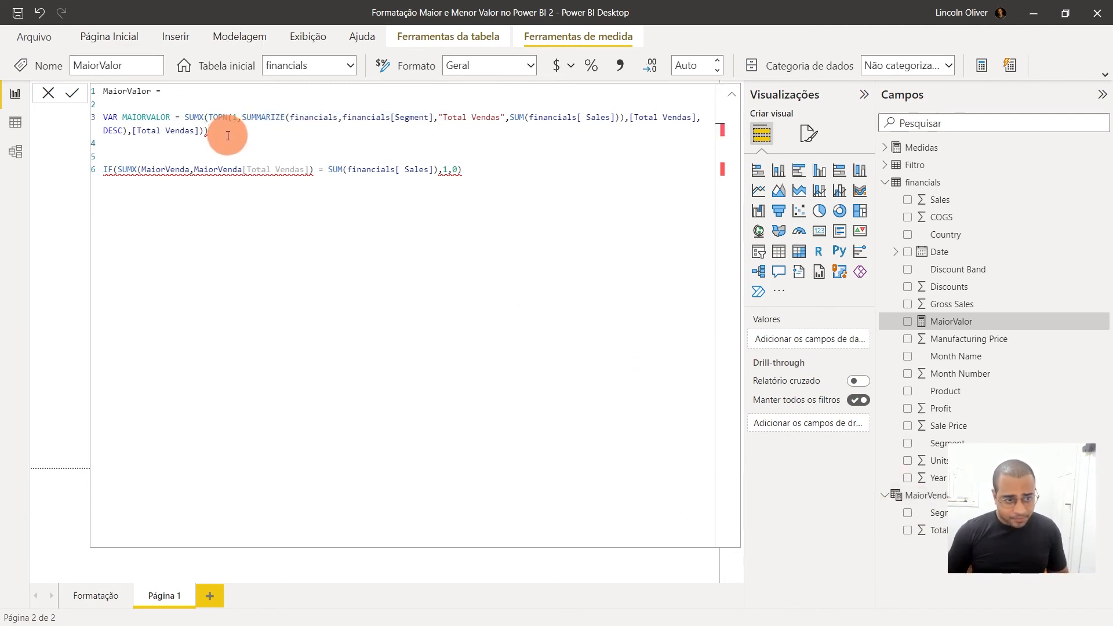
{"action": "left_click_drag", "start_coordinate": [219, 130], "coordinate": [184, 116]}
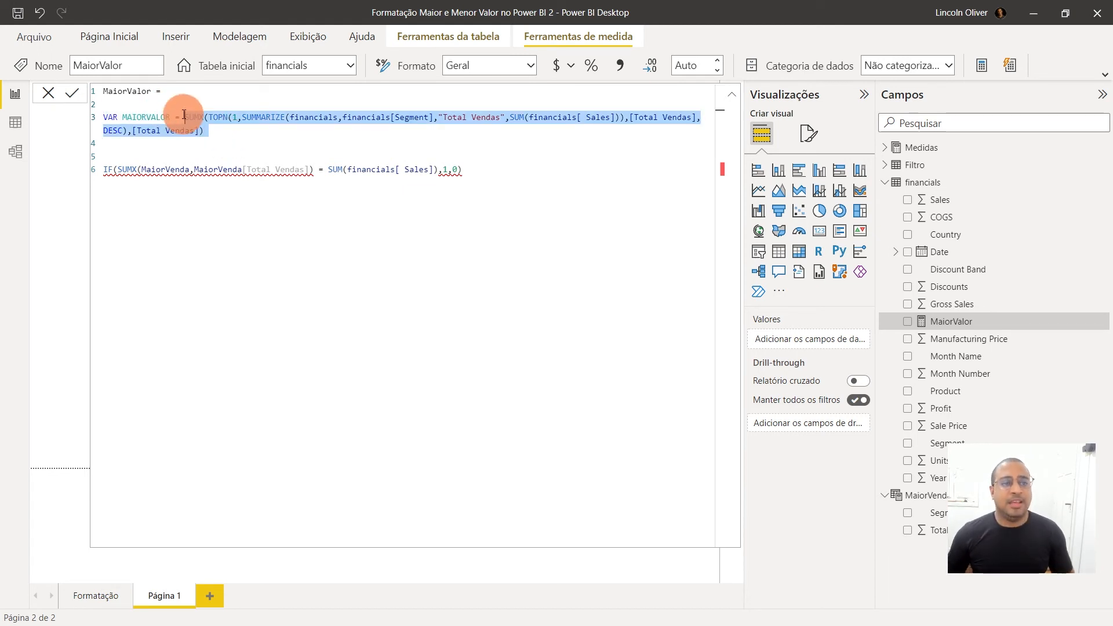
{"action": "left_click", "coordinate": [224, 132]}
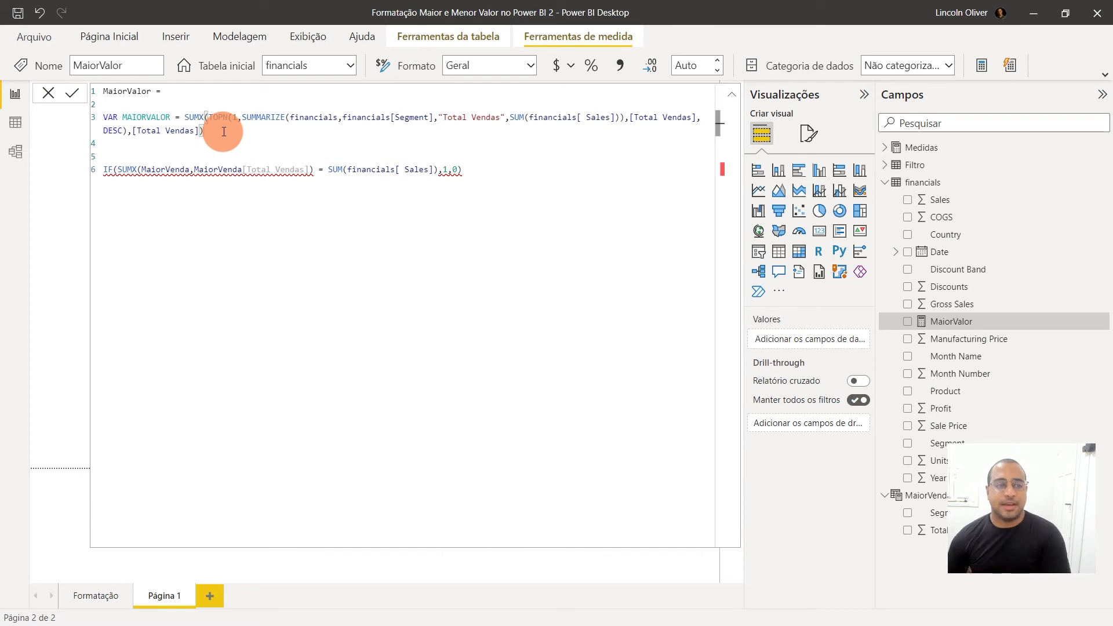
Duplicate the MAIORVALOR variable definition on a new line directly below it and name the copy MENORVALOR
{"action": "key", "text": "Return"}
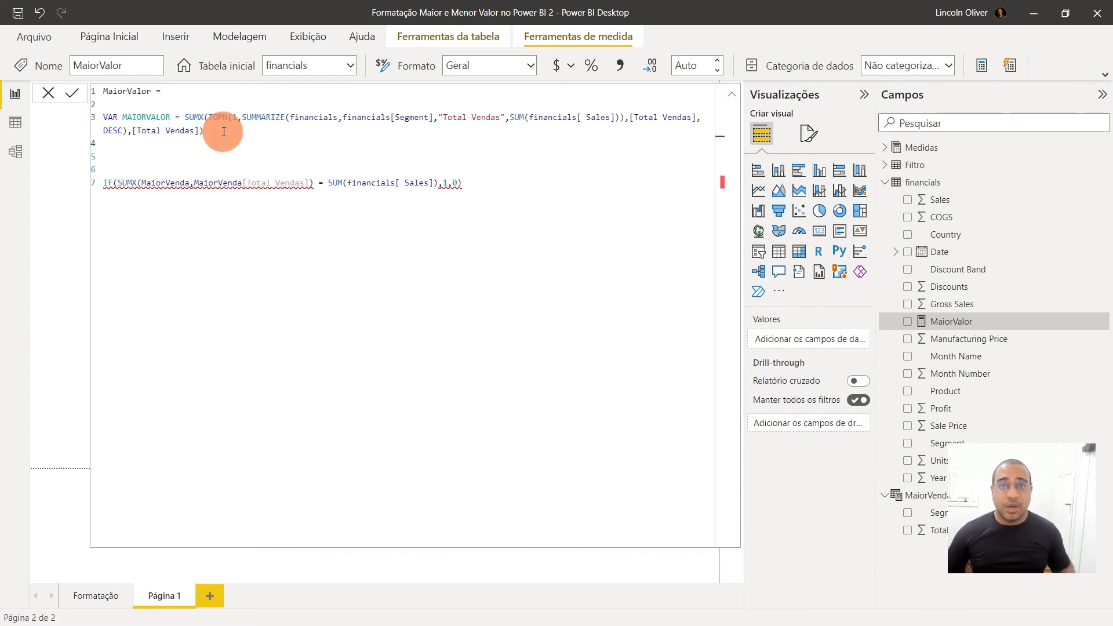
{"action": "left_click_drag", "start_coordinate": [224, 131], "coordinate": [99, 114]}
{"action": "key", "text": "ctrl+c"}
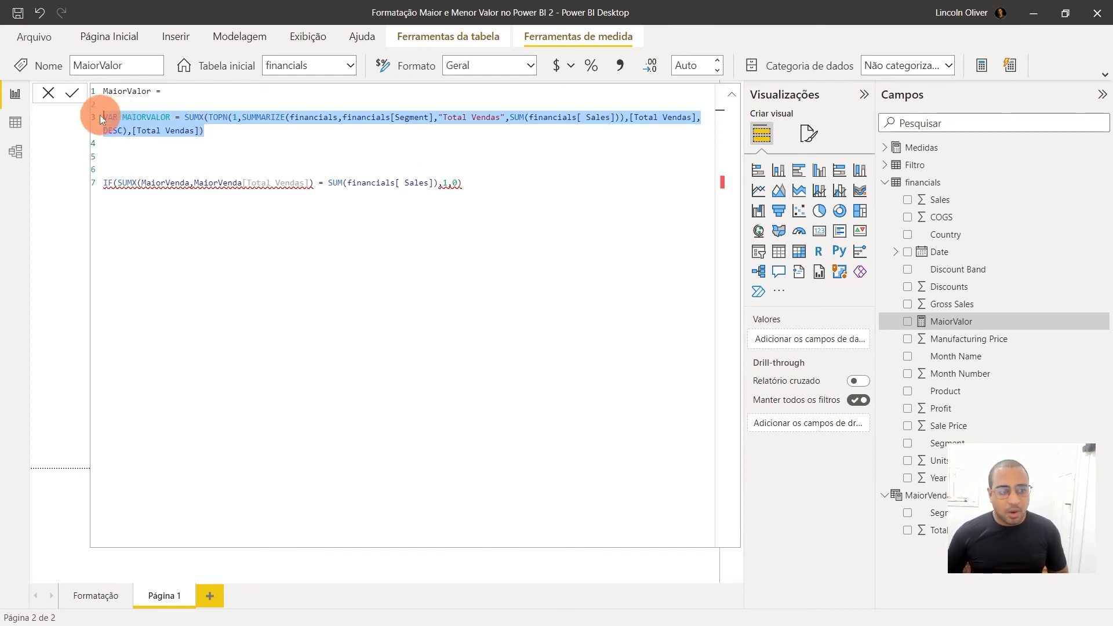
{"action": "left_click", "coordinate": [221, 131]}
{"action": "key", "text": "Return"}
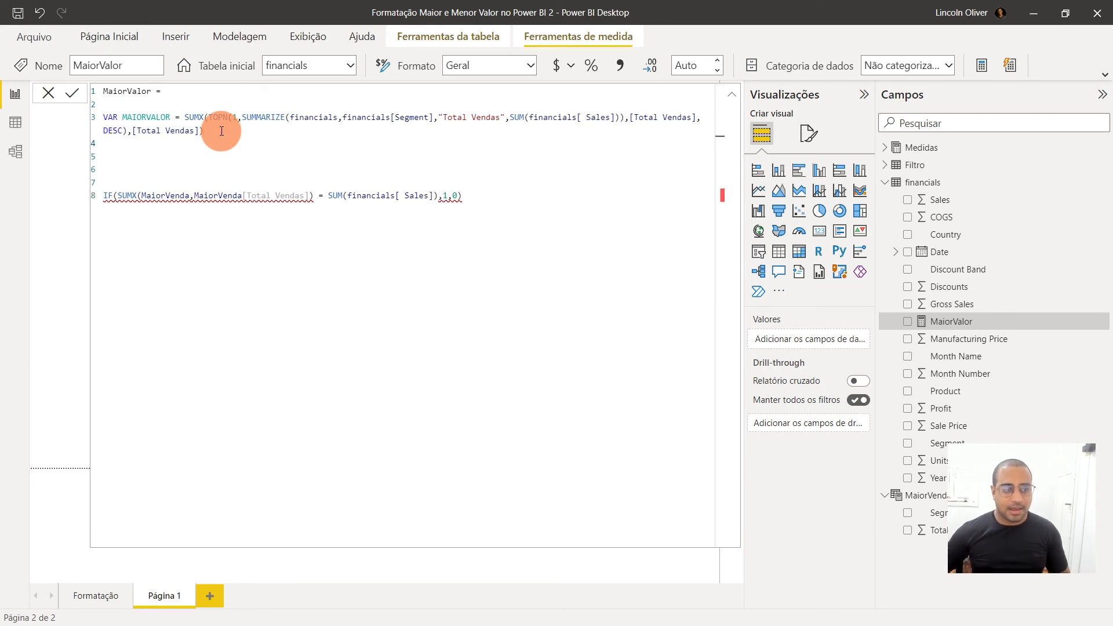
{"action": "key", "text": "ctrl+v"}
{"action": "double_click", "coordinate": [138, 144]}
{"action": "type", "text": "MENORVALOR"}
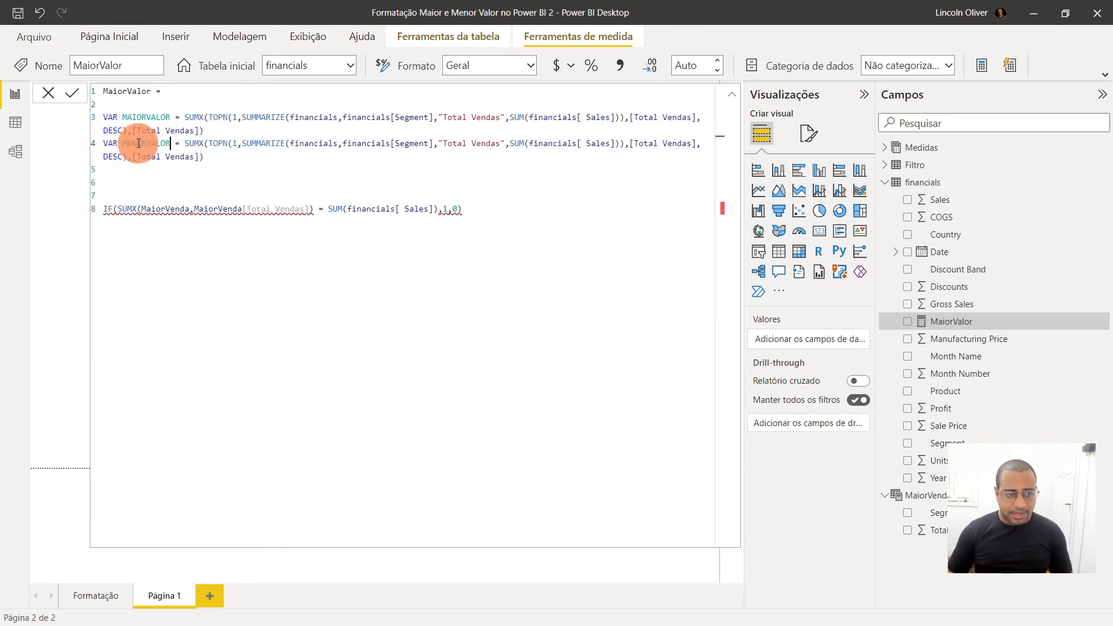
Change the sort order of the TOPN in the MENORVALOR variable to ASC
{"action": "double_click", "coordinate": [113, 157]}
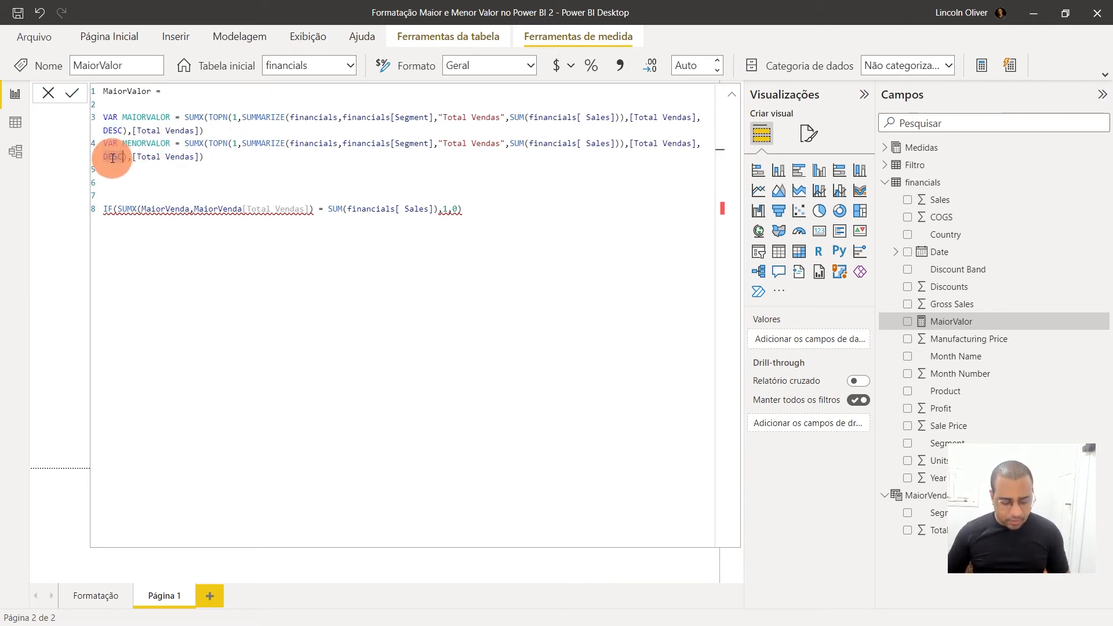
{"action": "type", "text": "ASC"}
{"action": "left_click", "coordinate": [175, 197]}
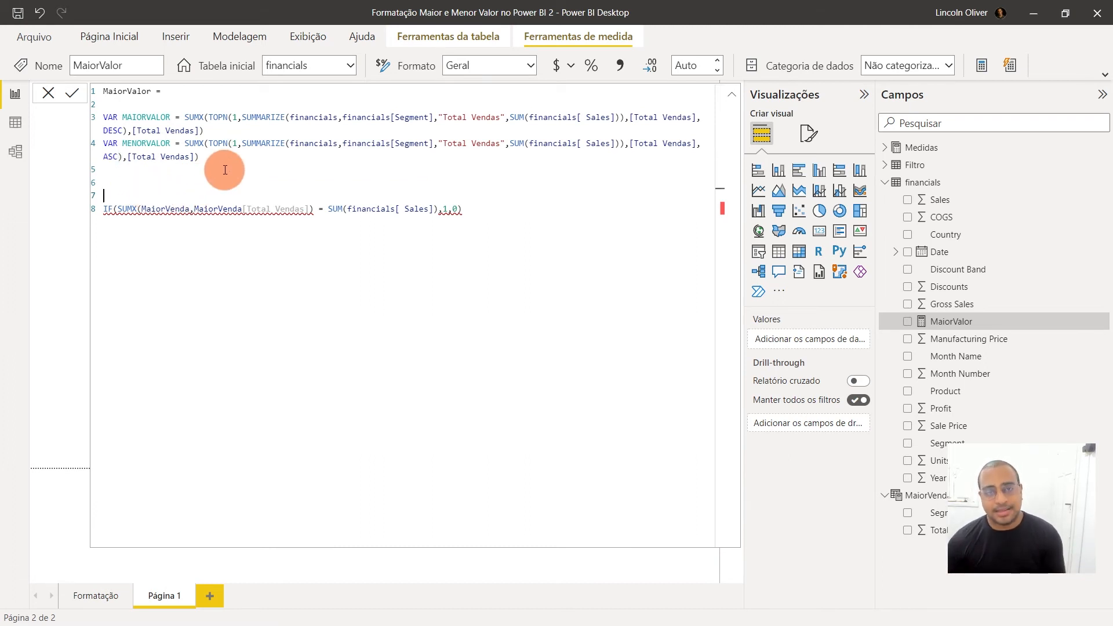
Add a RETURN line between the two variable definitions and the IF expression
{"action": "left_click_drag", "start_coordinate": [584, 217], "coordinate": [89, 207]}
{"action": "left_click", "coordinate": [118, 241]}
{"action": "left_click_drag", "start_coordinate": [118, 241], "coordinate": [107, 212]}
{"action": "left_click", "coordinate": [425, 253]}
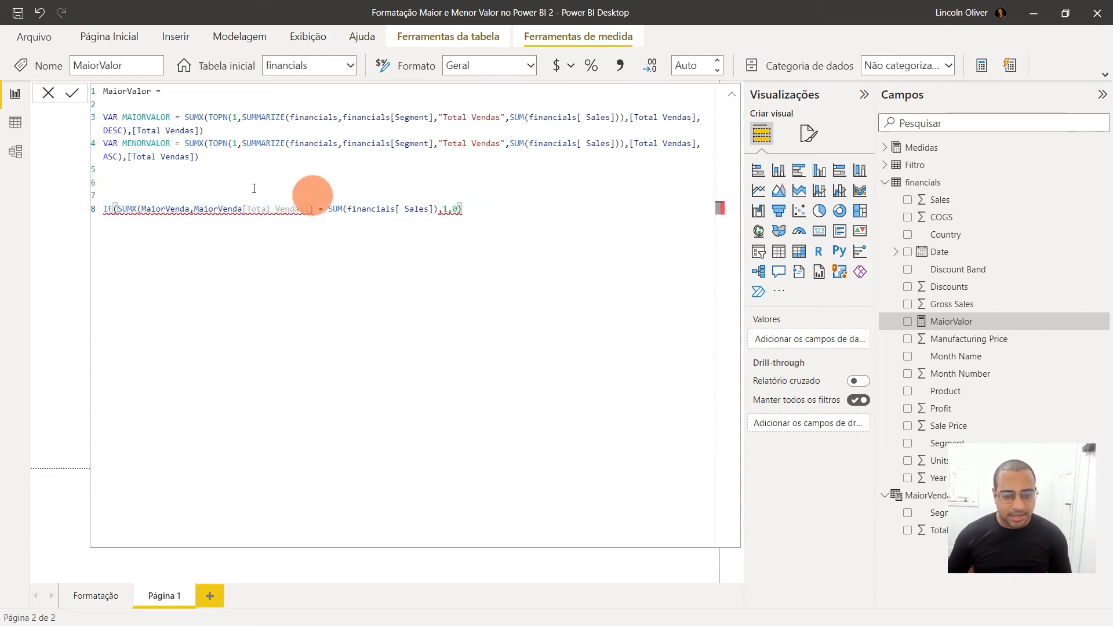
{"action": "left_click", "coordinate": [229, 183]}
{"action": "key", "text": "Return"}
{"action": "key", "text": "Return"}
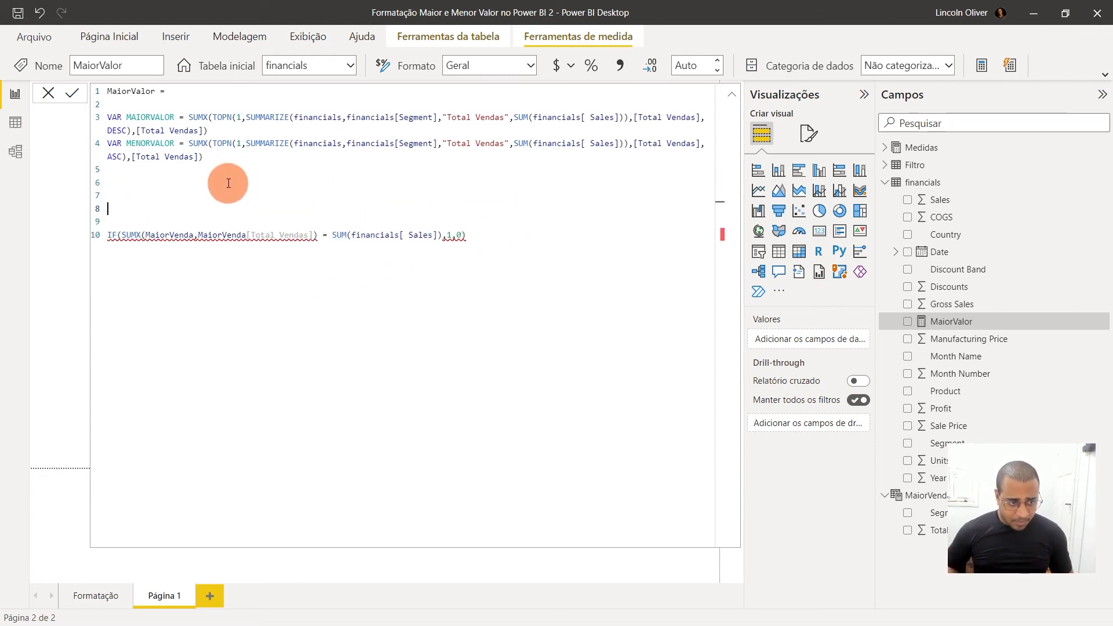
{"action": "type", "text": "RETURN"}
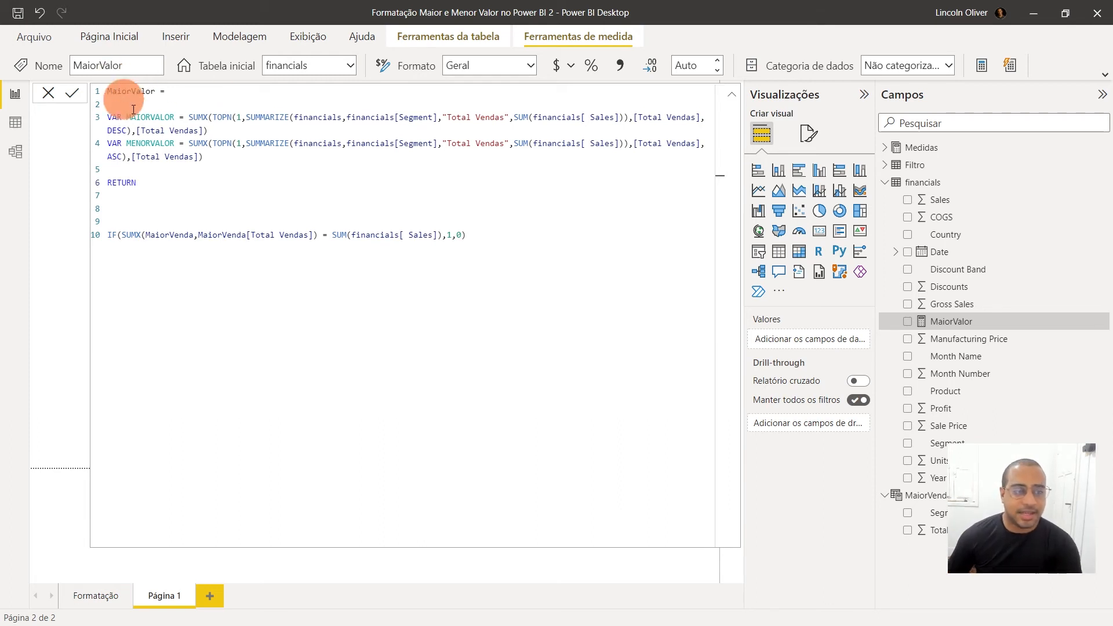
Review the MAIORVALOR and MENORVALOR definitions, and remove two of the blank lines between RETURN and the IF expression
{"action": "left_click_drag", "start_coordinate": [232, 132], "coordinate": [102, 121]}
{"action": "left_click", "coordinate": [148, 123]}
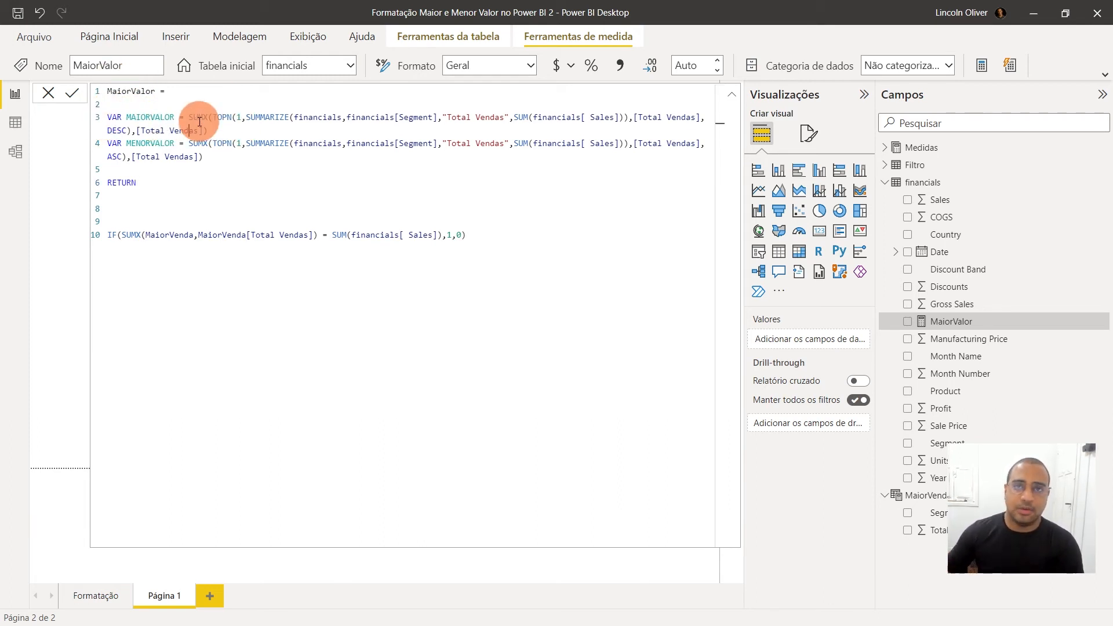
{"action": "left_click_drag", "start_coordinate": [248, 156], "coordinate": [95, 150]}
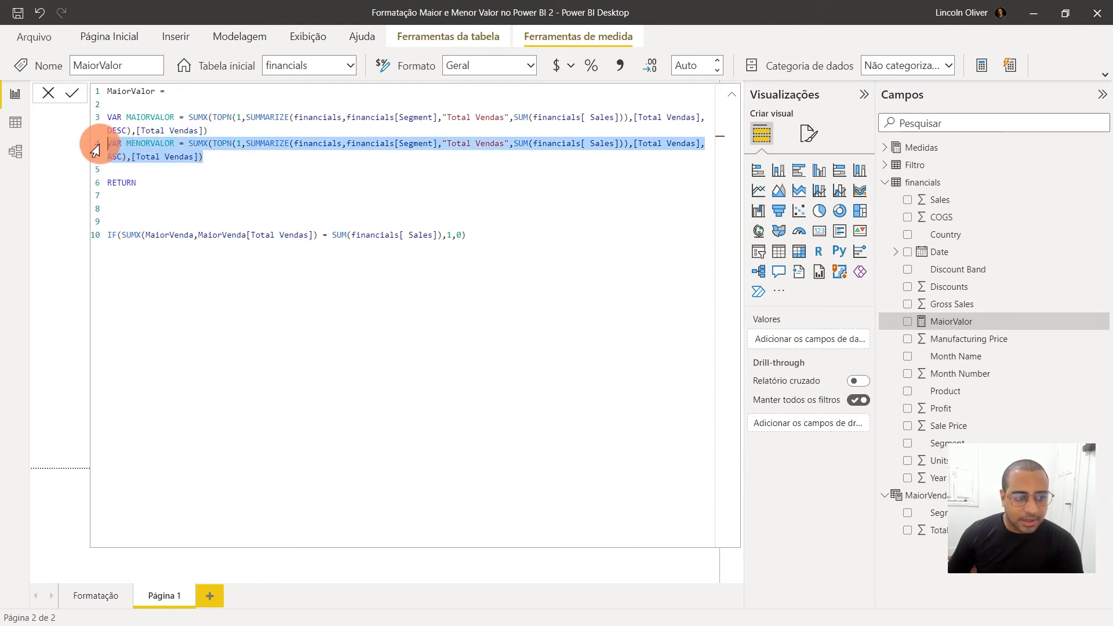
{"action": "left_click", "coordinate": [113, 145]}
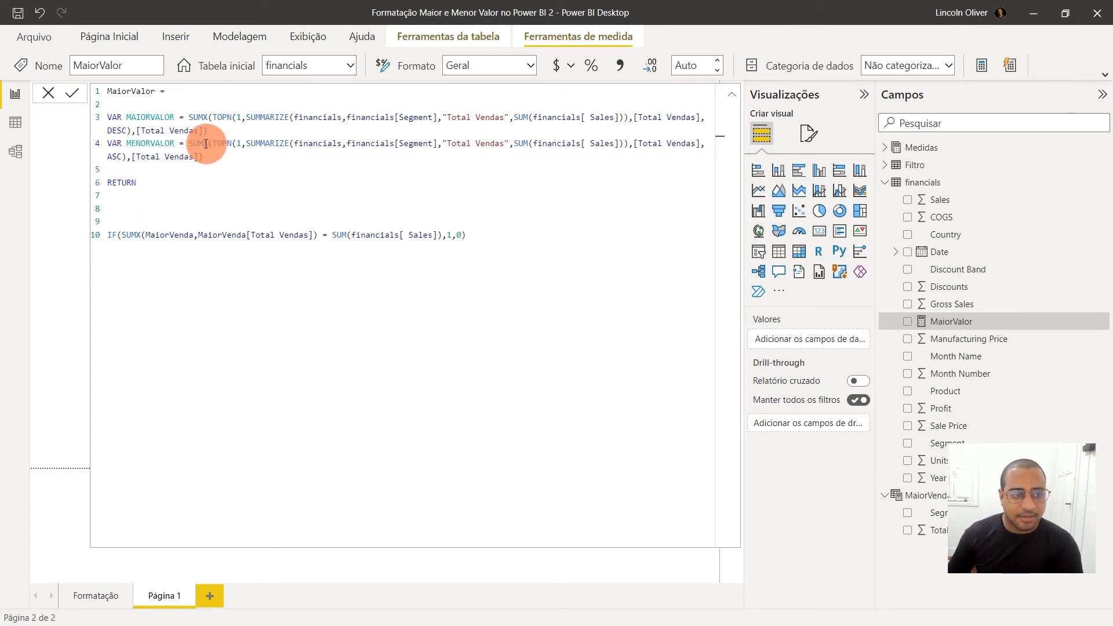
{"action": "left_click_drag", "start_coordinate": [188, 143], "coordinate": [229, 162]}
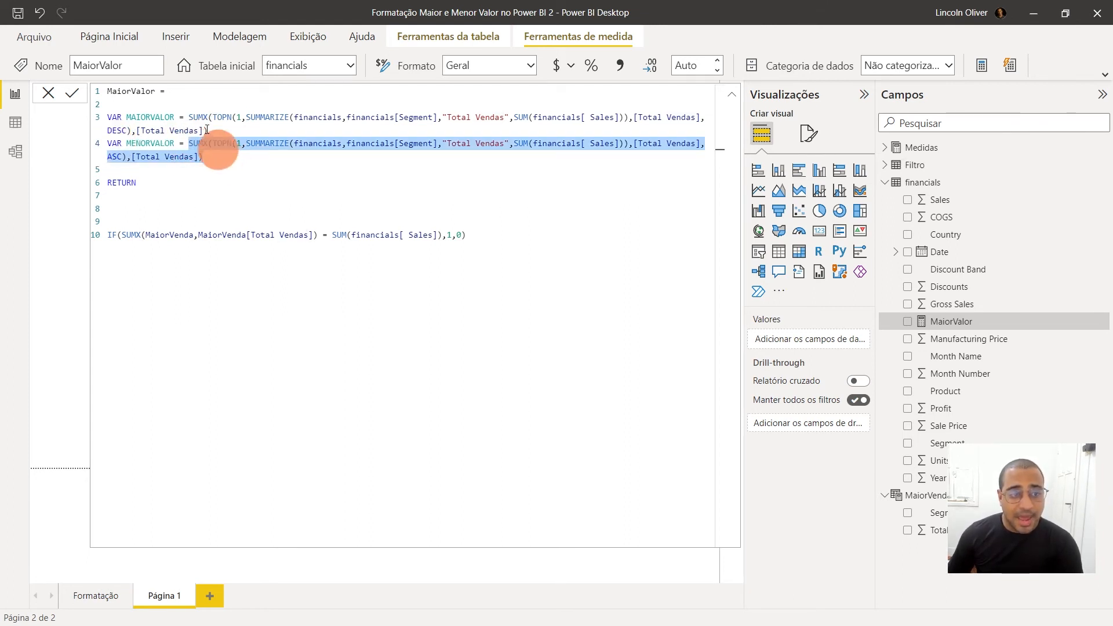
{"action": "left_click", "coordinate": [229, 219]}
{"action": "key", "text": "Down"}
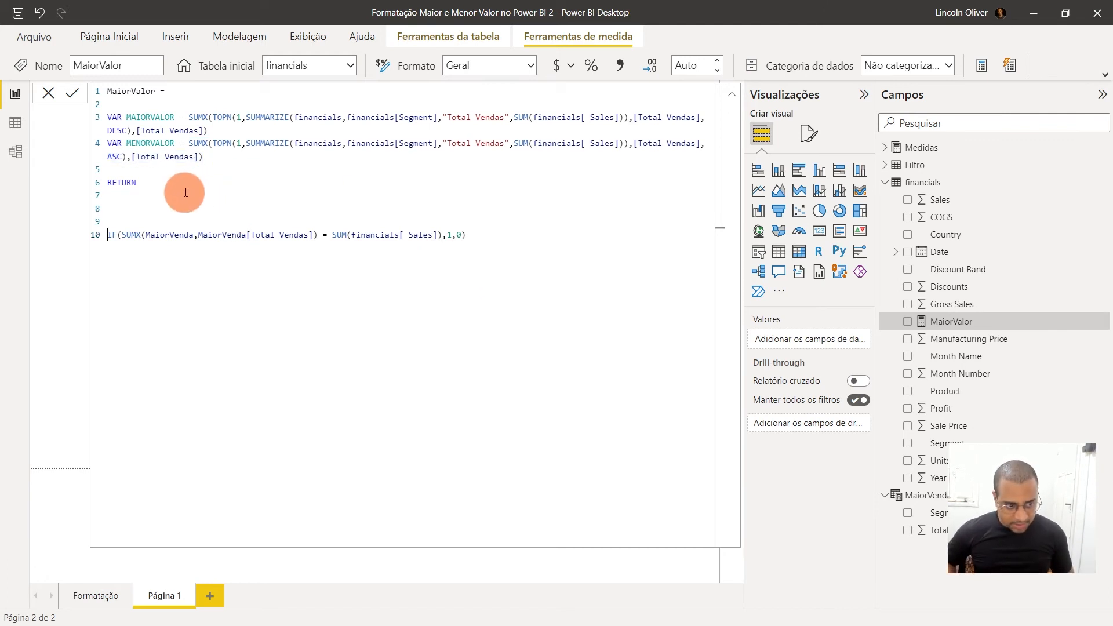
{"action": "left_click", "coordinate": [186, 219]}
{"action": "key", "text": "BackSpace"}
{"action": "key", "text": "BackSpace"}
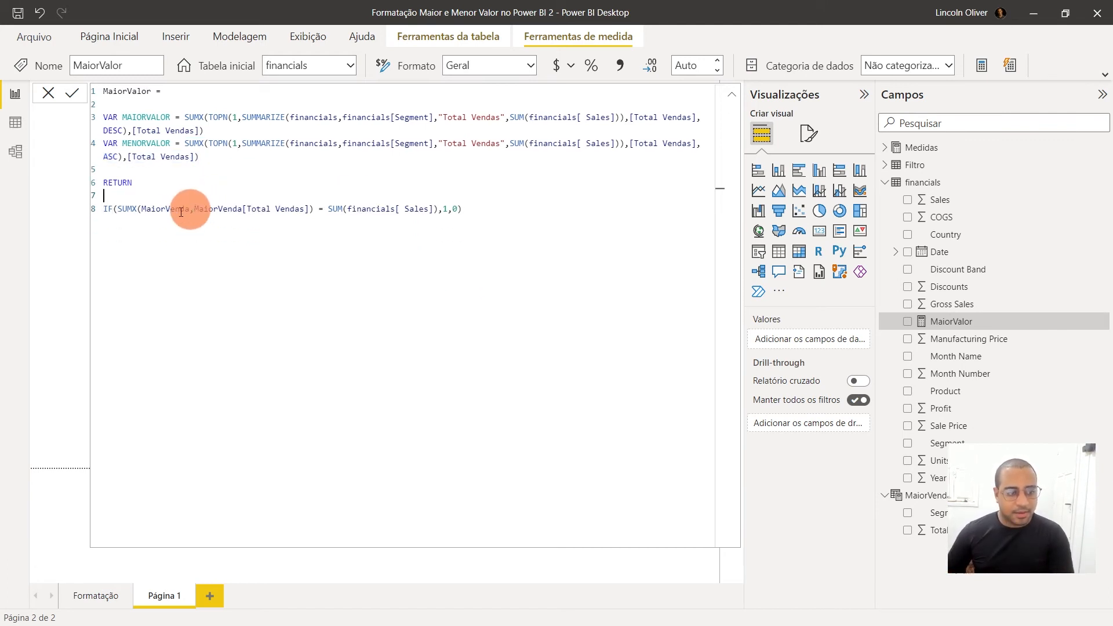
Replace the IF's arguments with the test MAIORVALOR=SUM(financials[ Sales]) and the true result 1
{"action": "double_click", "coordinate": [139, 142]}
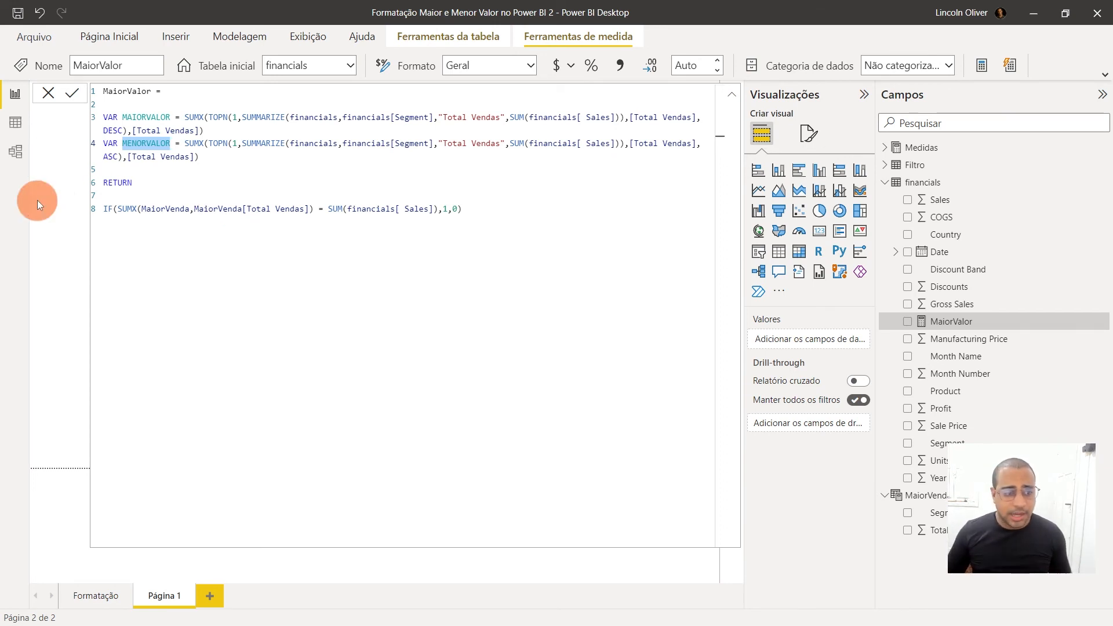
{"action": "left_click_drag", "start_coordinate": [118, 209], "coordinate": [758, 219]}
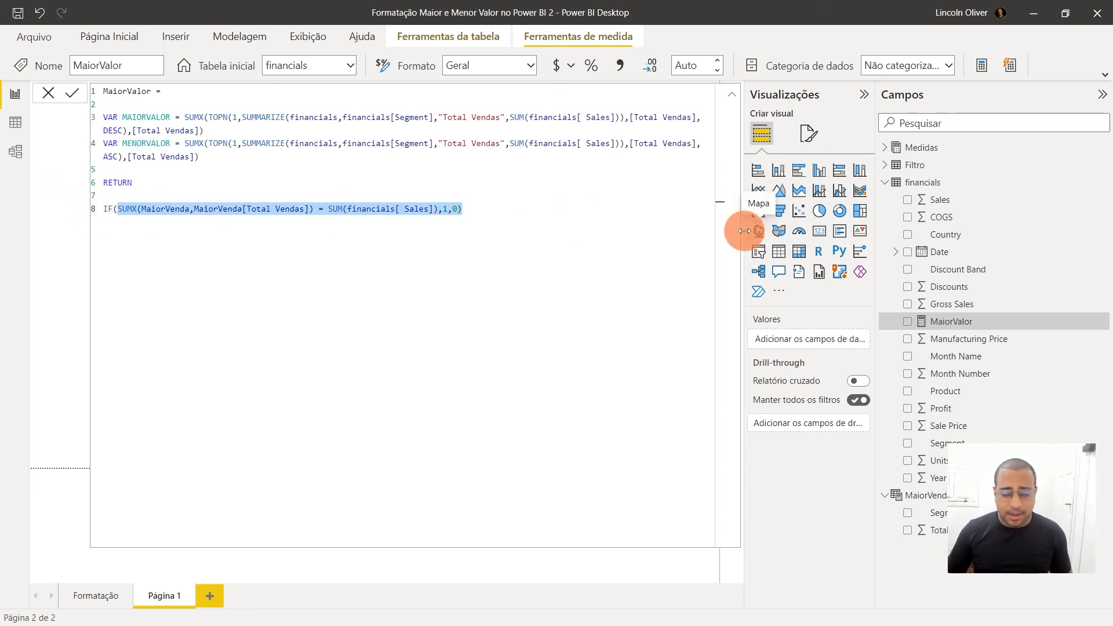
{"action": "key", "text": "Left"}
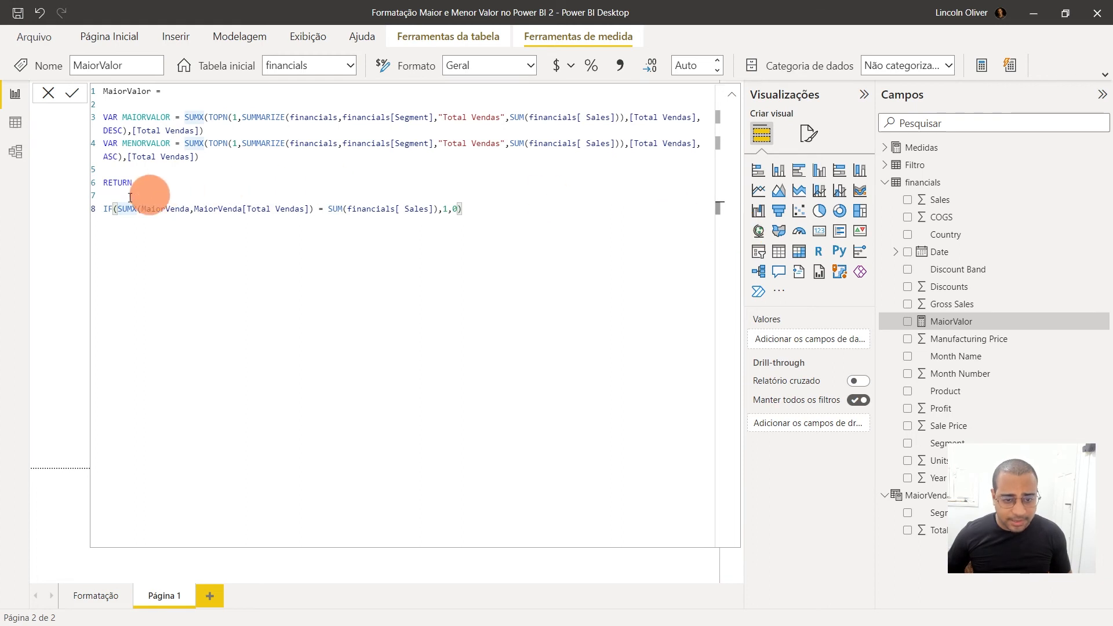
{"action": "left_click_drag", "start_coordinate": [117, 207], "coordinate": [513, 211]}
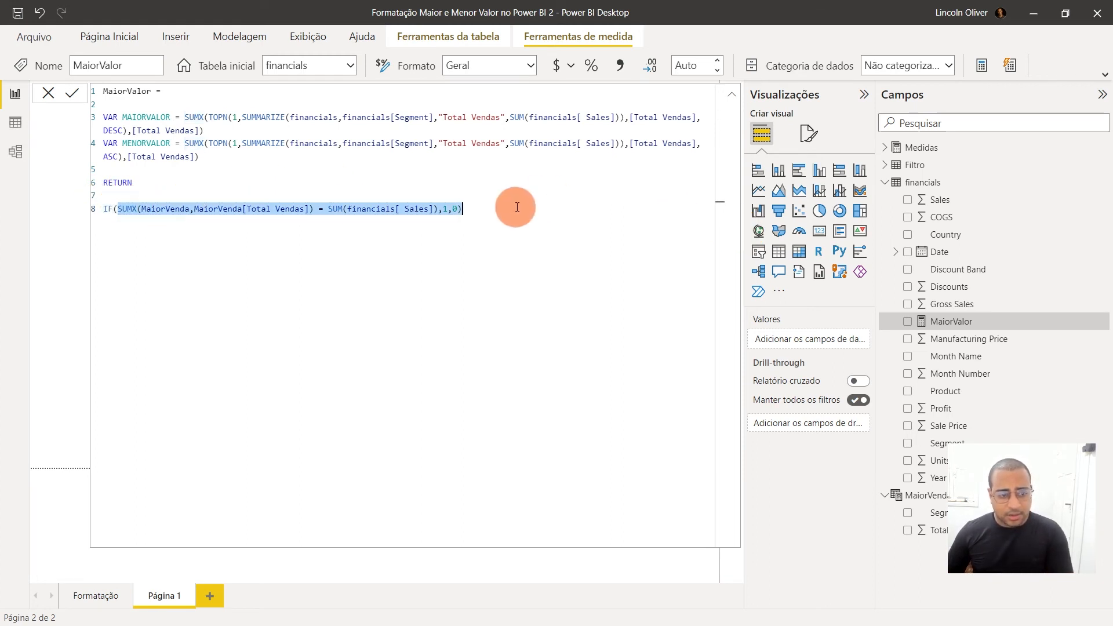
{"action": "key", "text": "Delete"}
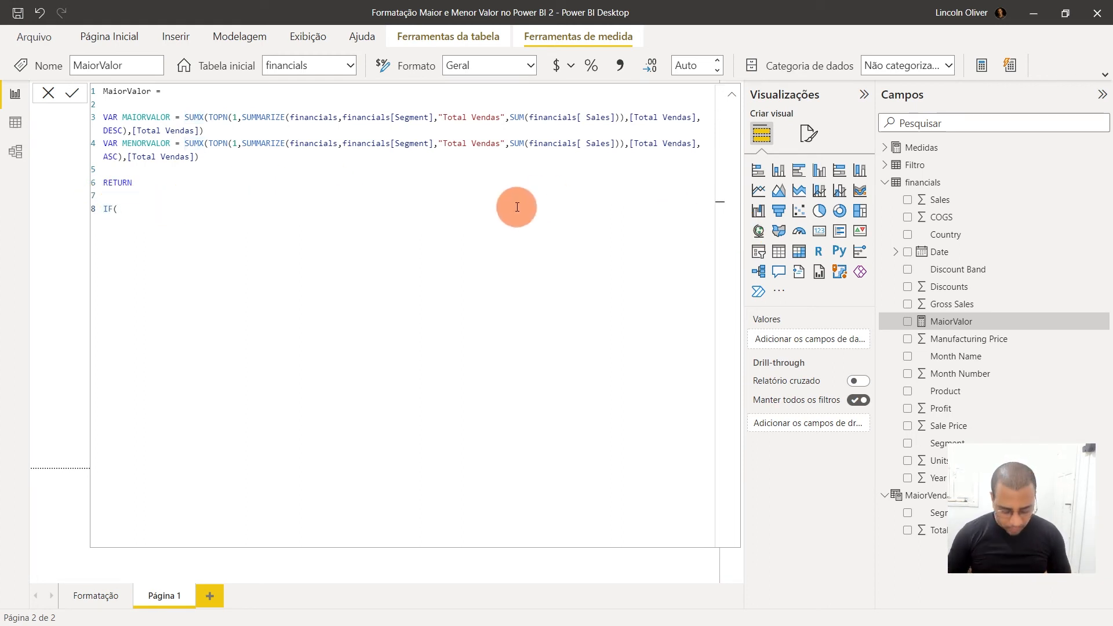
{"action": "type", "text": "MAIO"}
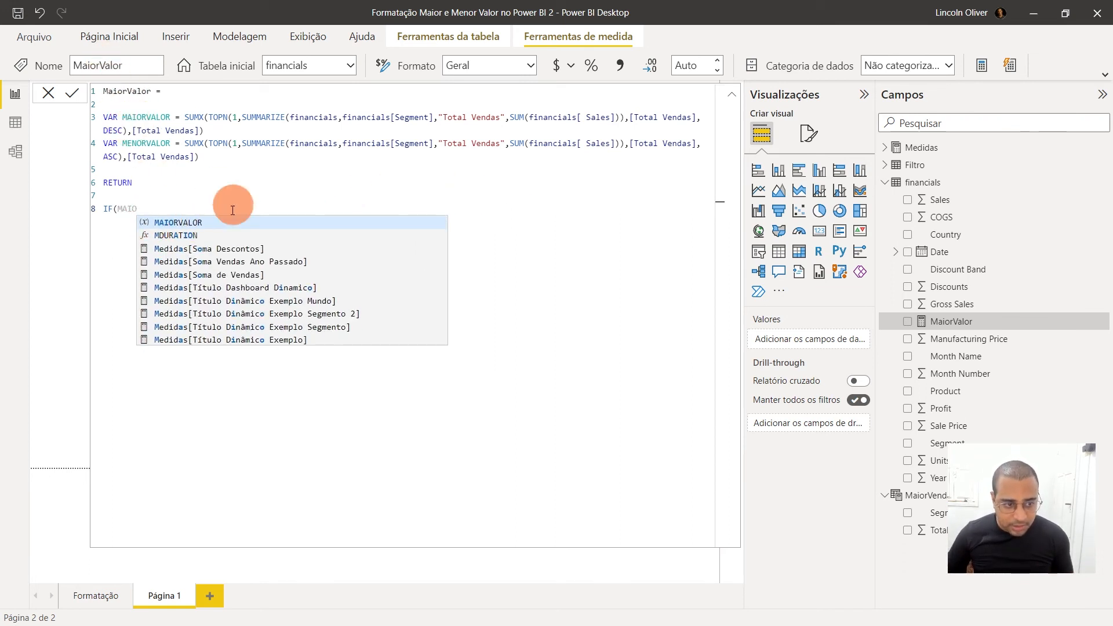
{"action": "left_click", "coordinate": [168, 224]}
{"action": "type", "text": "=SUM("}
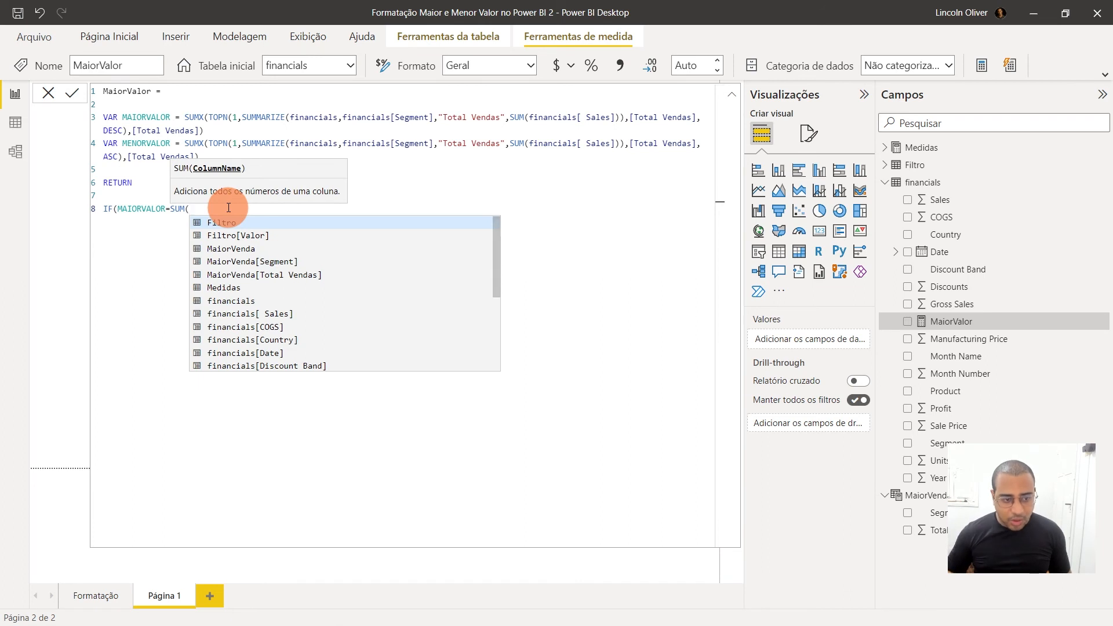
{"action": "left_click", "coordinate": [269, 318]}
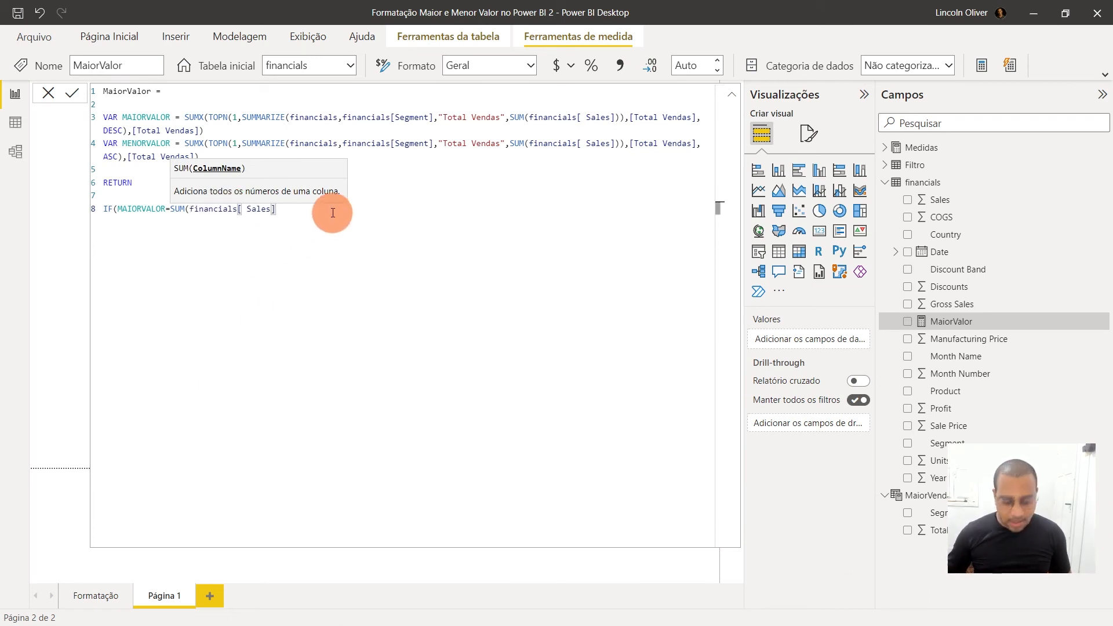
{"action": "type", "text": "),1"}
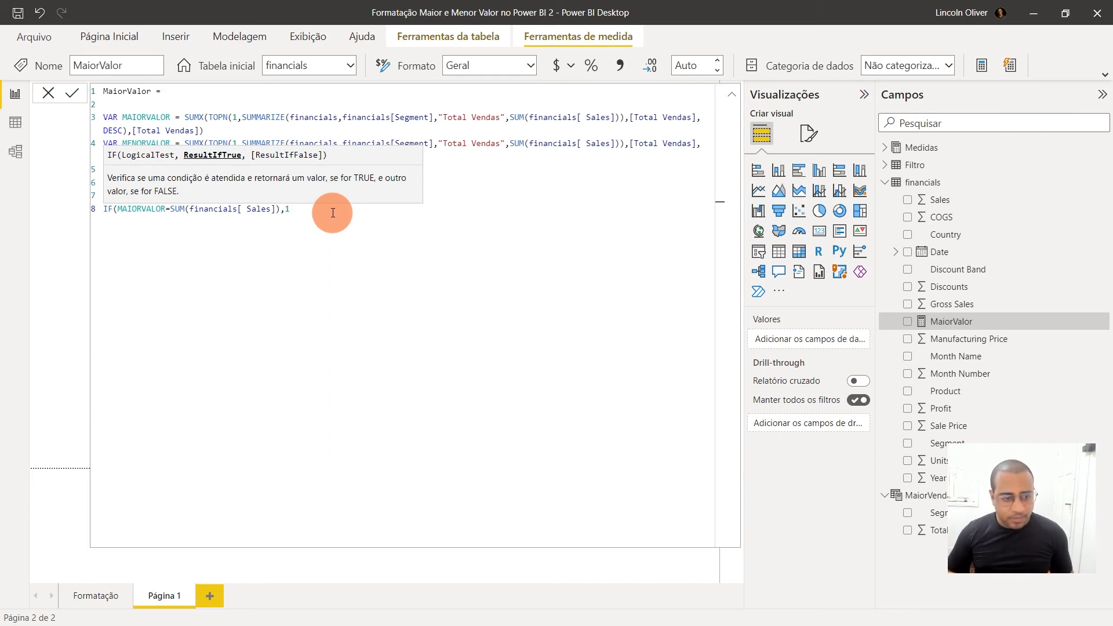
{"action": "type", "text": "IF"}
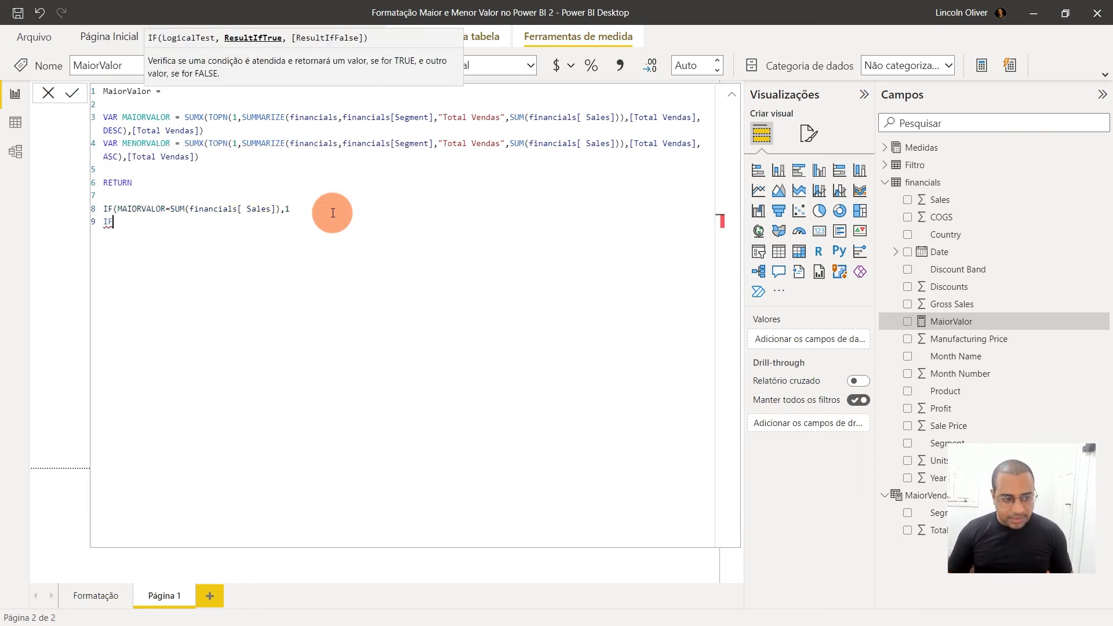
{"action": "type", "text": "(ME"}
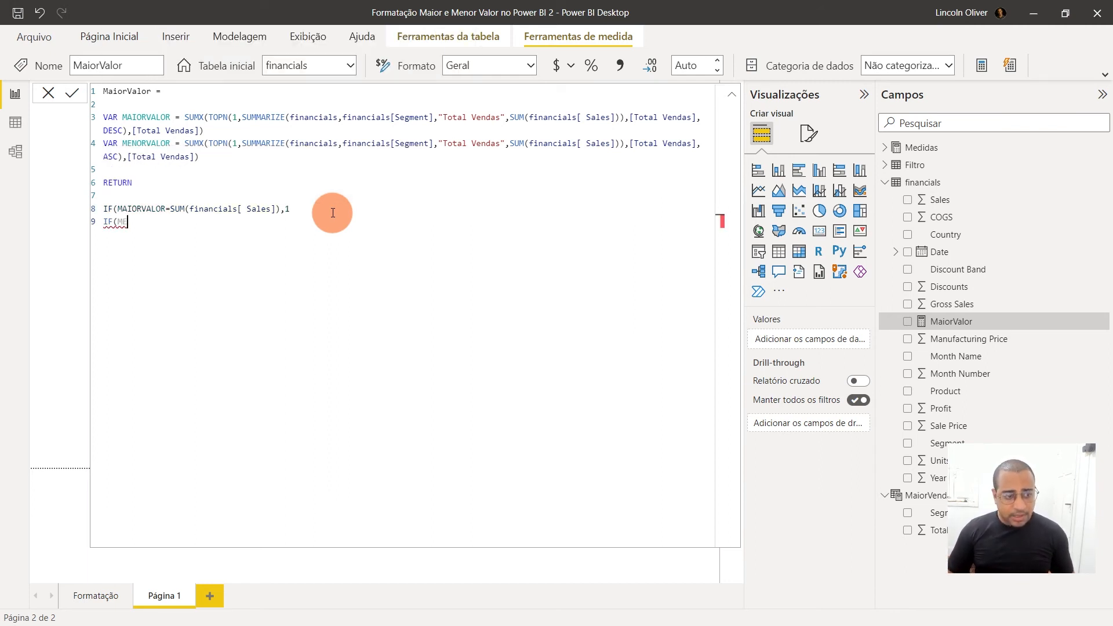
{"action": "type", "text": "NORVALOR=SUM"}
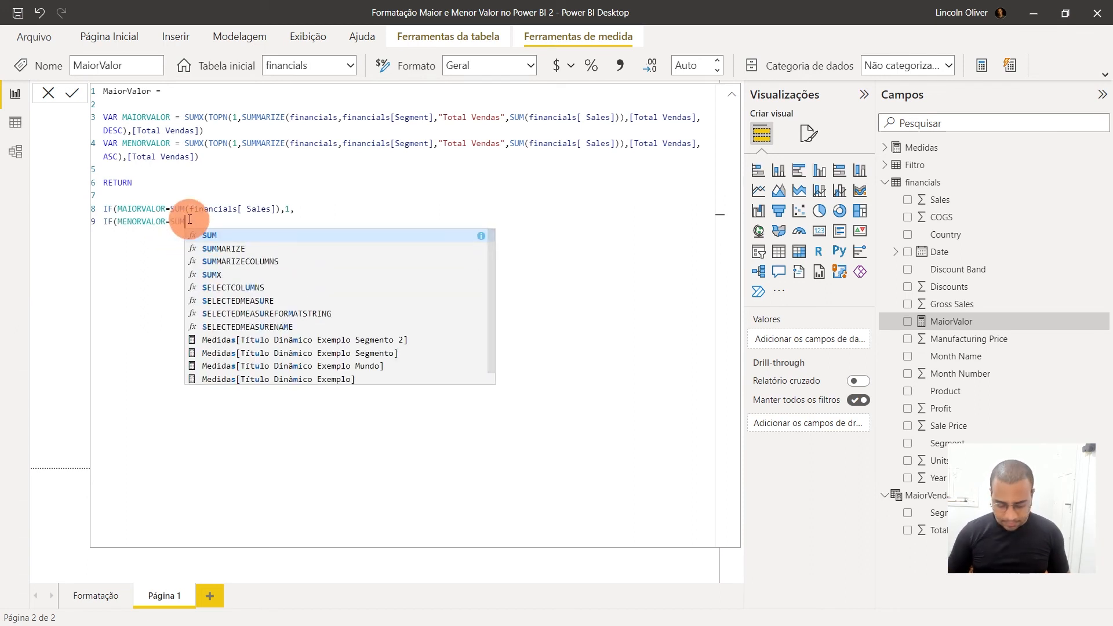
{"action": "type", "text": "("}
Add a nested IF on a new line that tests whether MENORVALOR=SUM(financials[ Sales])
{"action": "key", "text": "Left"}
{"action": "left_click", "coordinate": [189, 219]}
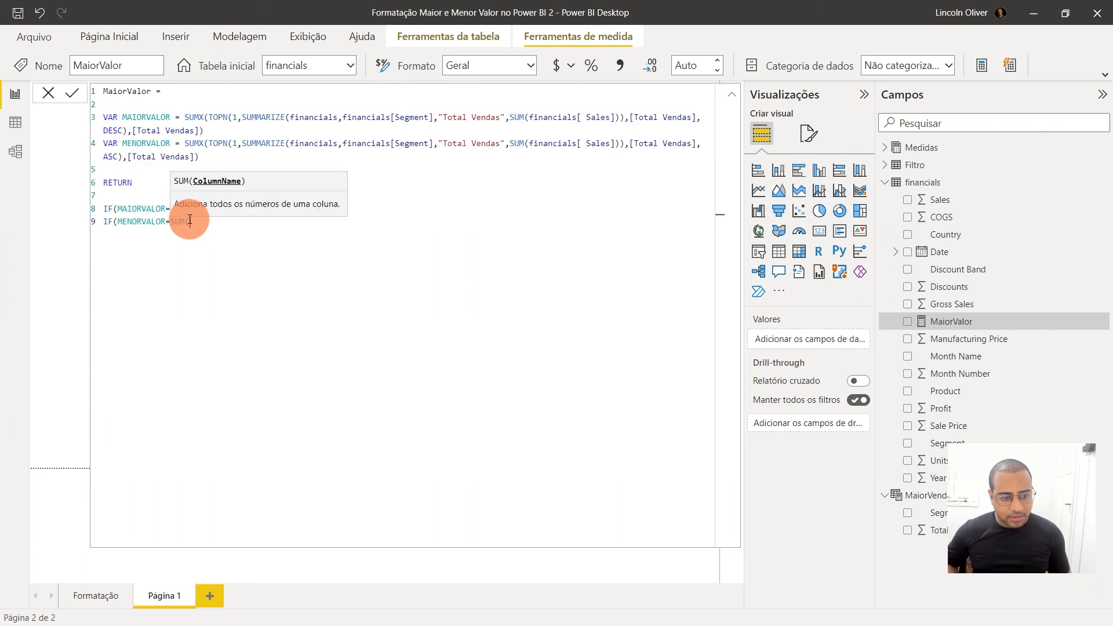
{"action": "type", "text": "SA"}
{"action": "left_click", "coordinate": [285, 239]}
{"action": "type", "text": "),2"}
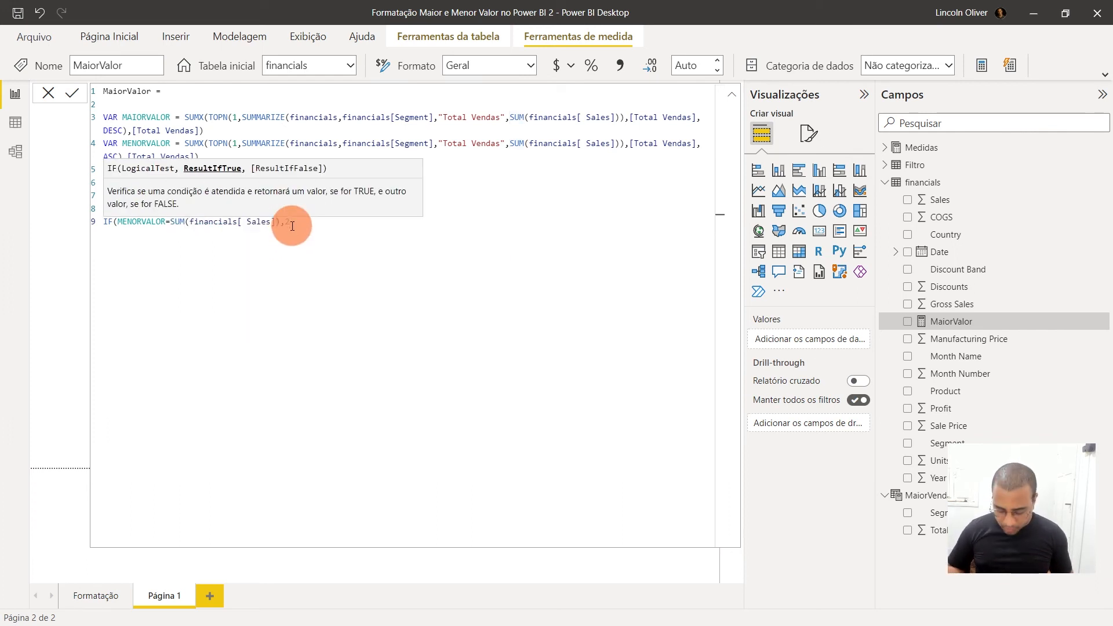
{"action": "type", "text": ",0"}
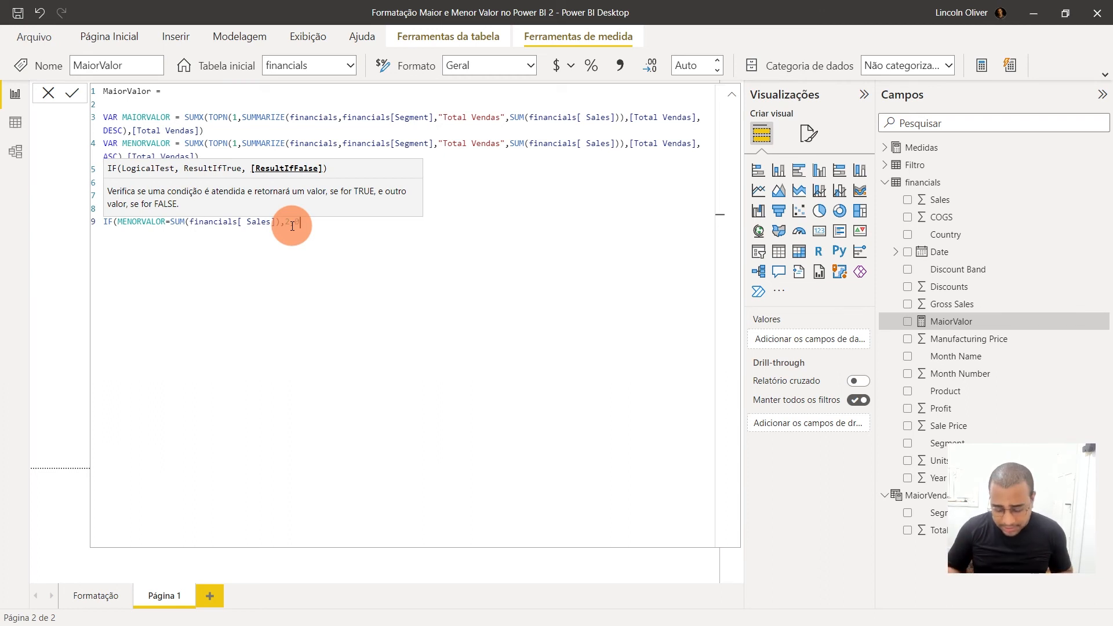
{"action": "type", "text": "))"}
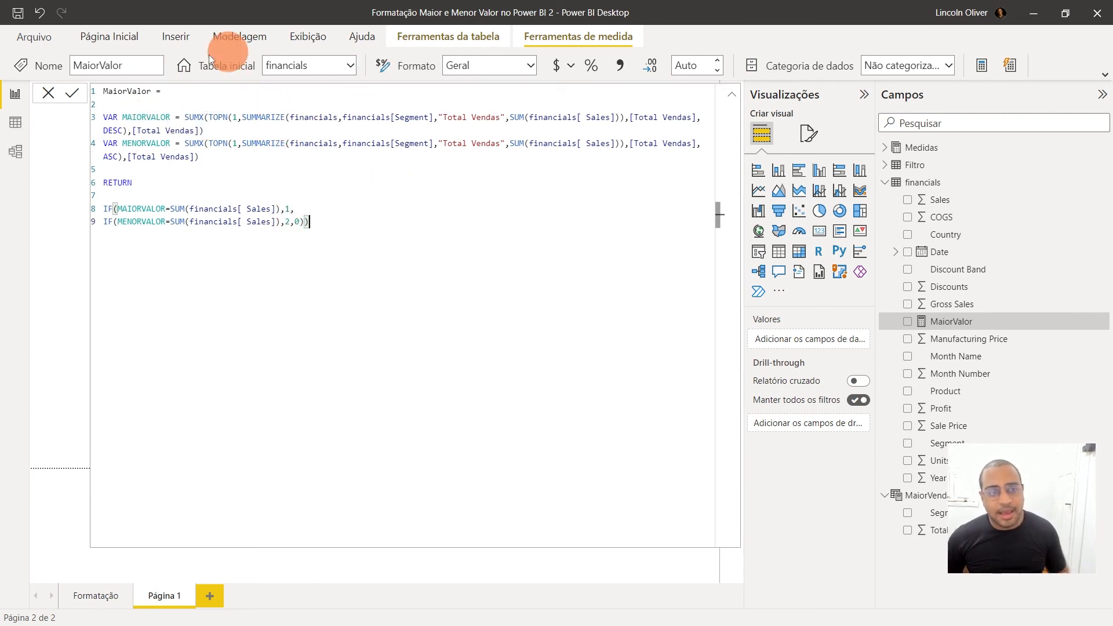
Wrap the financials table argument of SUMMARIZE in the MAIORVALOR variable with ALLSELECTED
{"action": "left_click", "coordinate": [296, 119]}
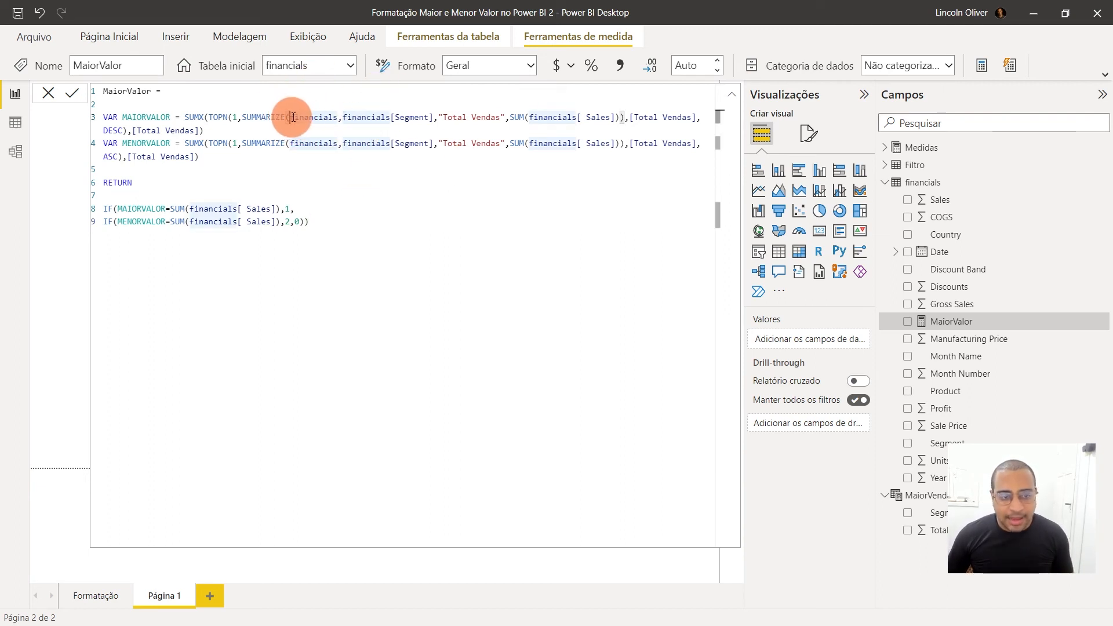
{"action": "left_click_drag", "start_coordinate": [291, 118], "coordinate": [338, 117]}
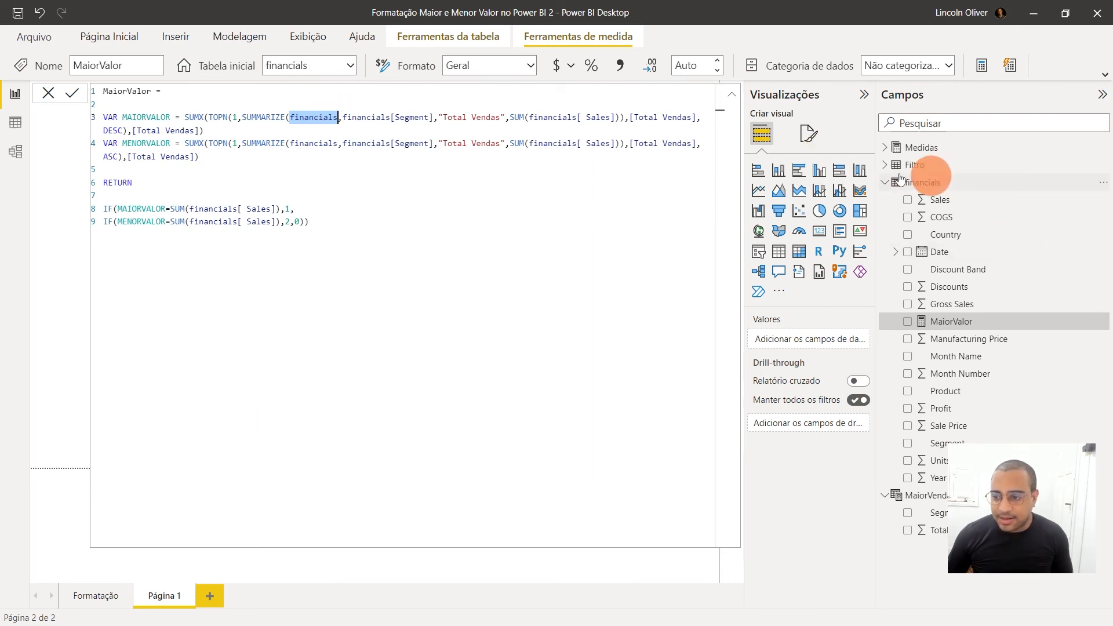
{"action": "key", "text": "Down"}
{"action": "left_click", "coordinate": [292, 118]}
{"action": "type", "text": "A"}
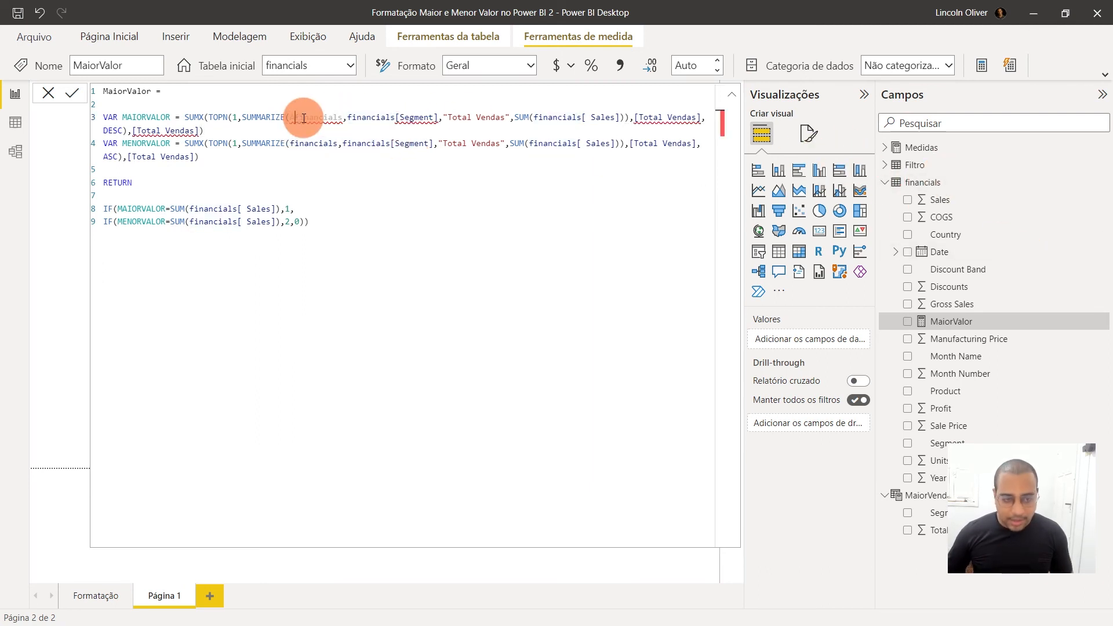
{"action": "type", "text": "LLSE"}
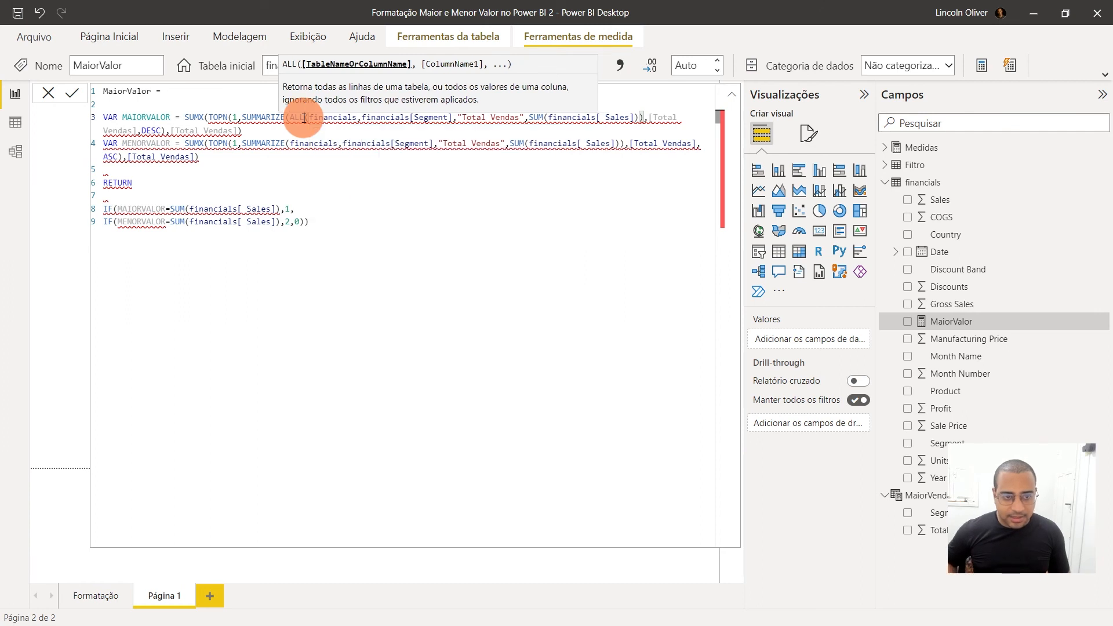
{"action": "key", "text": "Tab"}
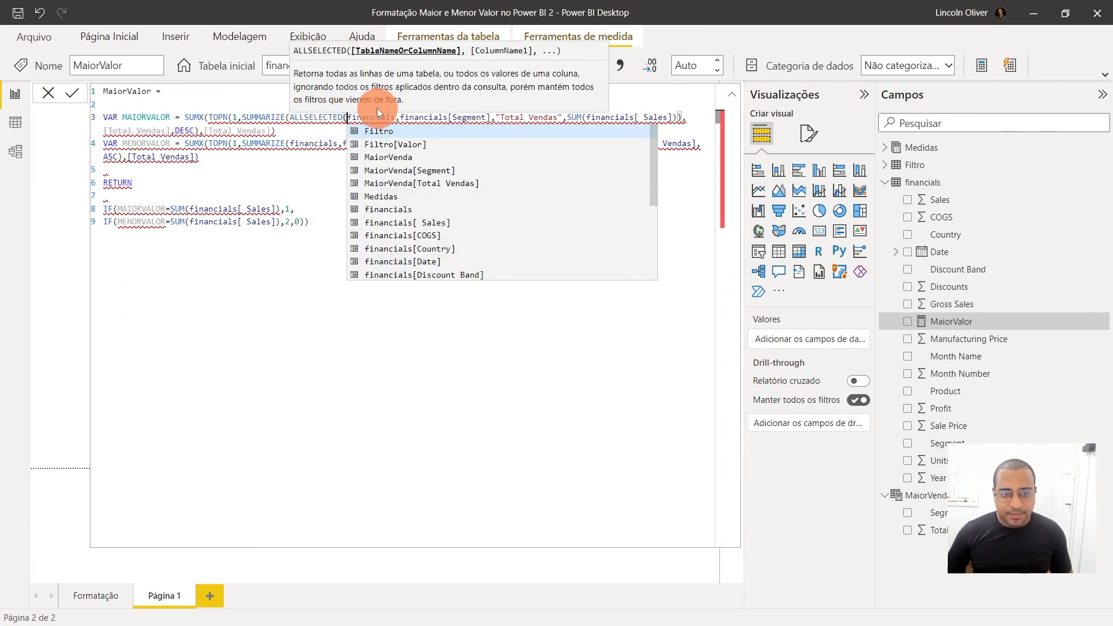
{"action": "left_click", "coordinate": [396, 118]}
{"action": "type", "text": ")"}
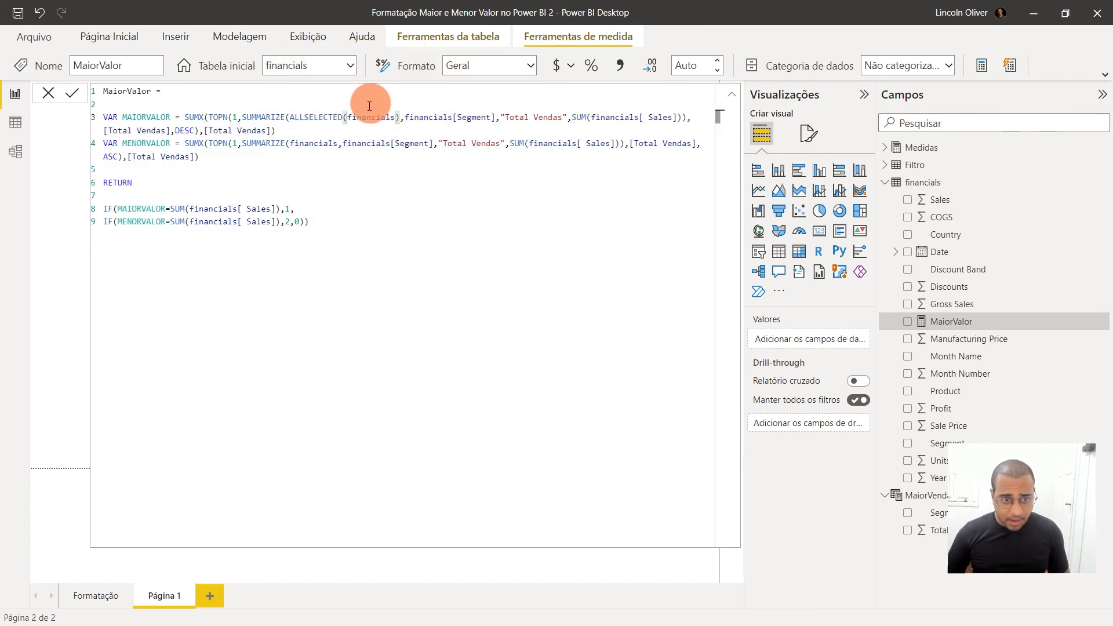
Replace the financials table argument in MENORVALOR's SUMMARIZE with a copy of ALLSELECTED(financials), and commit the measure
{"action": "left_click_drag", "start_coordinate": [290, 143], "coordinate": [349, 118]}
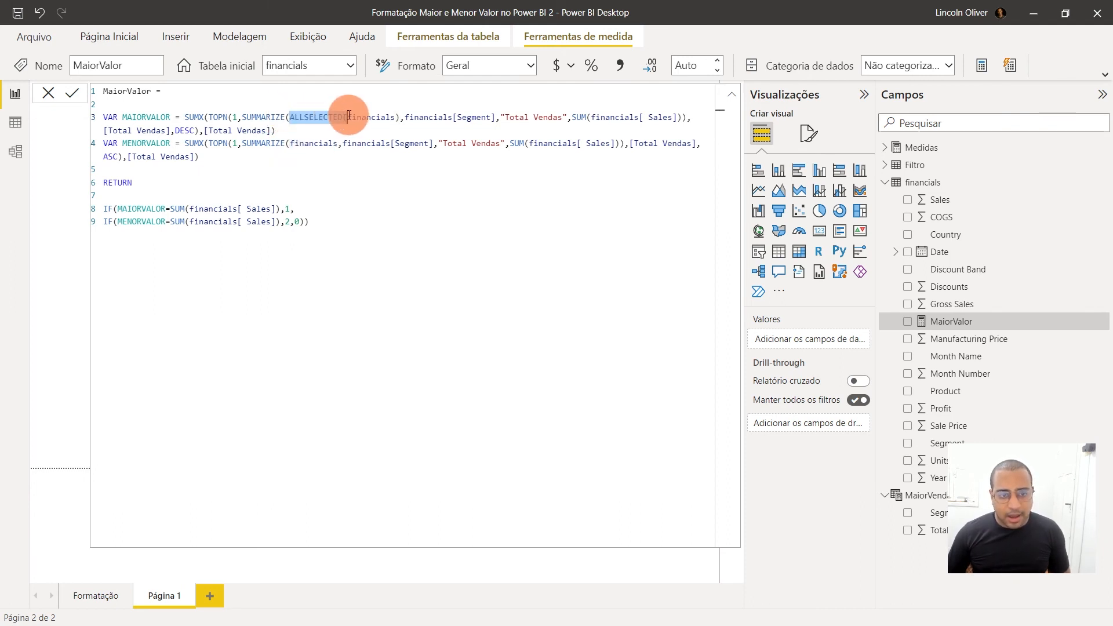
{"action": "double_click", "coordinate": [367, 117]}
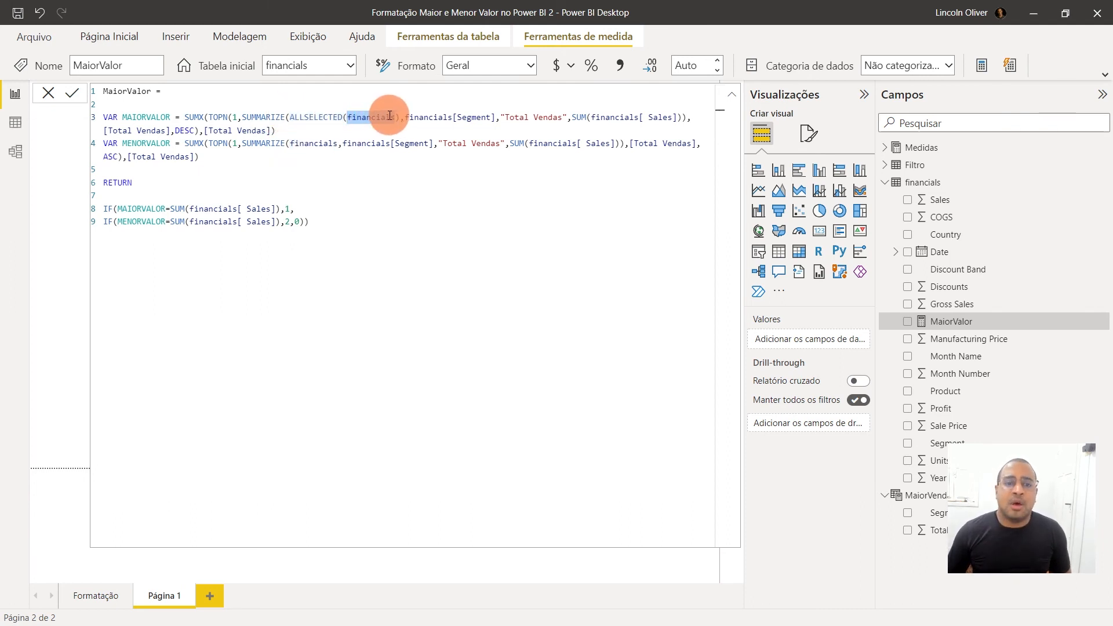
{"action": "left_click", "coordinate": [397, 117]}
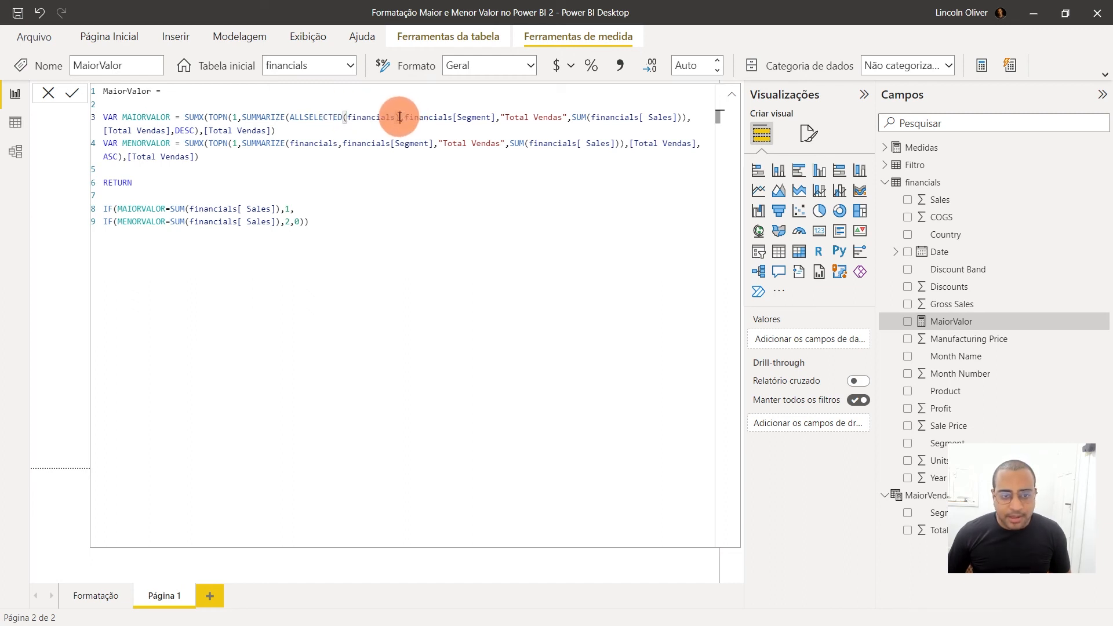
{"action": "left_click_drag", "start_coordinate": [375, 119], "coordinate": [293, 117]}
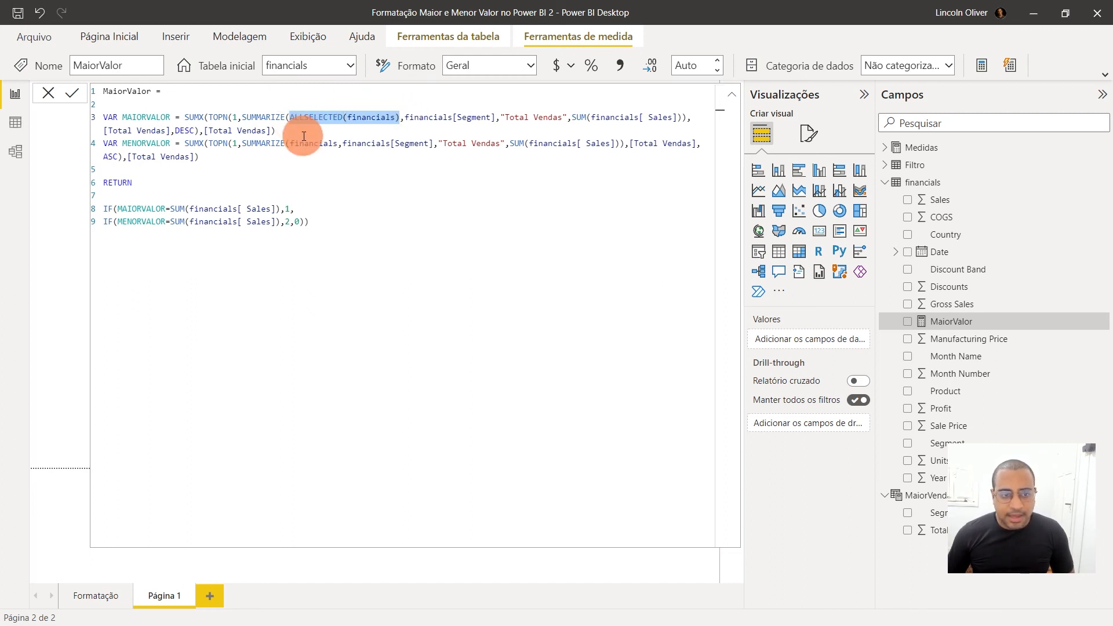
{"action": "left_click", "coordinate": [306, 144]}
{"action": "double_click", "coordinate": [305, 143]}
{"action": "type", "text": "ALLSELECTED(financials)"}
{"action": "left_click", "coordinate": [379, 231]}
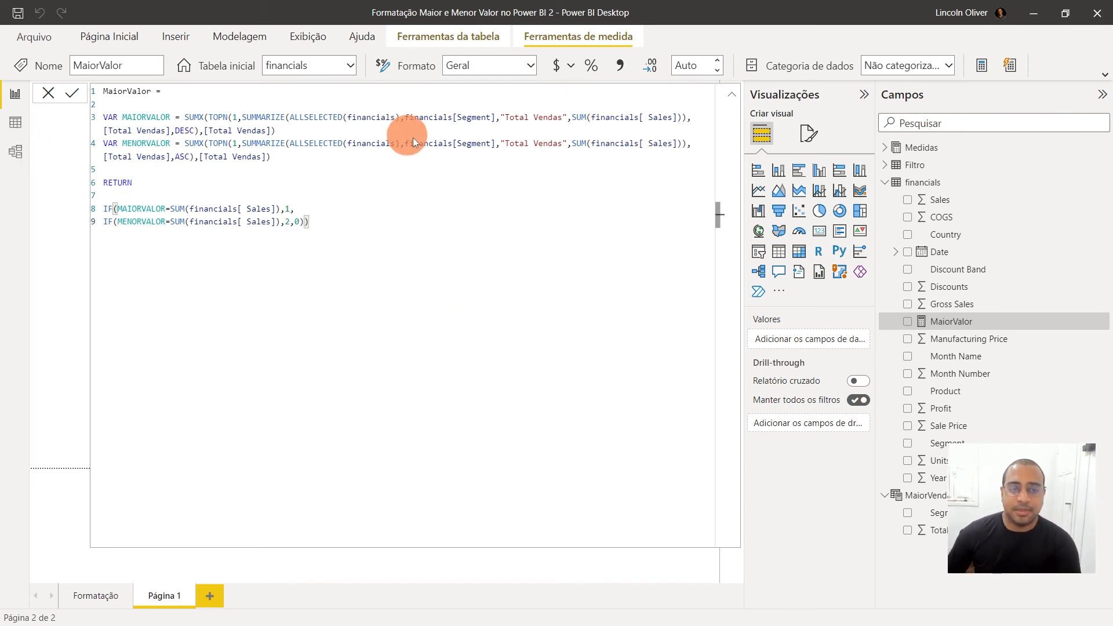
Collapse the formula editor and move the segment sales table up beside the Country filter
{"action": "left_click", "coordinate": [737, 94]}
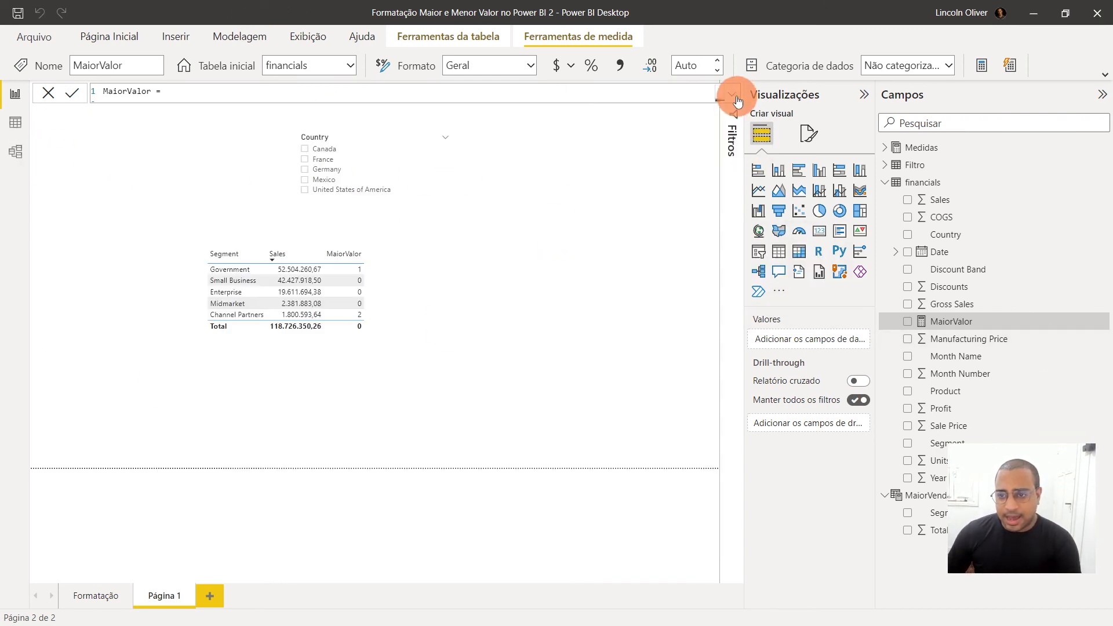
{"action": "left_click", "coordinate": [499, 311]}
{"action": "left_click_drag", "start_coordinate": [499, 310], "coordinate": [685, 208]}
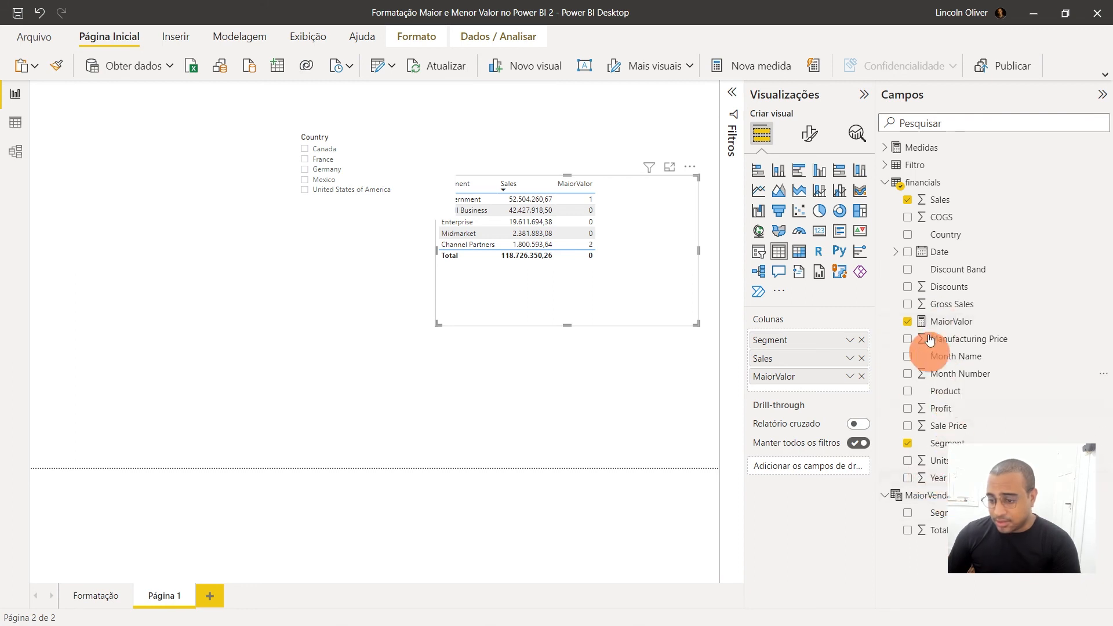
Rename the MaiorValor measure as Formatação in its formula and commit the change
{"action": "left_click", "coordinate": [946, 326]}
{"action": "double_click", "coordinate": [128, 91]}
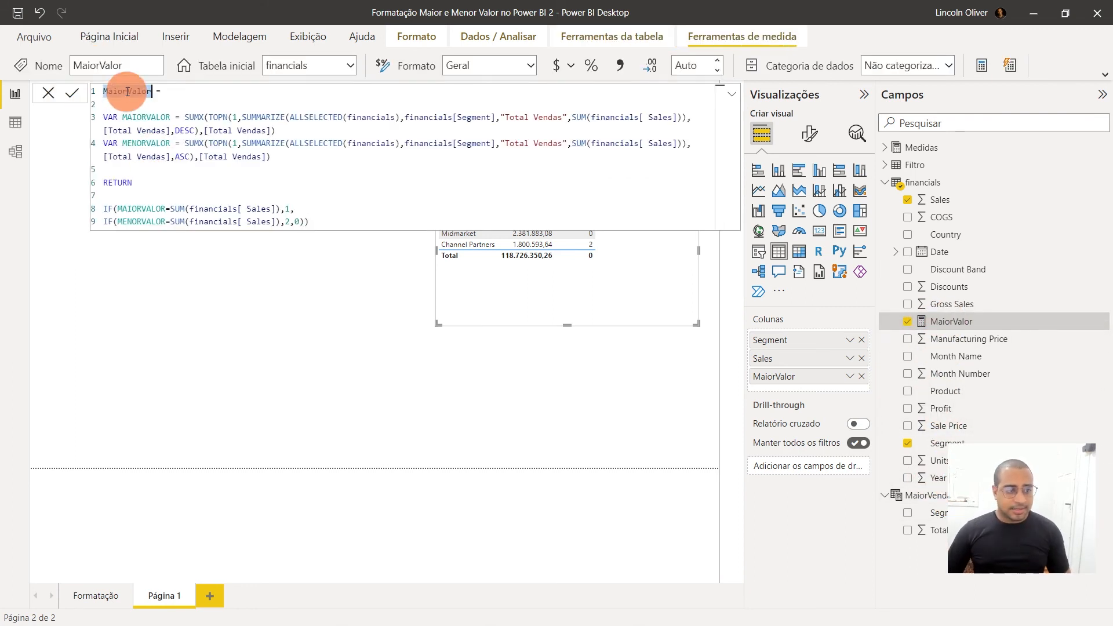
{"action": "type", "text": "FORM"}
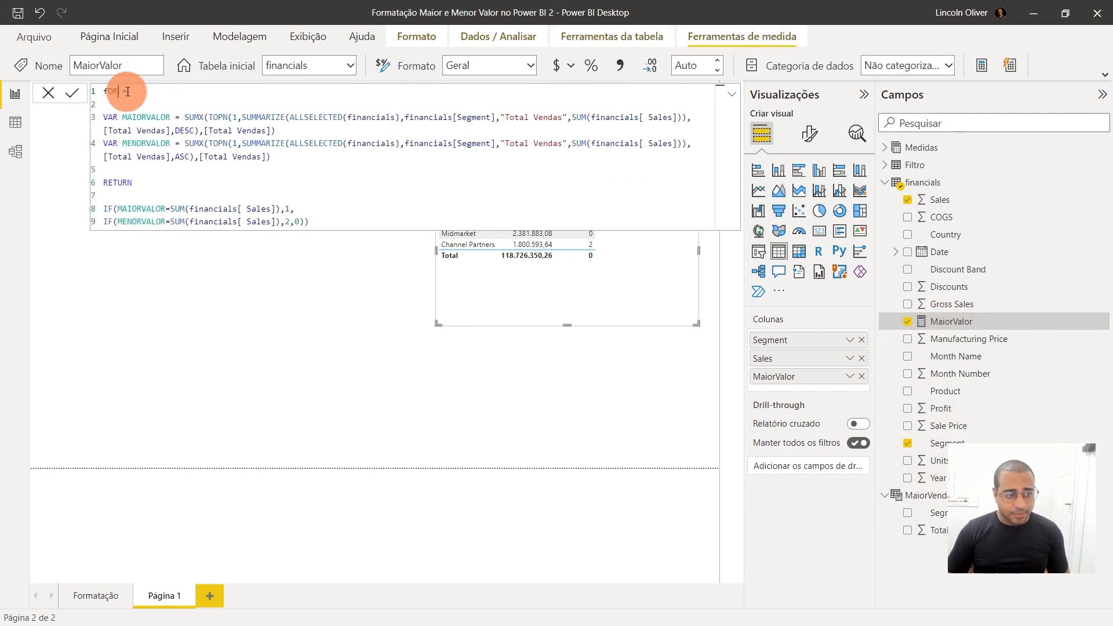
{"action": "key", "text": "BackSpace"}
{"action": "key", "text": "BackSpace"}
{"action": "key", "text": "BackSpace"}
{"action": "key", "text": "BackSpace"}
{"action": "key", "text": "Caps_Lock"}
{"action": "type", "text": "Formata"}
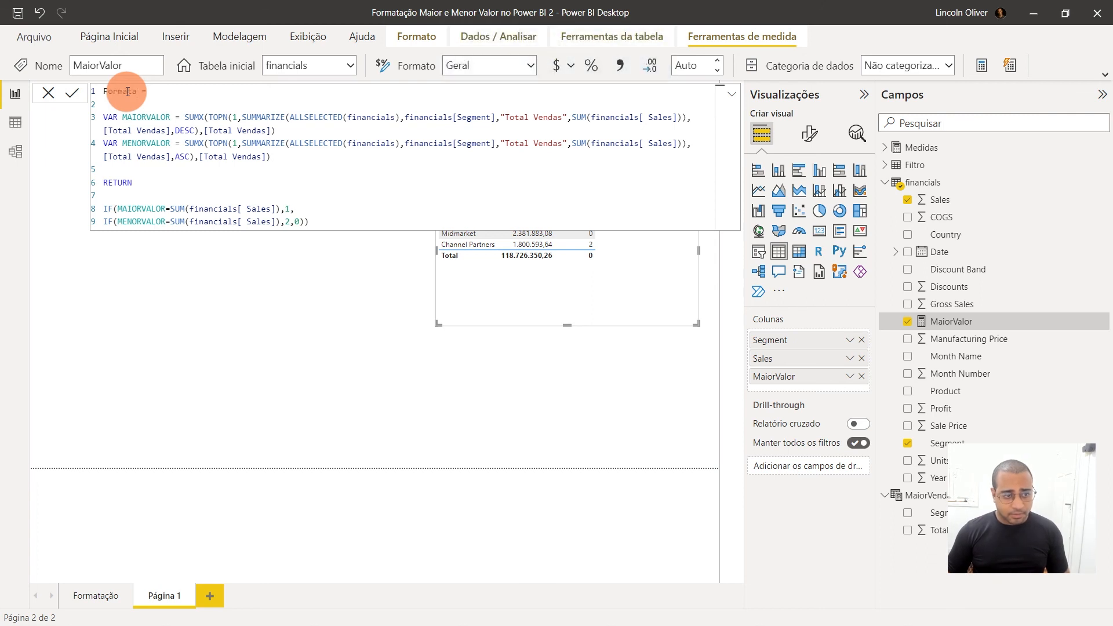
{"action": "type", "text": "ção"}
{"action": "key", "text": "Return"}
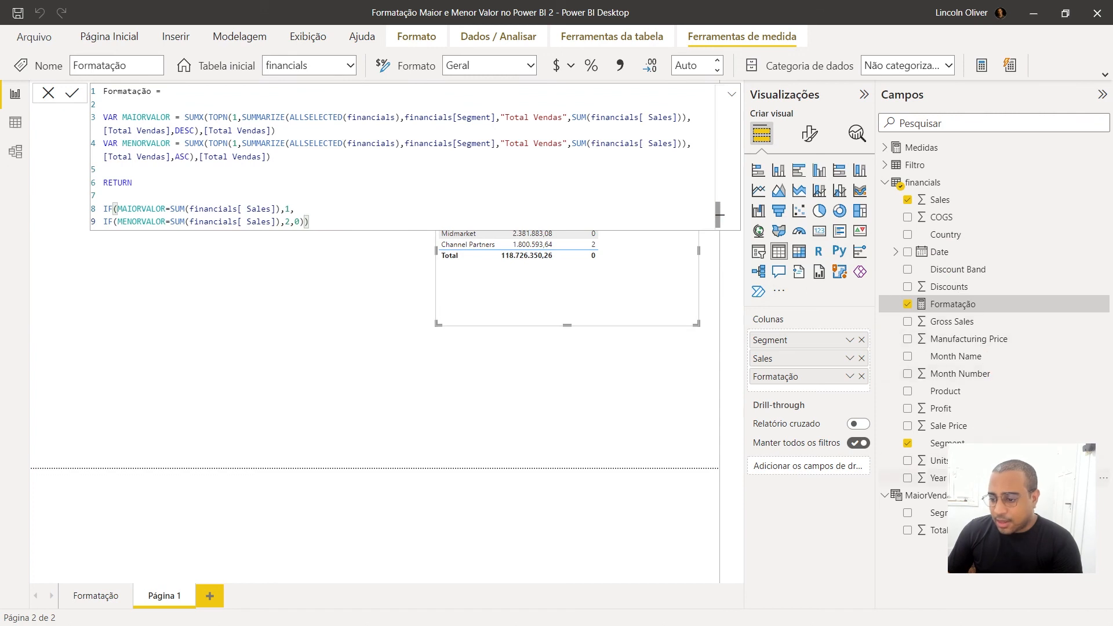
Delete the MaiorVenda table from the model and confirm the deletion
{"action": "left_click", "coordinate": [1103, 497]}
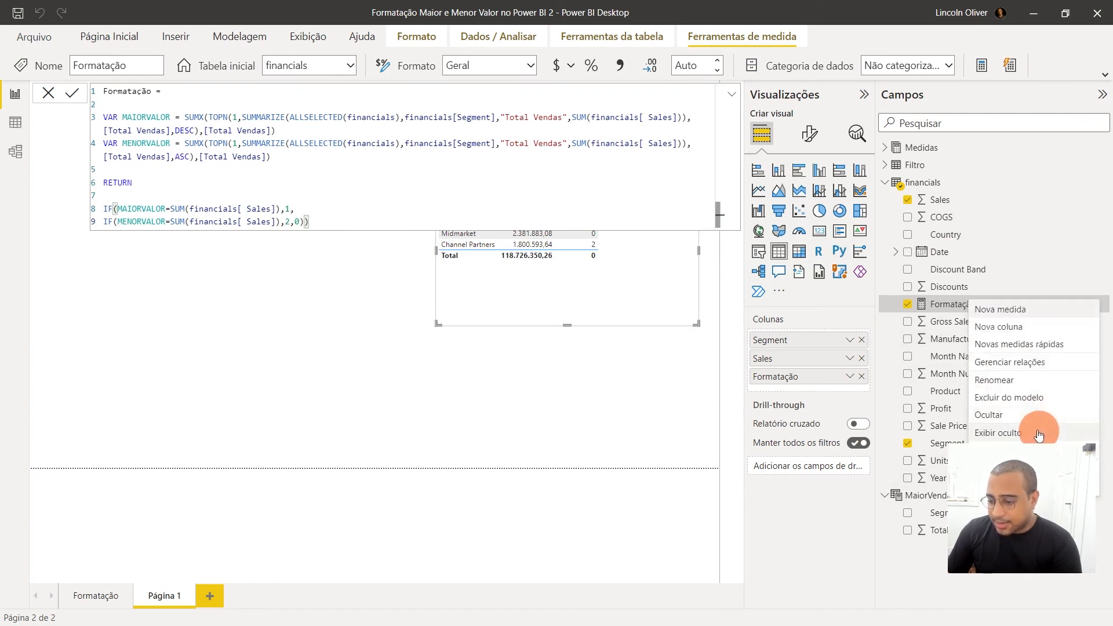
{"action": "left_click", "coordinate": [1010, 388]}
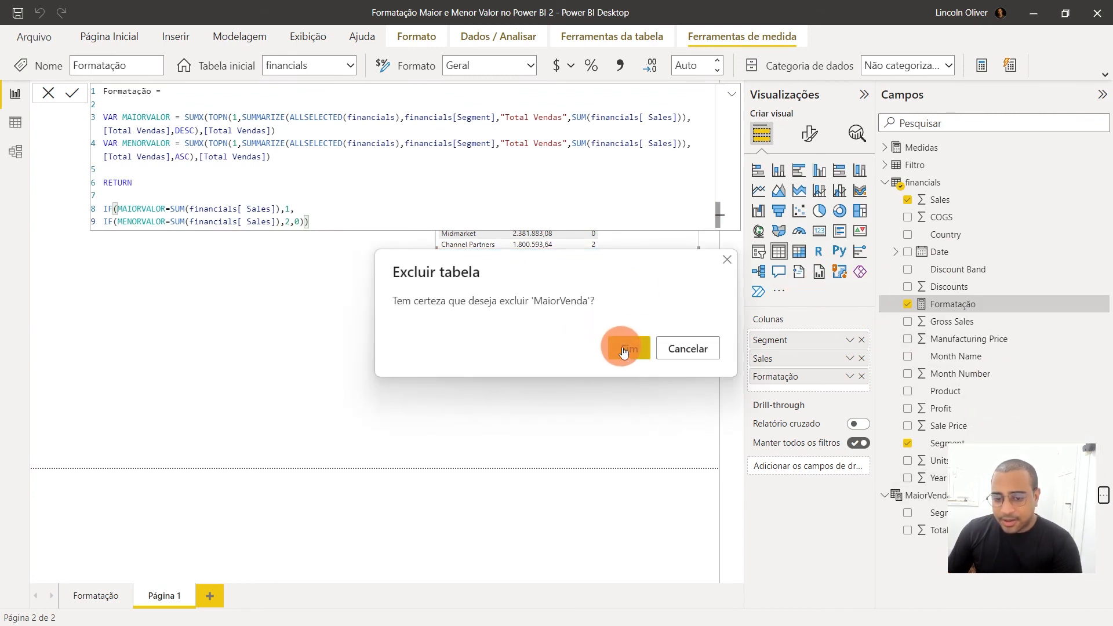
{"action": "left_click", "coordinate": [617, 347]}
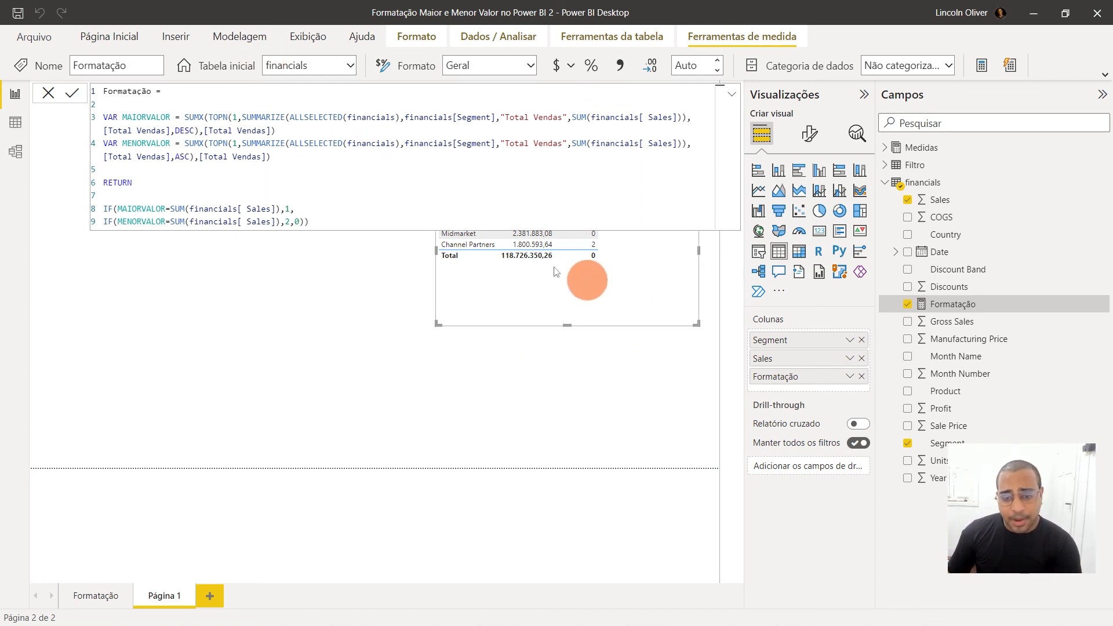
On the Formatação report page, open the conditional formatting of the column colours for the Vendas Por Segmento chart
{"action": "left_click", "coordinate": [15, 122]}
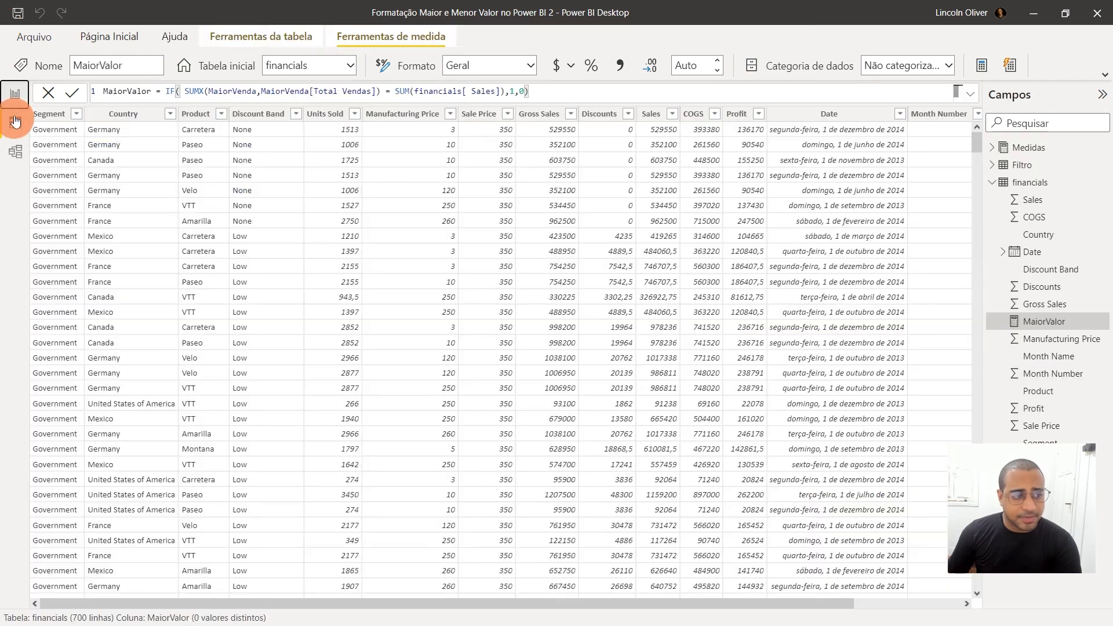
{"action": "left_click", "coordinate": [14, 94]}
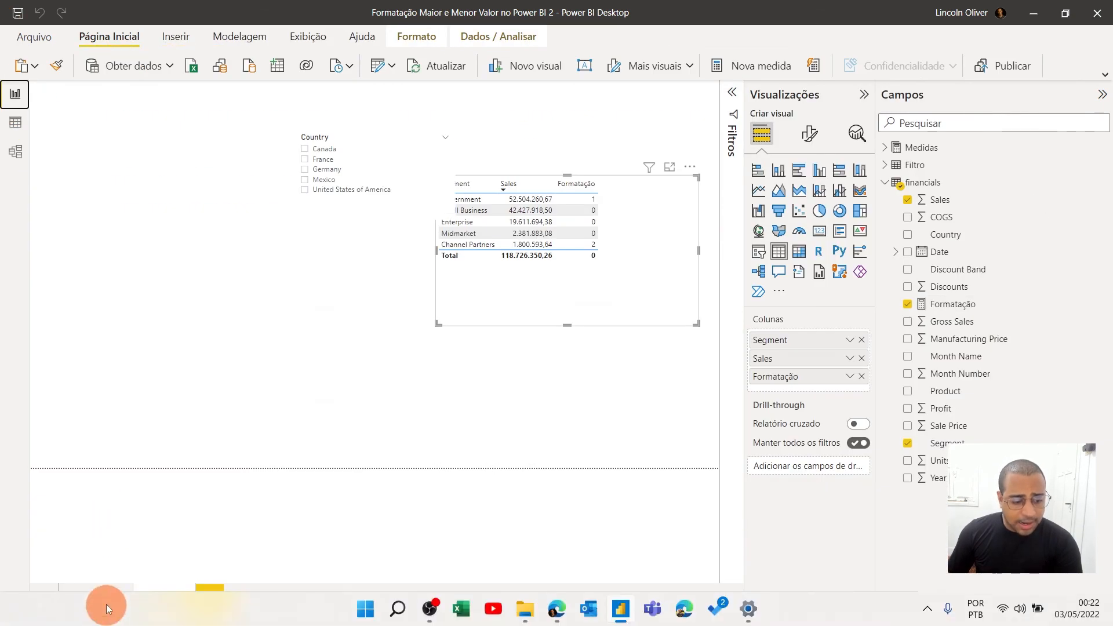
{"action": "left_click", "coordinate": [107, 590]}
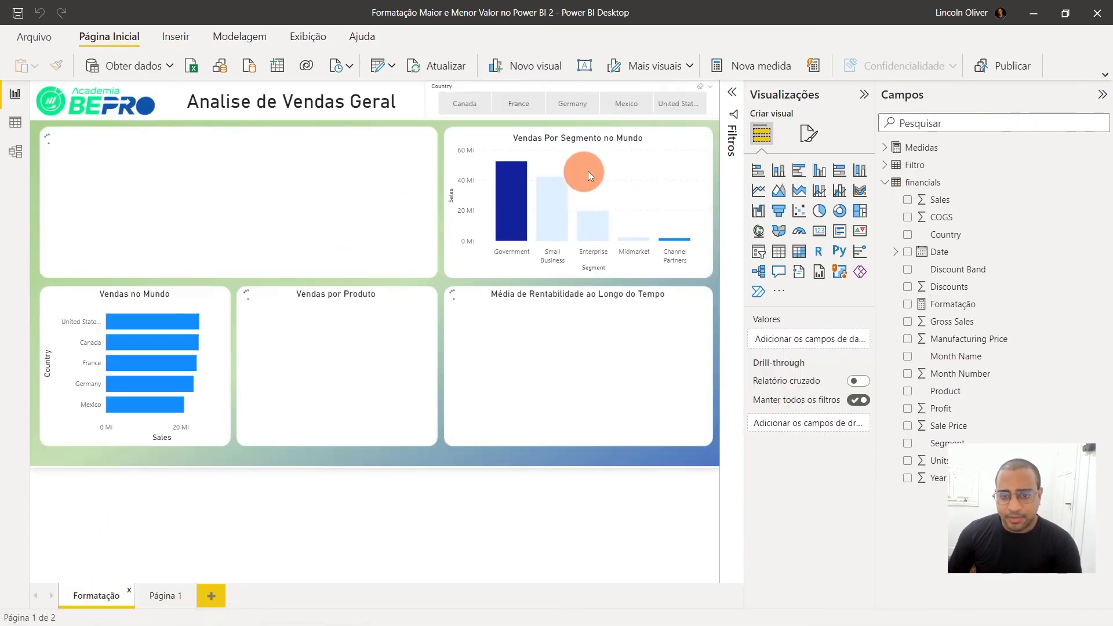
{"action": "left_click", "coordinate": [594, 152]}
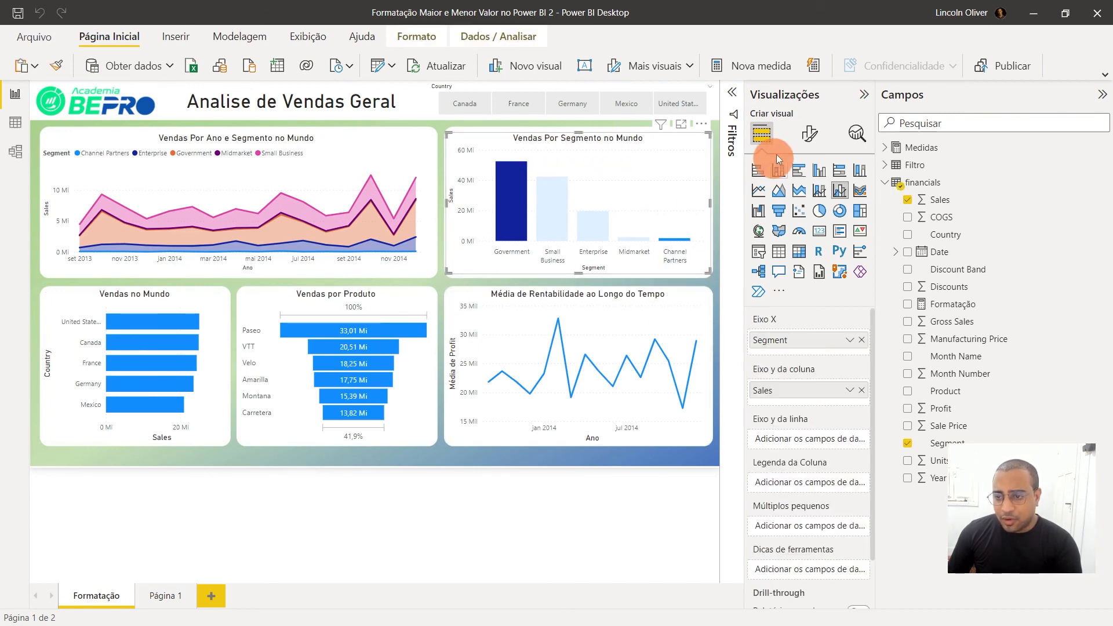
{"action": "left_click", "coordinate": [807, 137]}
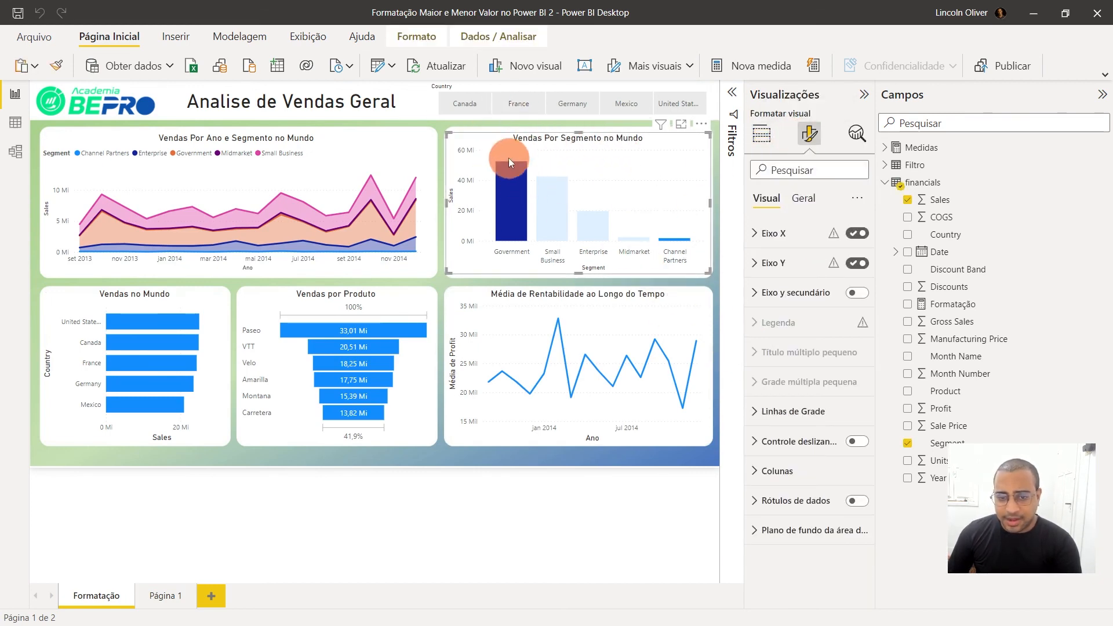
{"action": "left_click", "coordinate": [777, 471]}
{"action": "scroll", "coordinate": [804, 451], "scroll_direction": "down", "scroll_amount": 1}
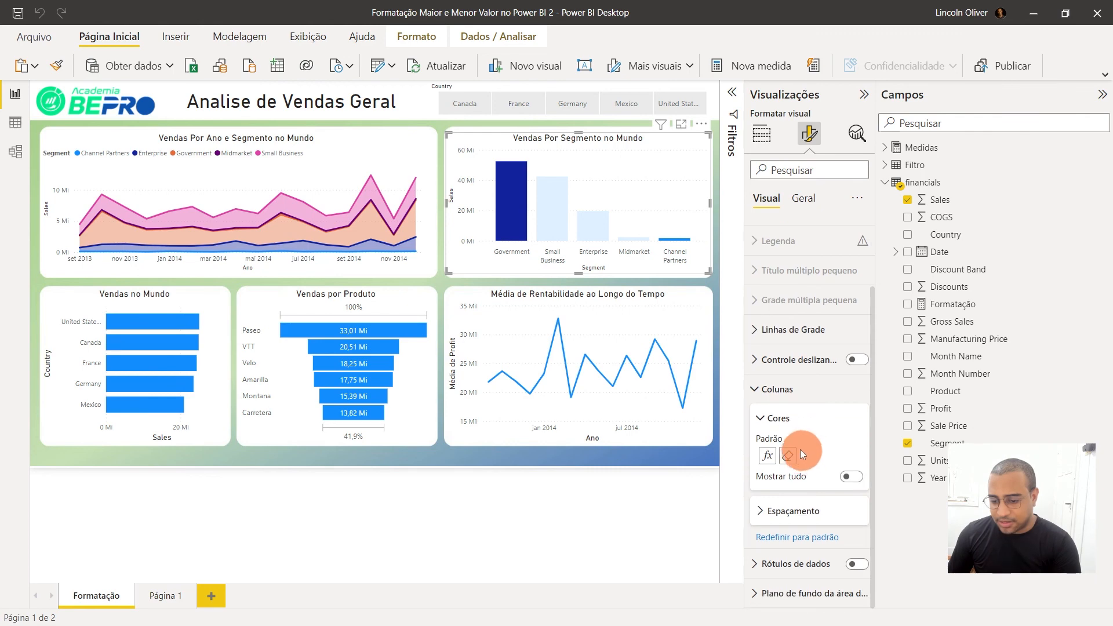
{"action": "left_click", "coordinate": [766, 457]}
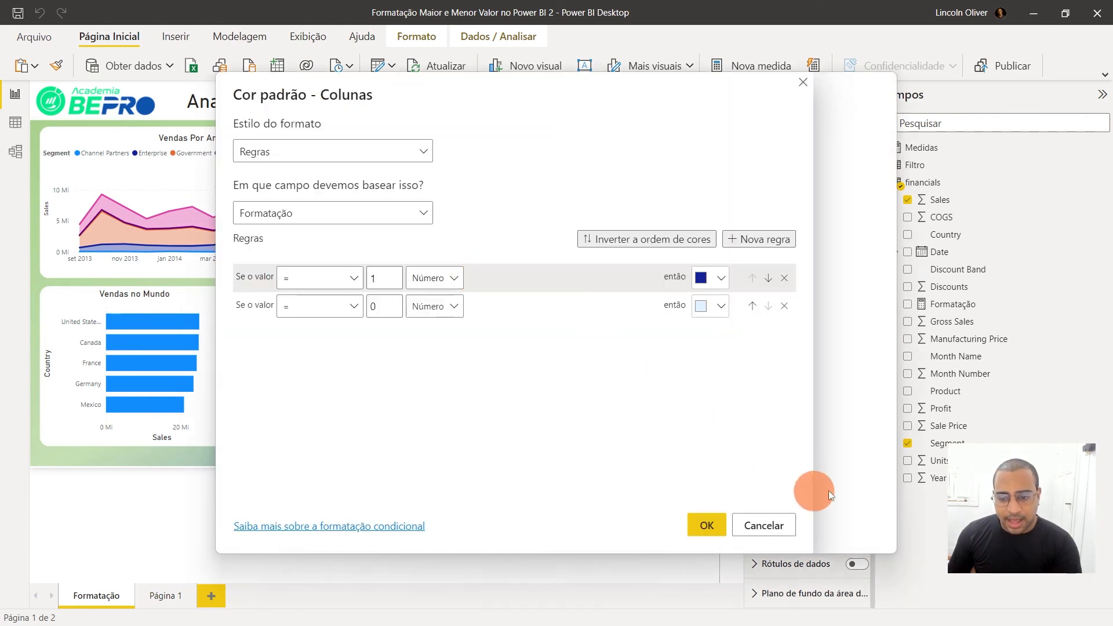
Add a colour rule for values equal to the number 2, give it the bright blue theme colour, and apply the rules
{"action": "left_click", "coordinate": [748, 244]}
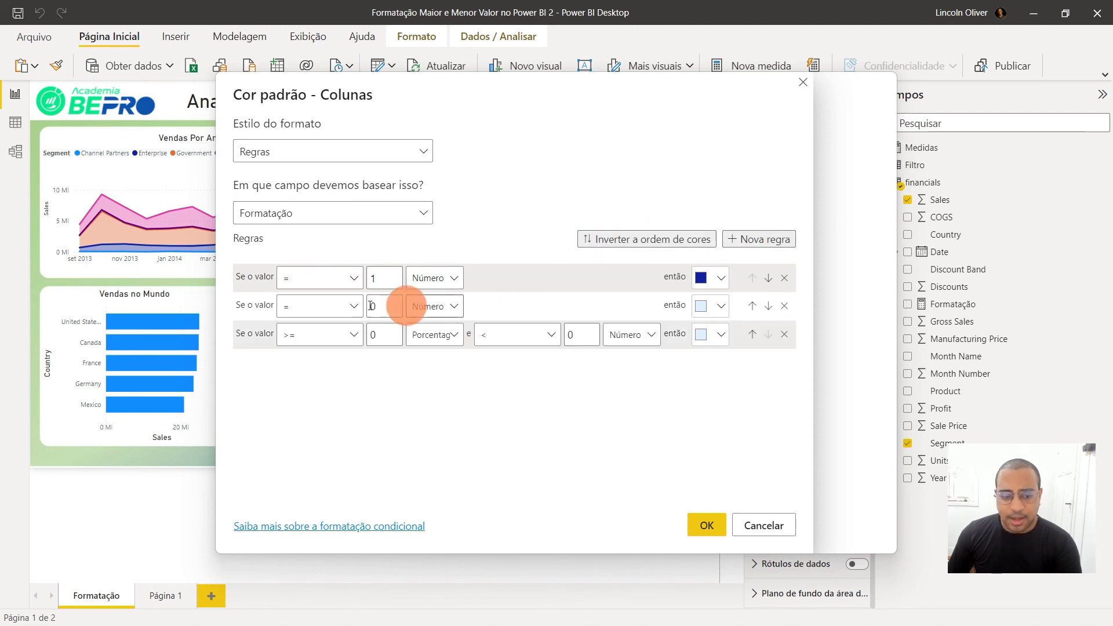
{"action": "left_click", "coordinate": [299, 337]}
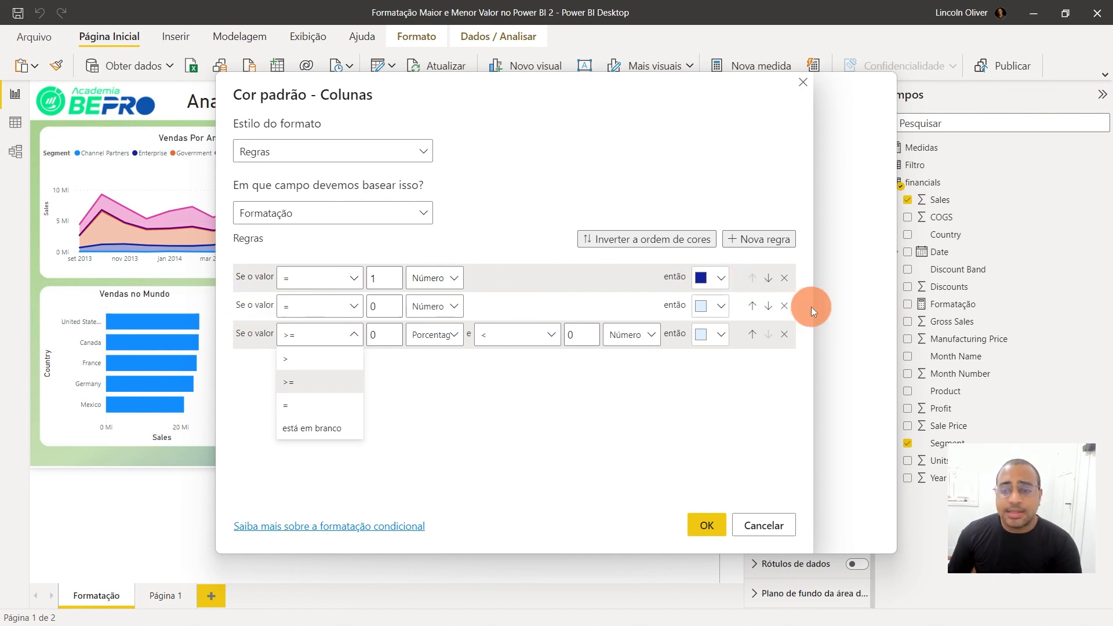
{"action": "left_click", "coordinate": [315, 406]}
{"action": "left_click", "coordinate": [392, 341]}
{"action": "type", "text": "2"}
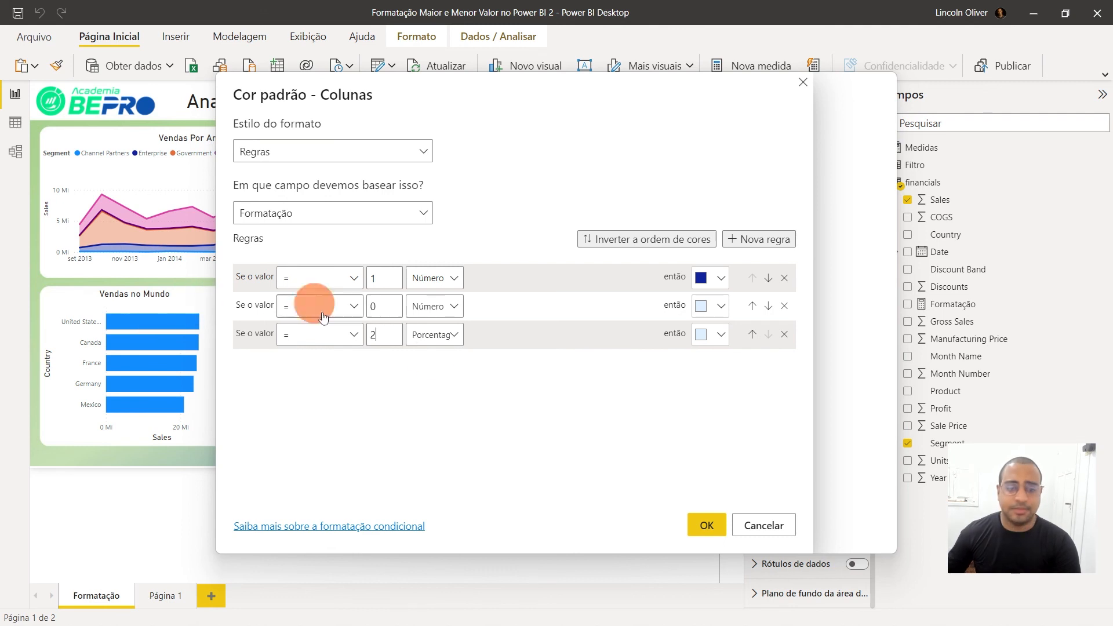
{"action": "left_click", "coordinate": [451, 340]}
{"action": "left_click", "coordinate": [435, 356]}
{"action": "left_click", "coordinate": [705, 336]}
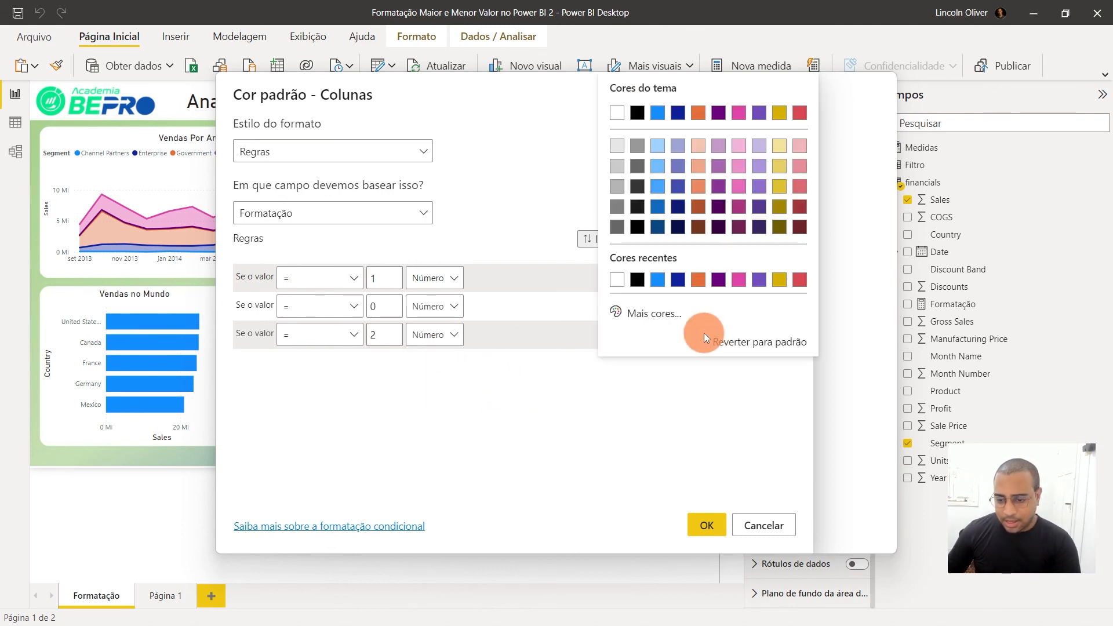
{"action": "left_click", "coordinate": [656, 116]}
{"action": "left_click", "coordinate": [706, 525]}
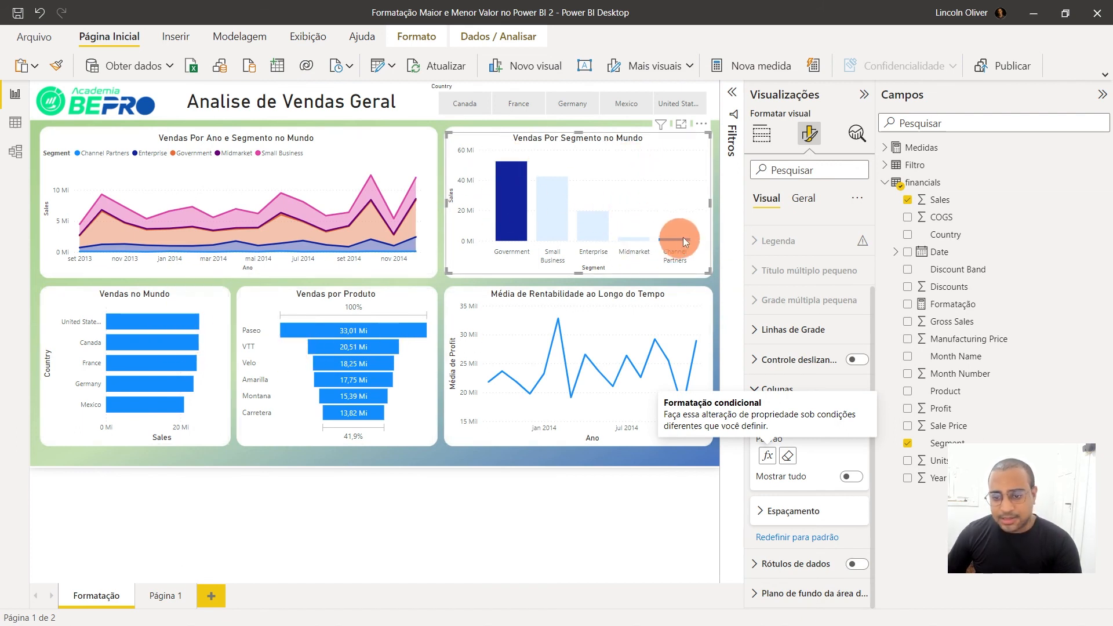
Cross-filter the report by different countries in Vendas no Mundo to check the highlighted segment columns
{"action": "left_click", "coordinate": [125, 342]}
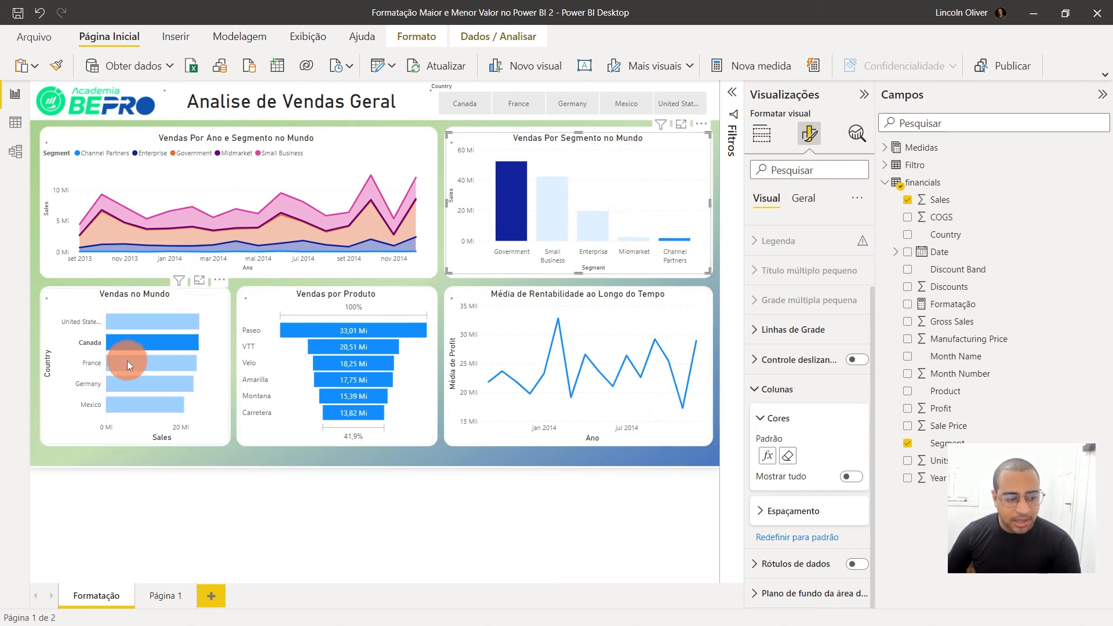
{"action": "left_click", "coordinate": [128, 362]}
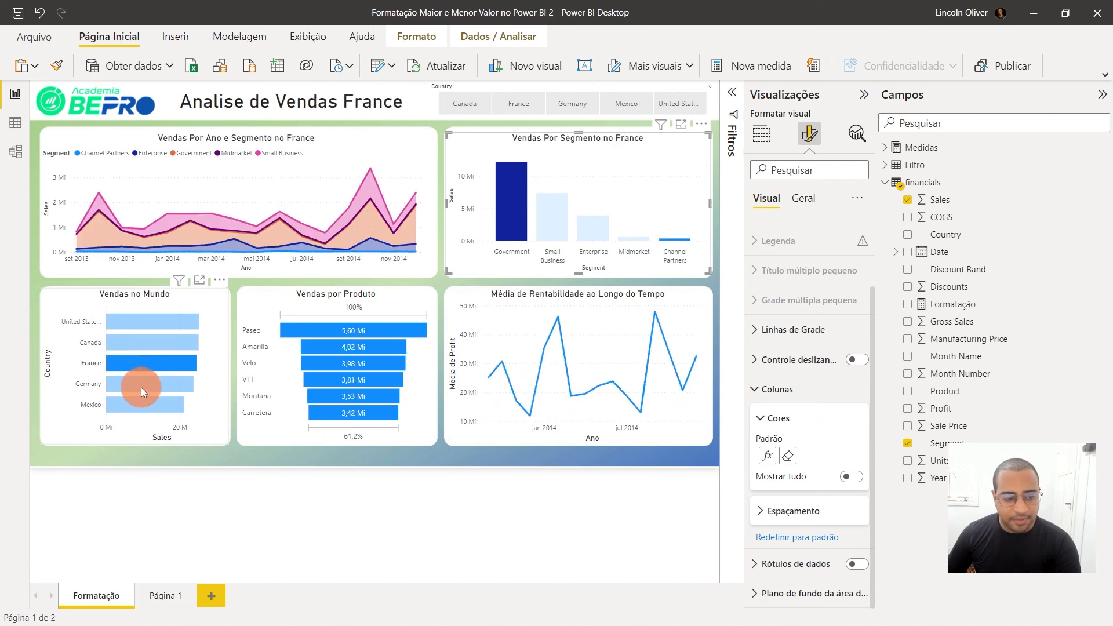
{"action": "left_click", "coordinate": [141, 385]}
{"action": "left_click", "coordinate": [673, 240]}
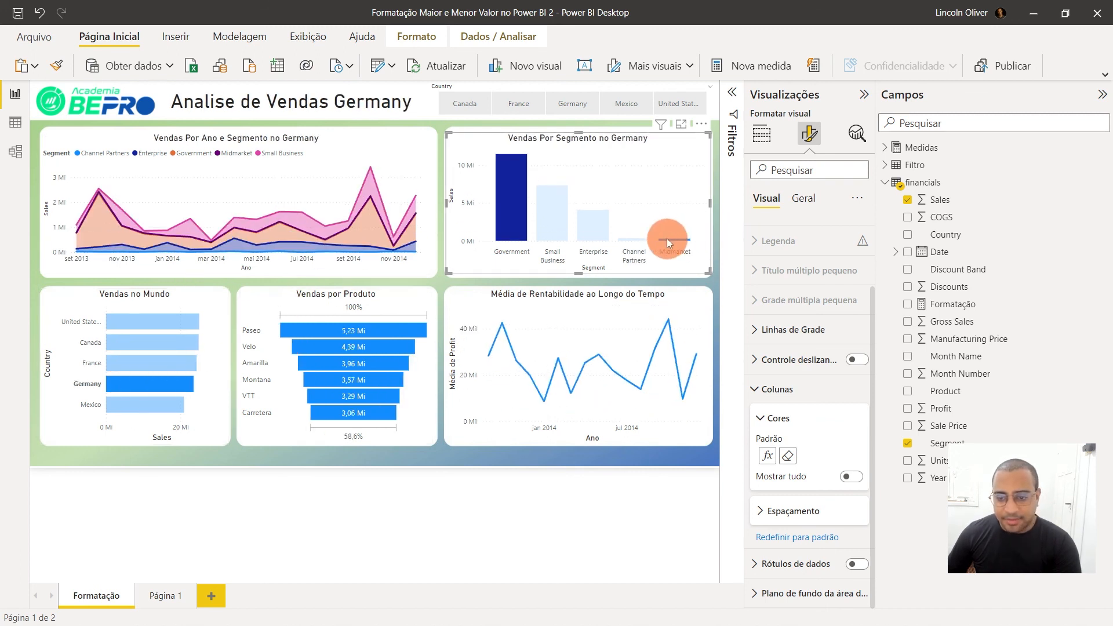
{"action": "left_click", "coordinate": [150, 319]}
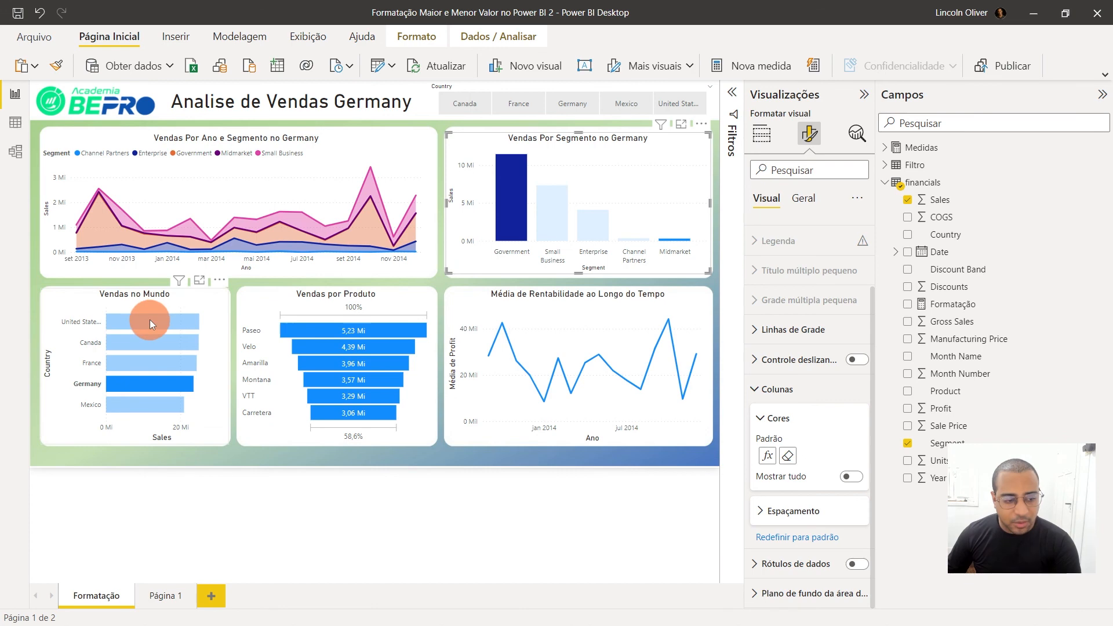
{"action": "left_click", "coordinate": [152, 343]}
{"action": "left_click", "coordinate": [158, 362]}
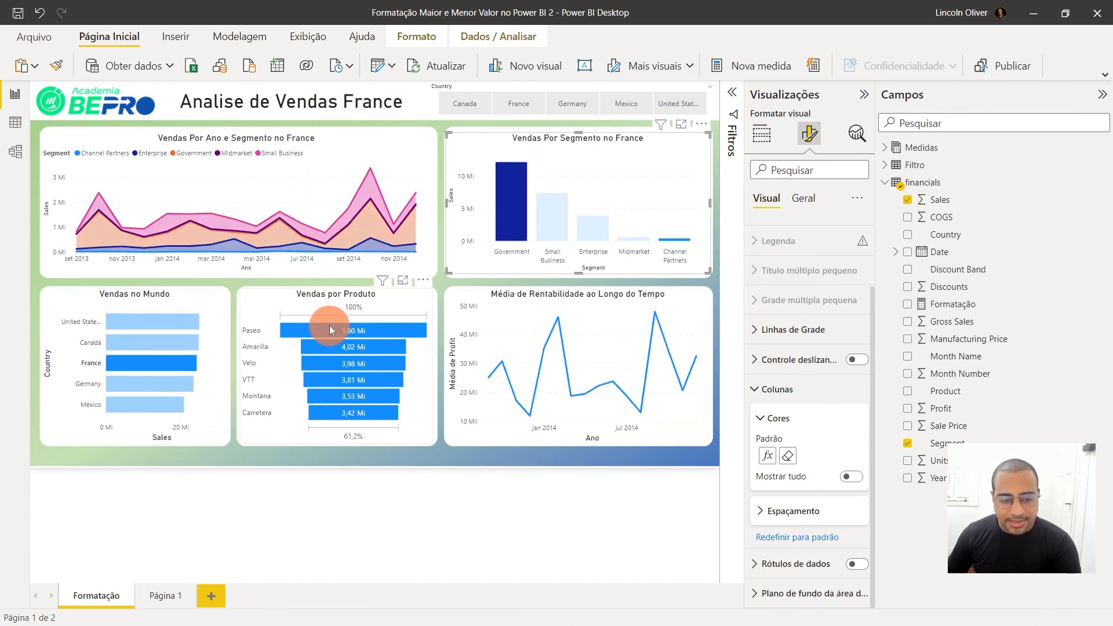
Cross-filter the report by several products, including Velo and Amarilla, to check the highlighted segment columns
{"action": "left_click", "coordinate": [331, 329]}
{"action": "left_click", "coordinate": [348, 348]}
{"action": "left_click", "coordinate": [354, 363]}
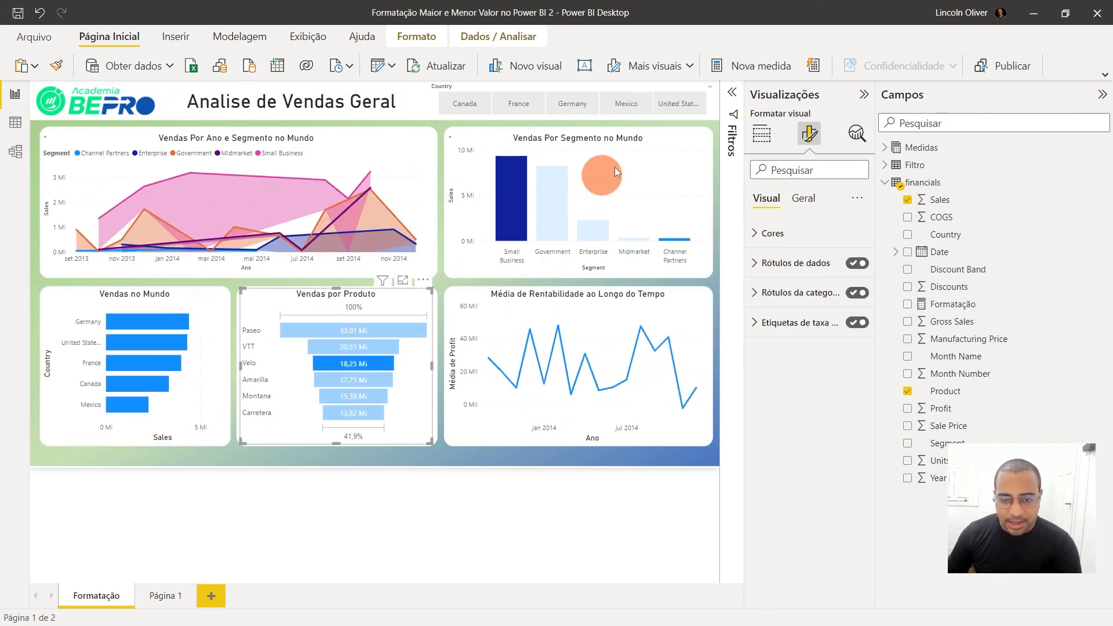
{"action": "left_click", "coordinate": [368, 380]}
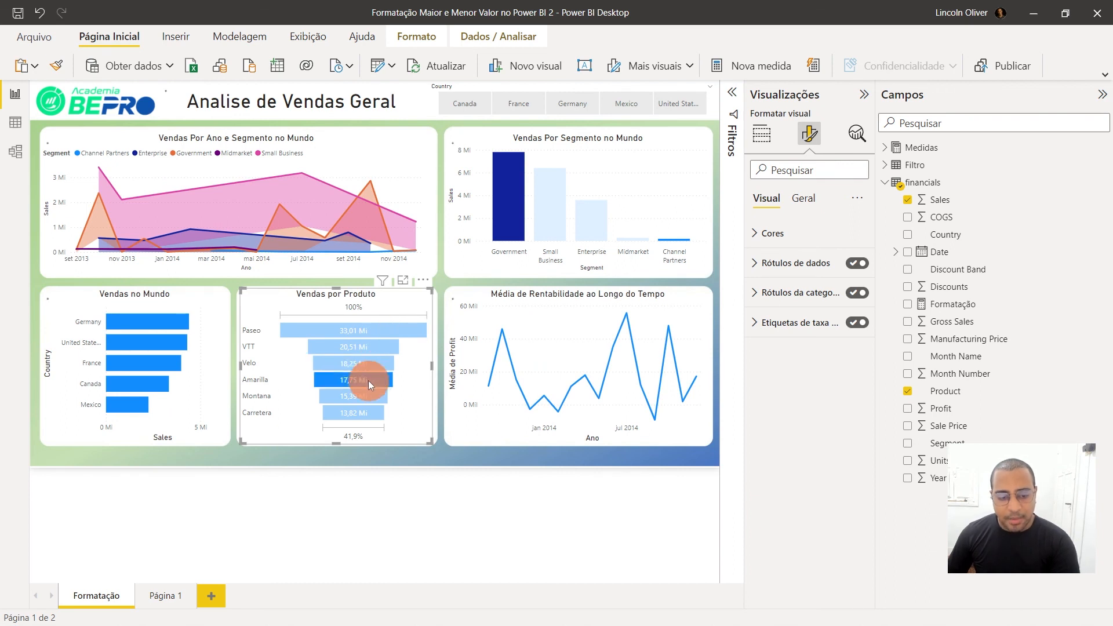